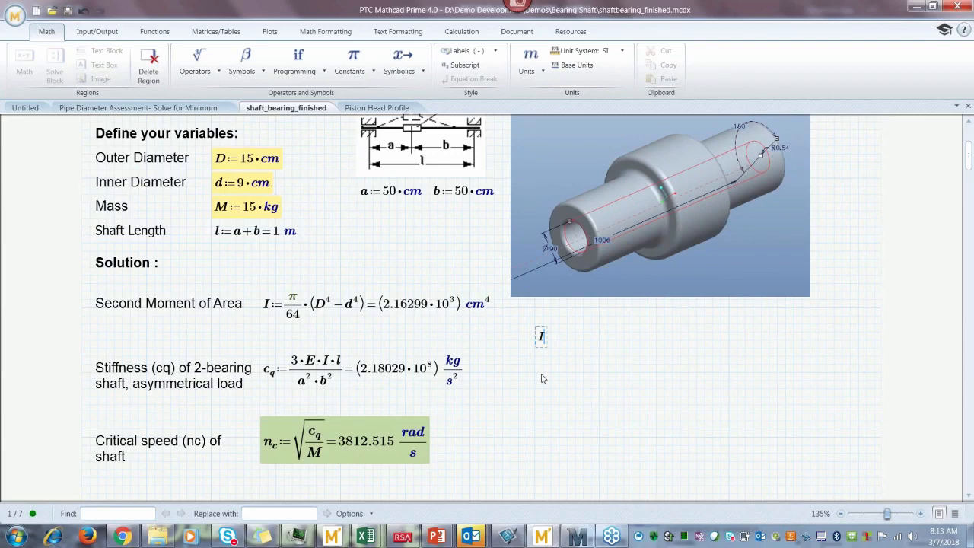
Step: Complete the second moment of area definition below the shaft image as I := π/64·(D^4 − d^4)
type(":")
type("p")
key("ctrl+g")
type("/64")
key("space")
type("*")
type("(")
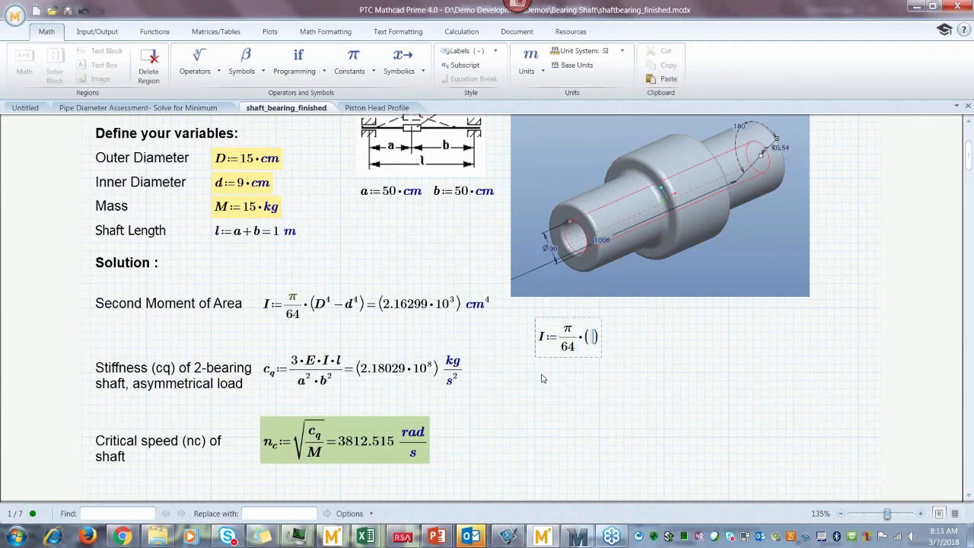
type("D^4")
key("Right")
type("-d^4")
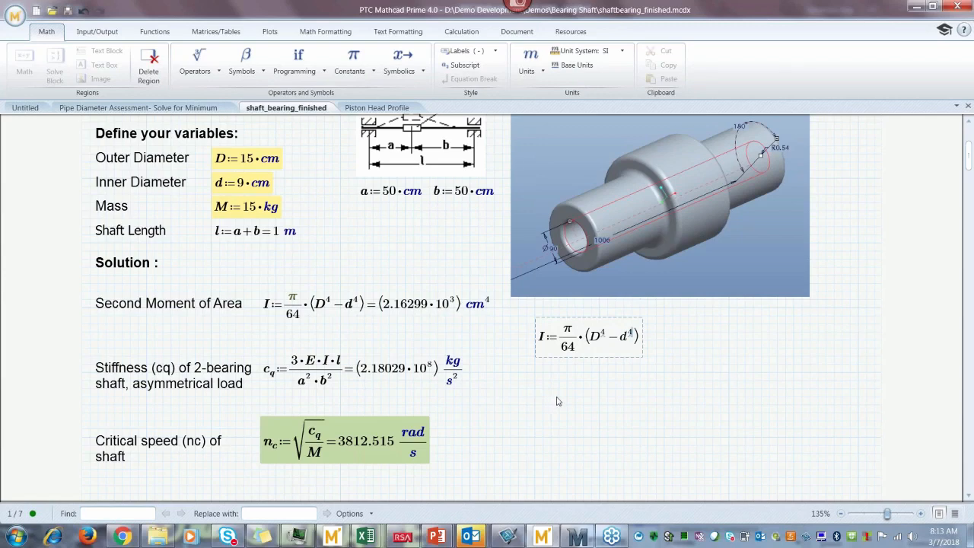
left_click(639, 341)
left_click(434, 298)
Step: Evaluate I beside its new definition and display the result in cm^4
left_click(689, 342)
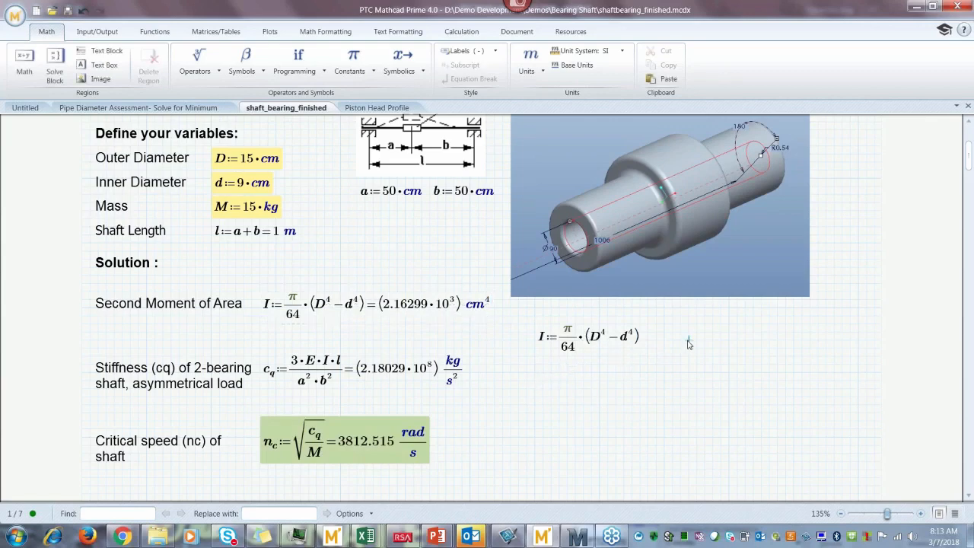
type("I=0.00002·m⁴")
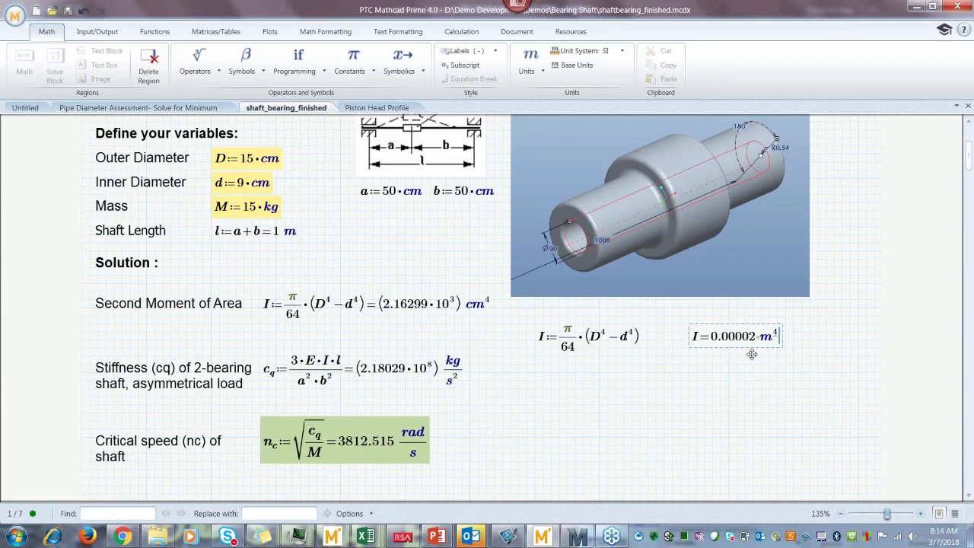
left_click(688, 347)
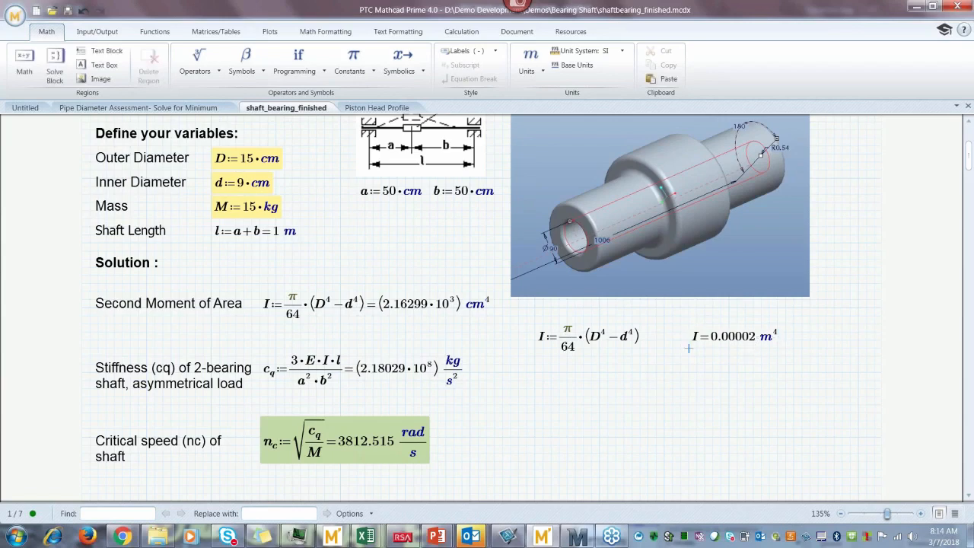
left_click(770, 343)
key("BackSpace")
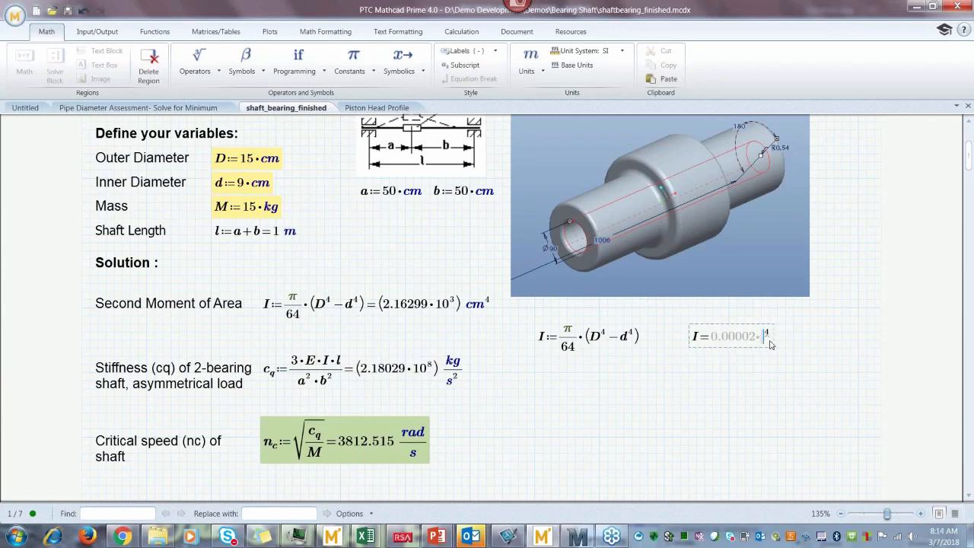
type("cm")
left_click(745, 391)
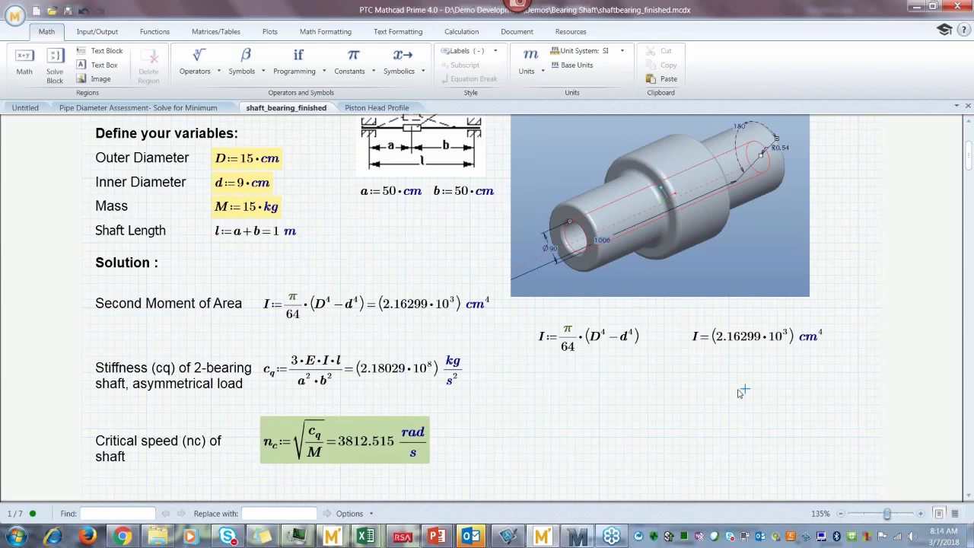
Step: Evaluate I again below the cm^4 result and display it in in^4
left_click(689, 380)
type("I=0.00002·m⁴")
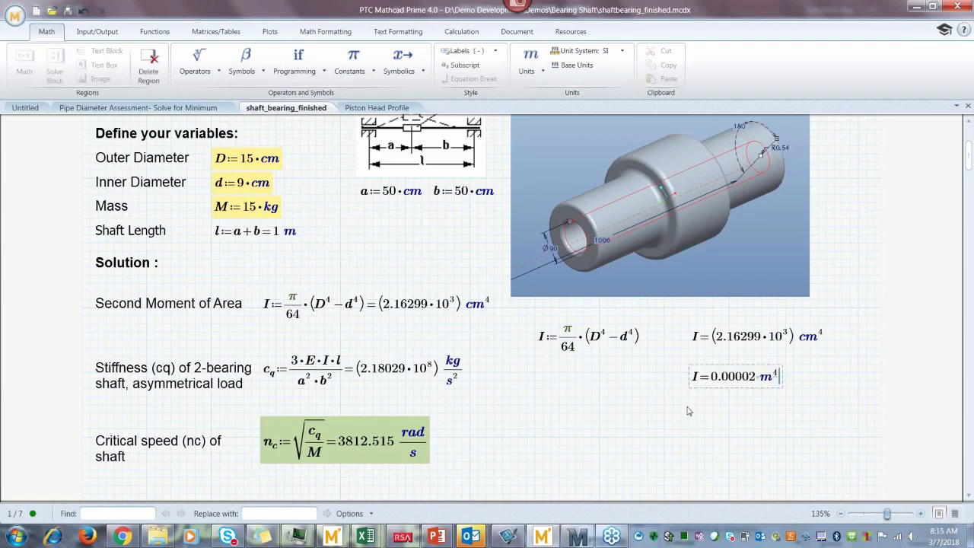
key("BackSpace")
key("BackSpace")
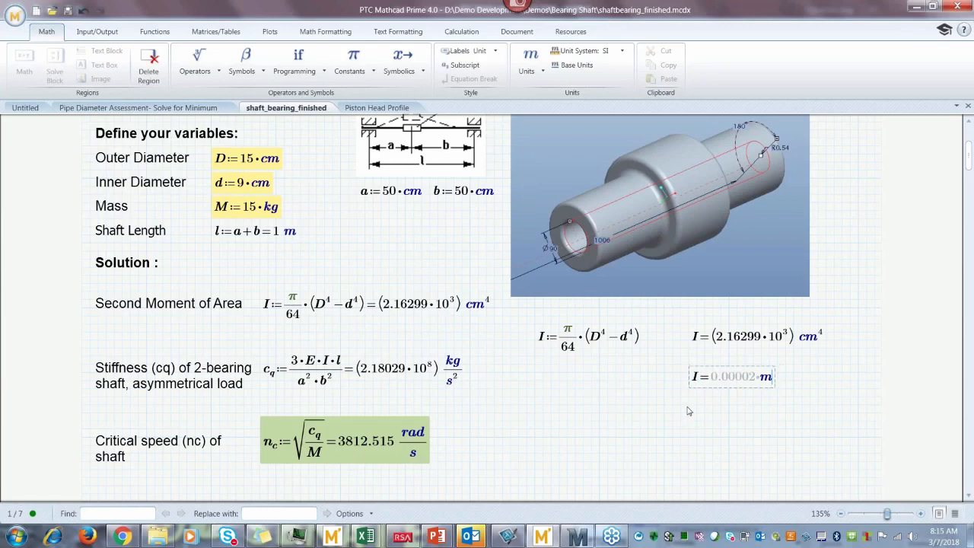
type("in^4")
key("Return")
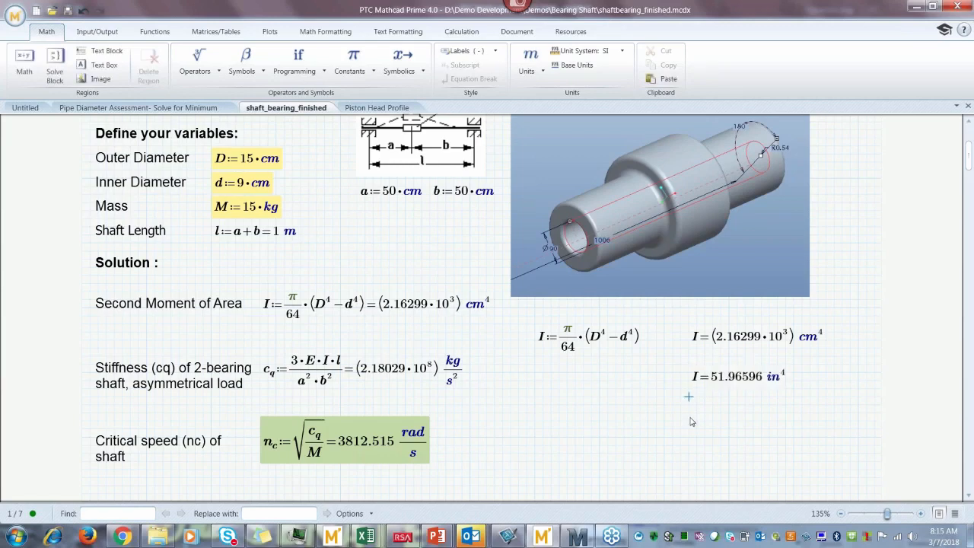
Step: Format the in^4 result of I with two decimal places and the Decimal result format
left_click(689, 417)
left_click(734, 385)
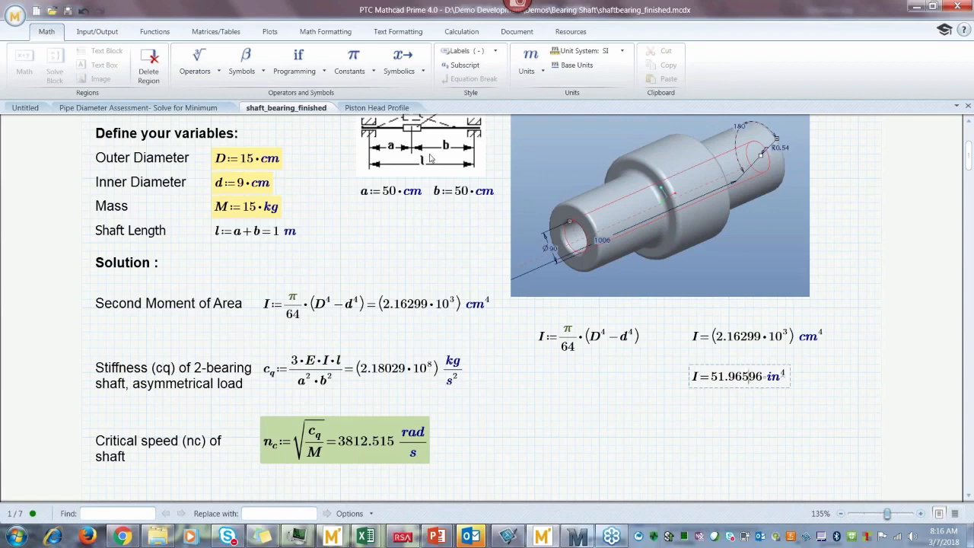
left_click(325, 35)
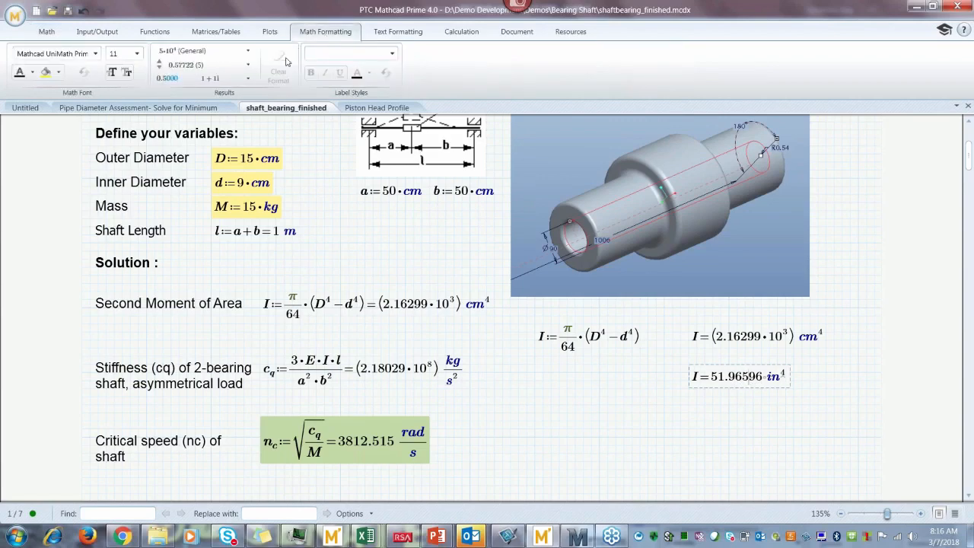
left_click(248, 66)
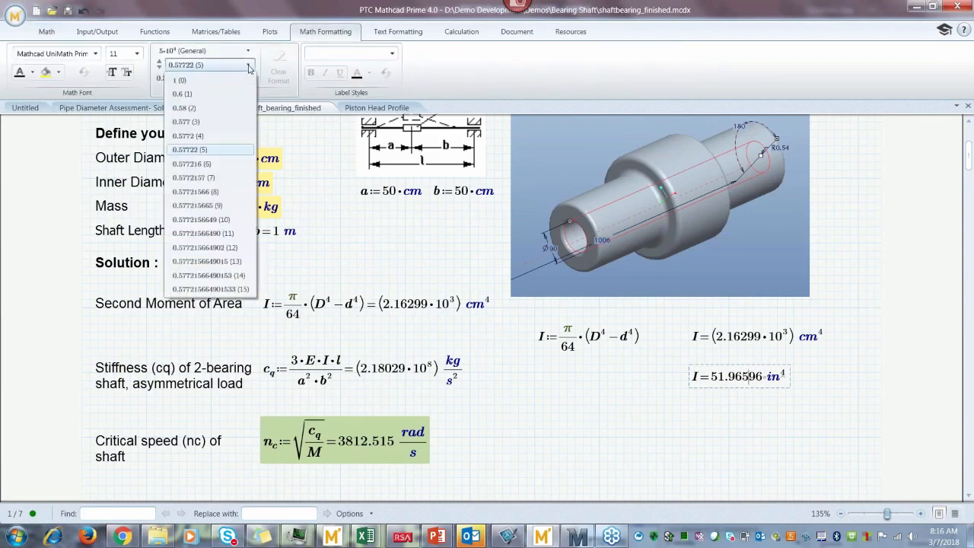
left_click(195, 109)
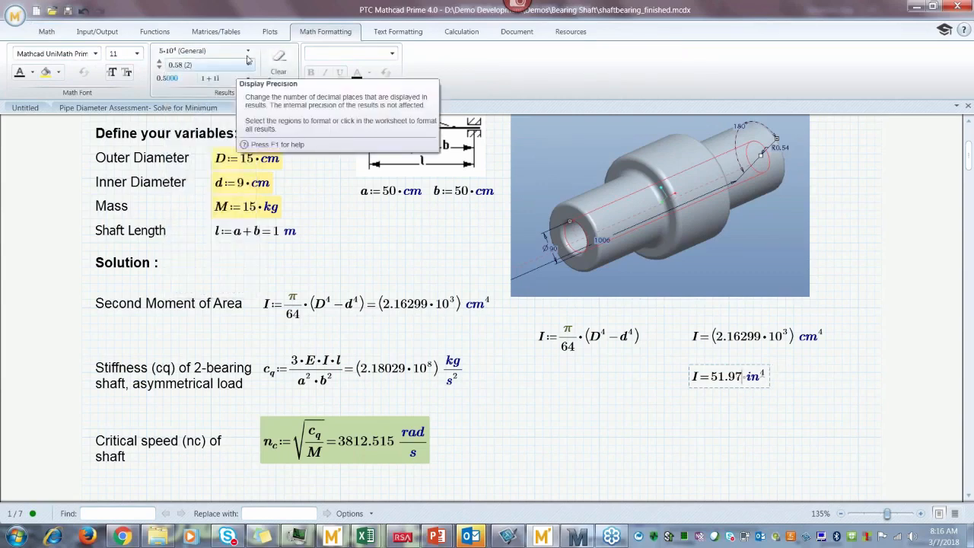
left_click(247, 52)
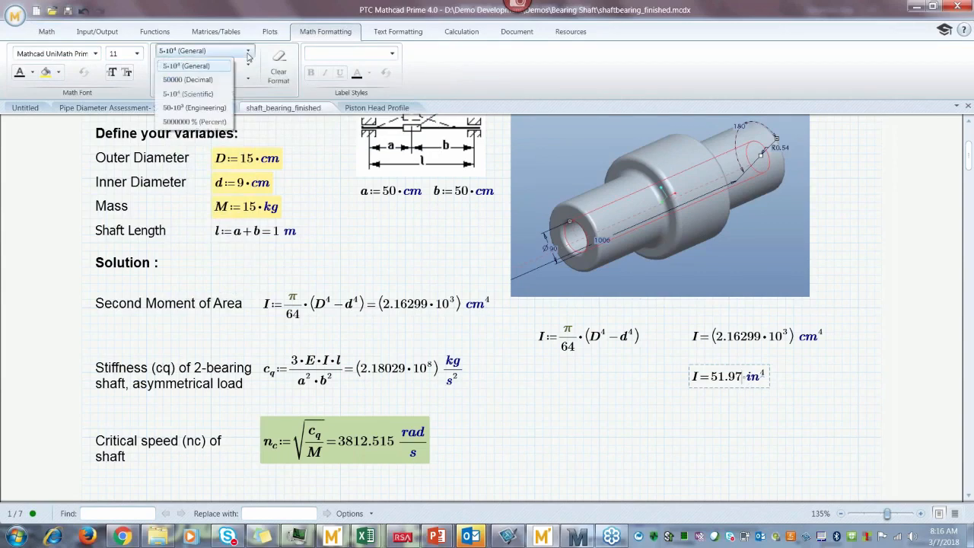
left_click(210, 79)
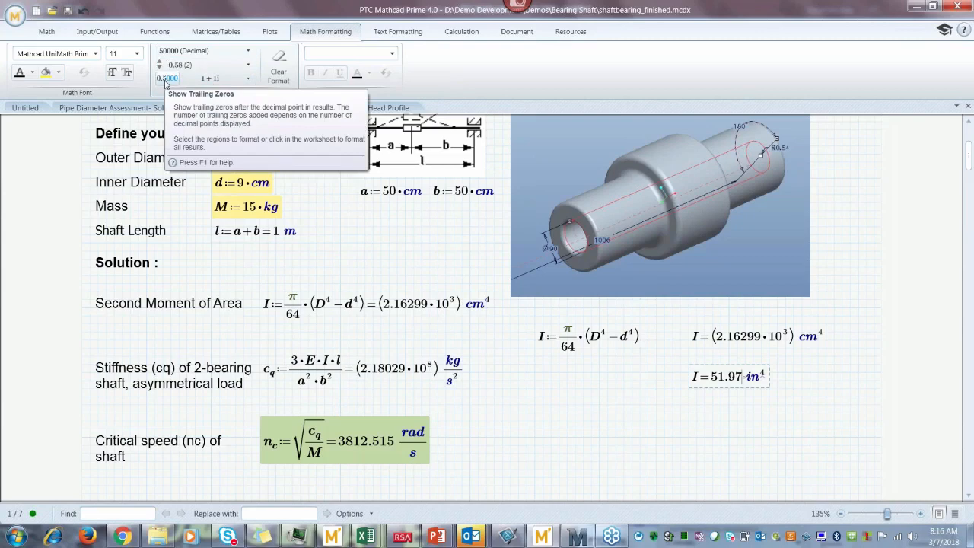
left_click(584, 405)
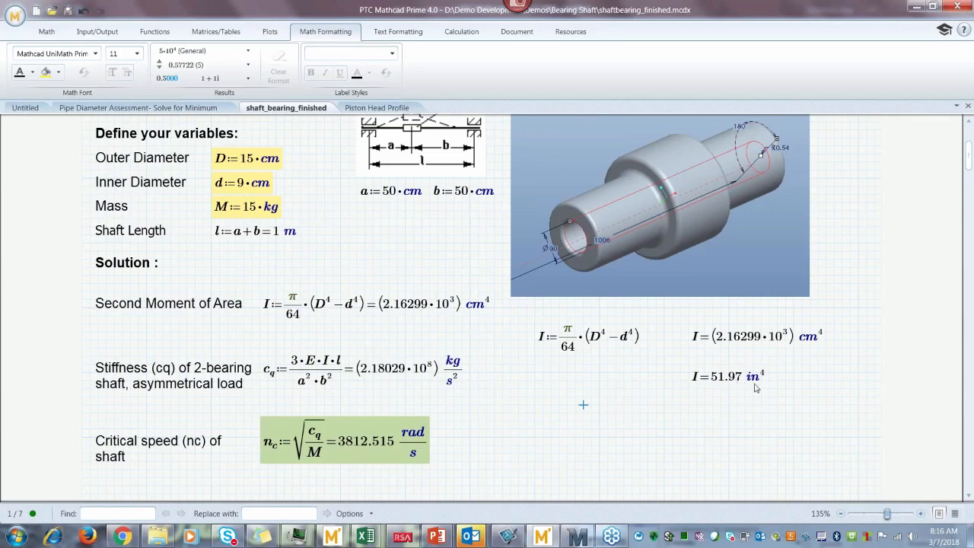
Step: Format the result of the square root of c_q/M beside the critical speed as Decimal with two decimal places
left_click(426, 310)
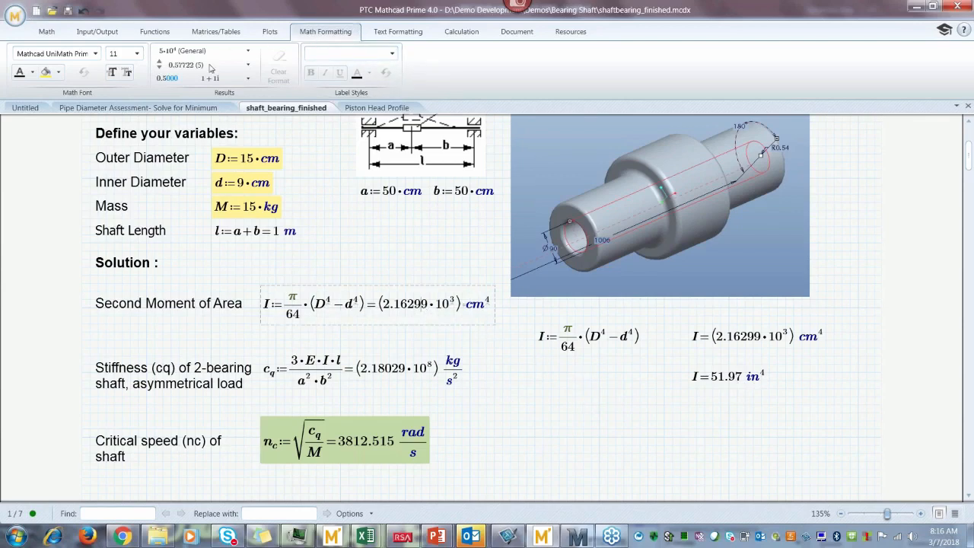
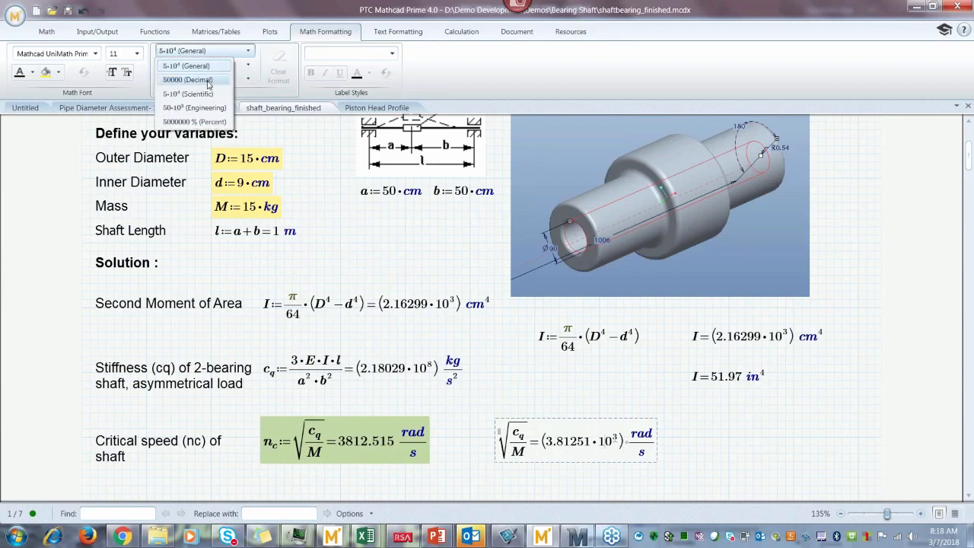
left_click(209, 80)
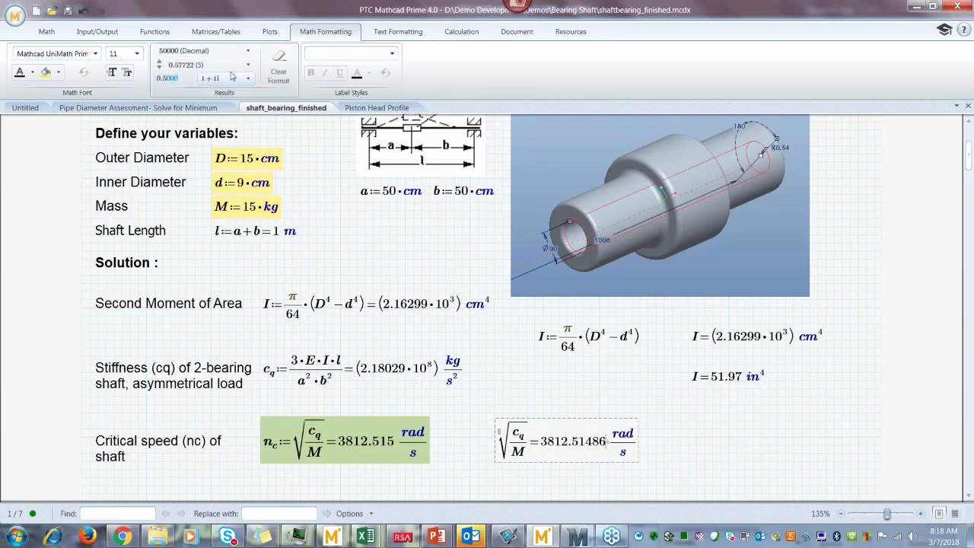
left_click(205, 65)
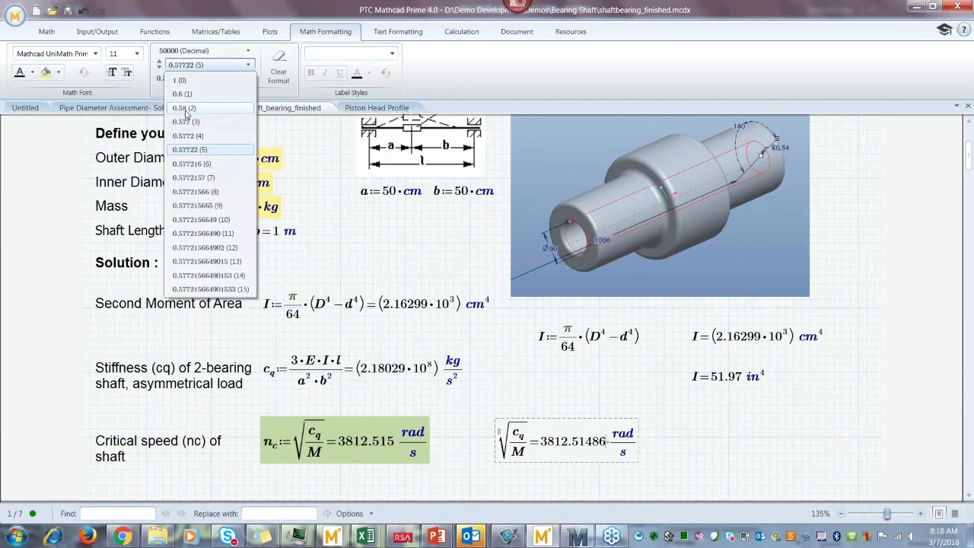
left_click(186, 109)
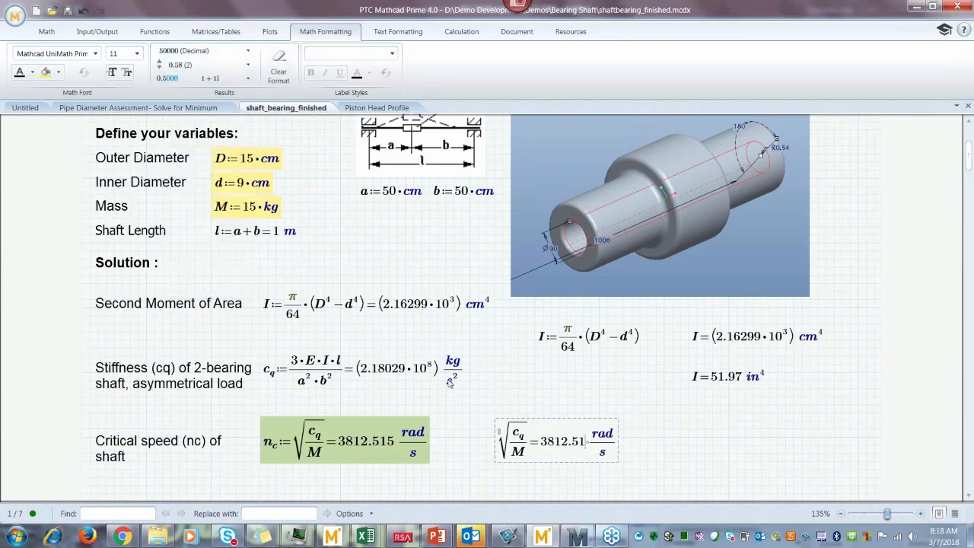
left_click(659, 455)
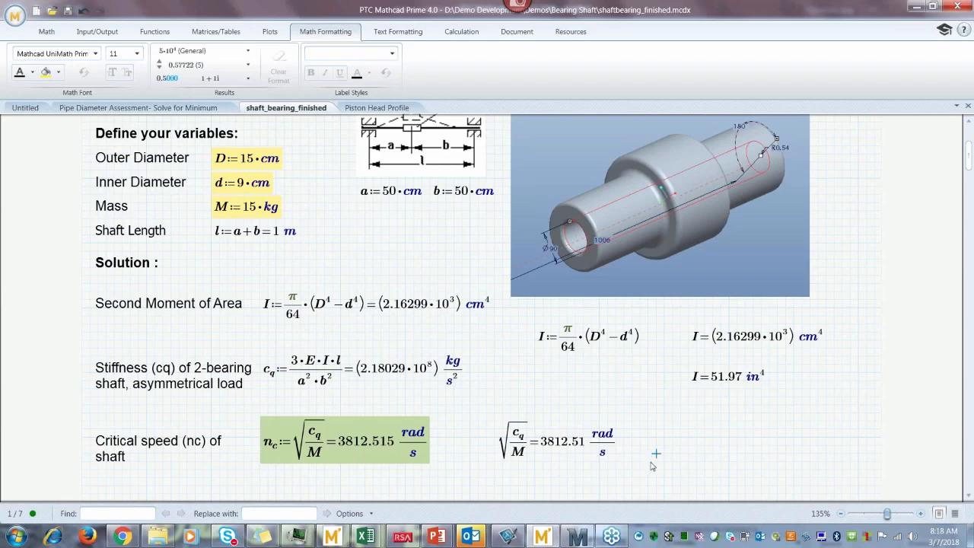
left_click(648, 461)
Step: Set the outer diameter D to 18 cm and recalculate the worksheet
left_click(255, 169)
key("BackSpace")
type("8")
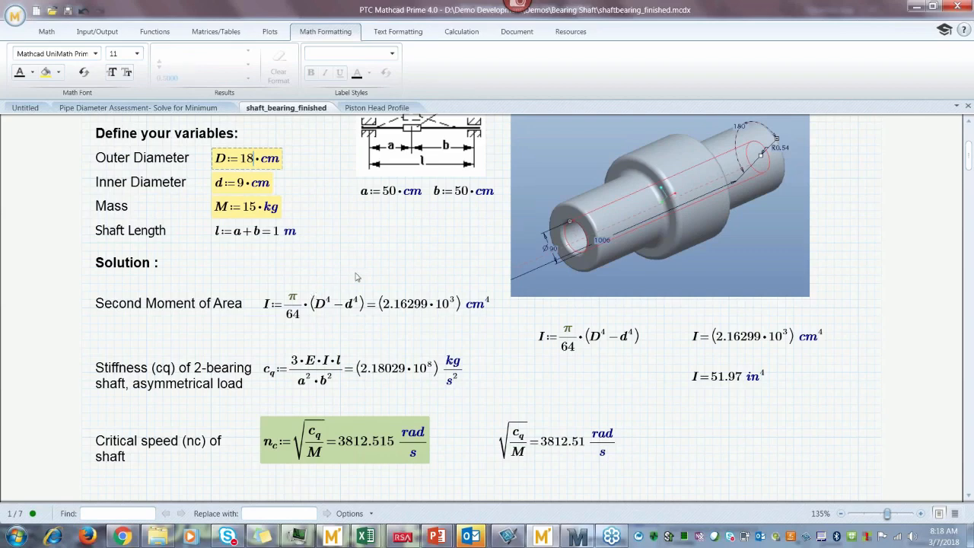
key("Down")
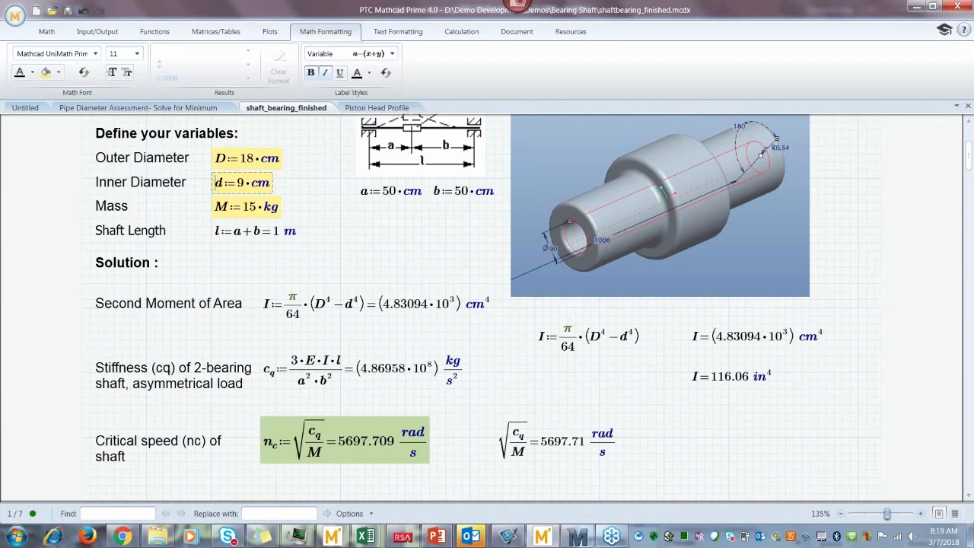
left_click(349, 235)
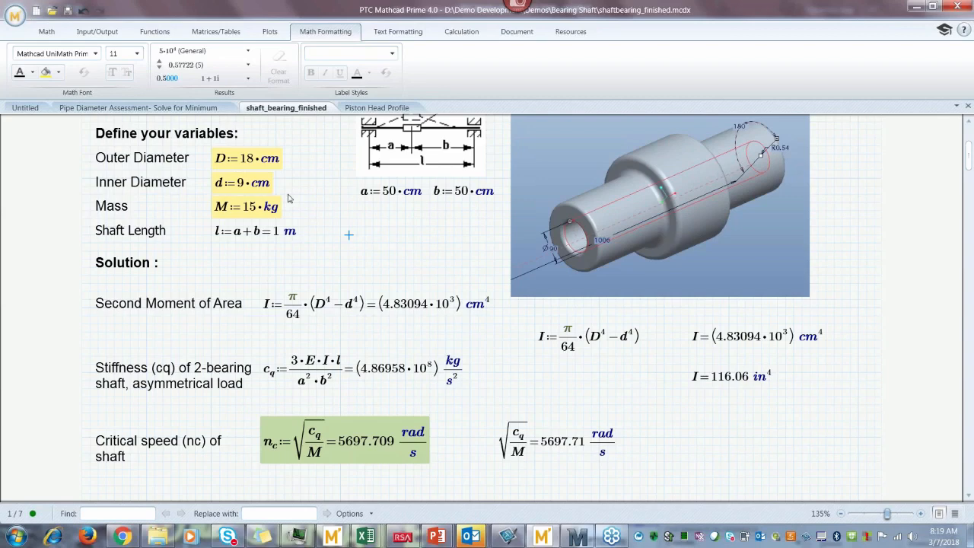
Step: Review the variable definitions and shaft results, then examine the n_c(D,d) program and the D and d spec table on page 2
left_click(255, 162)
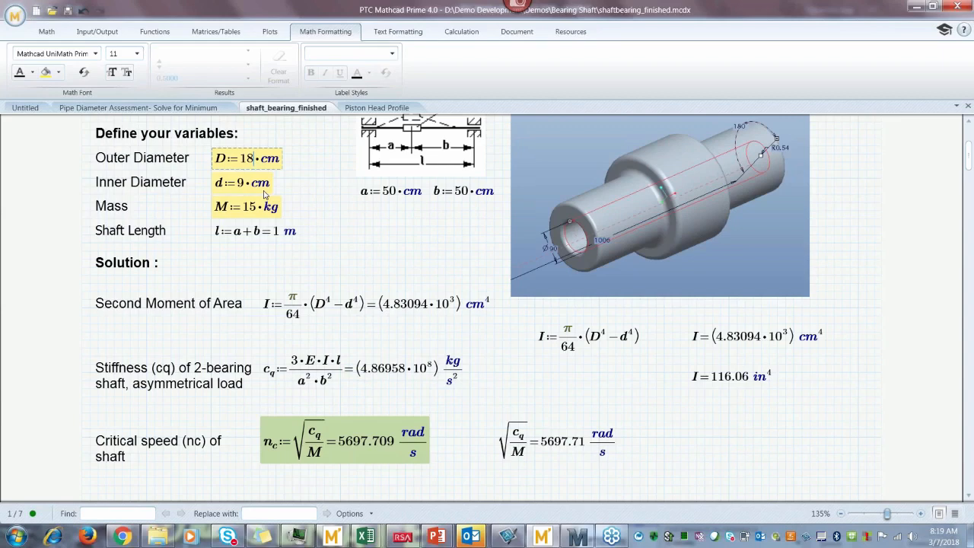
left_click(381, 227)
key("Down")
key("Down")
key("Down")
key("Down")
key("Down")
key("Down")
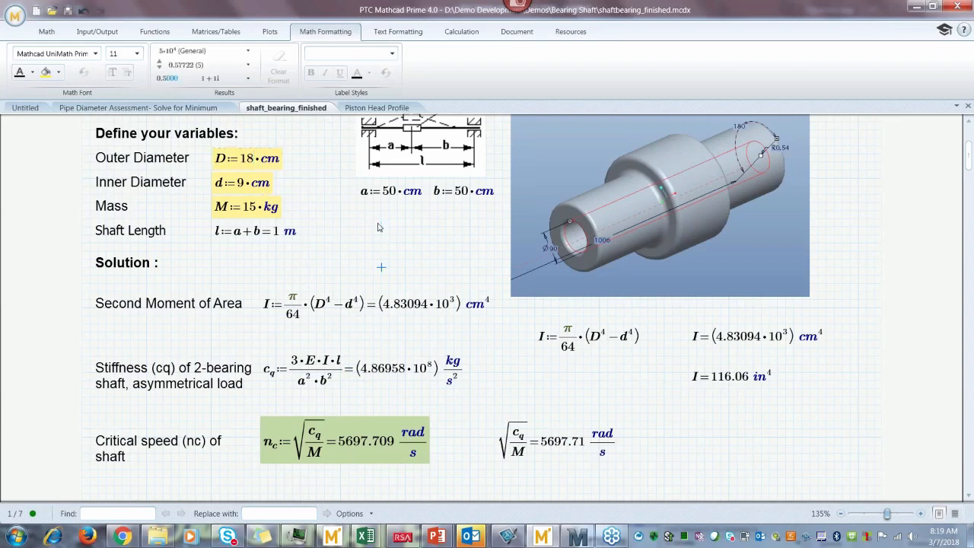
key("Down")
key("Down")
key("Down")
key("Down")
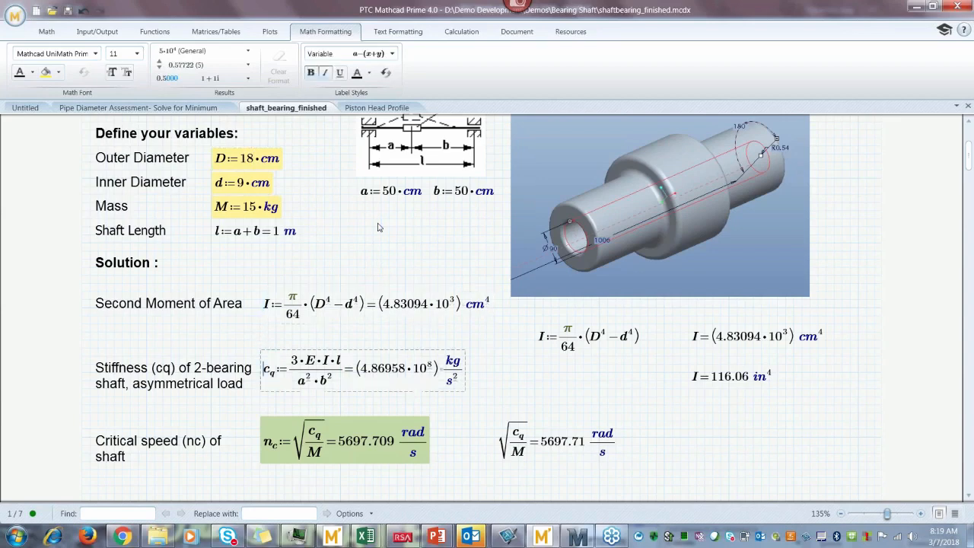
key("Down")
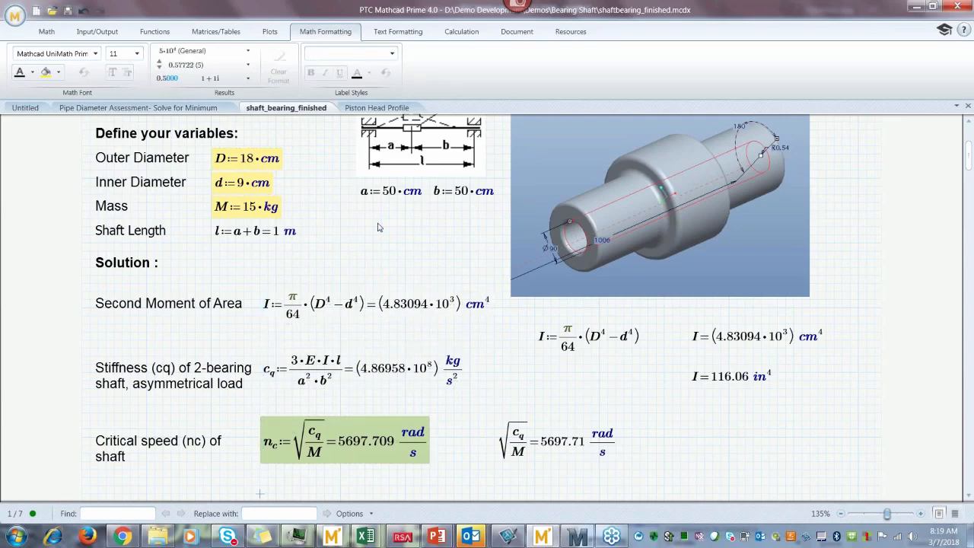
key("Down")
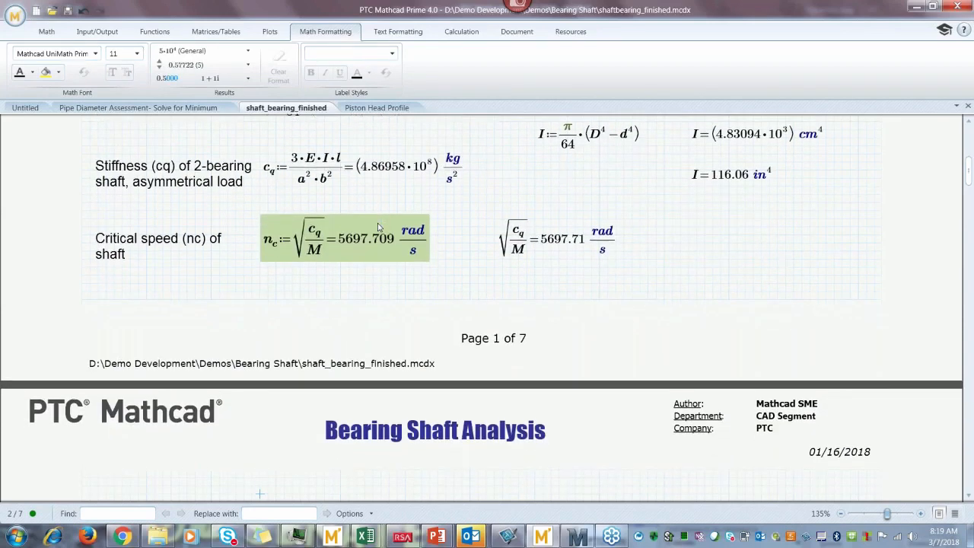
key("Down")
key("Down")
key("Down")
key("Down")
key("Down")
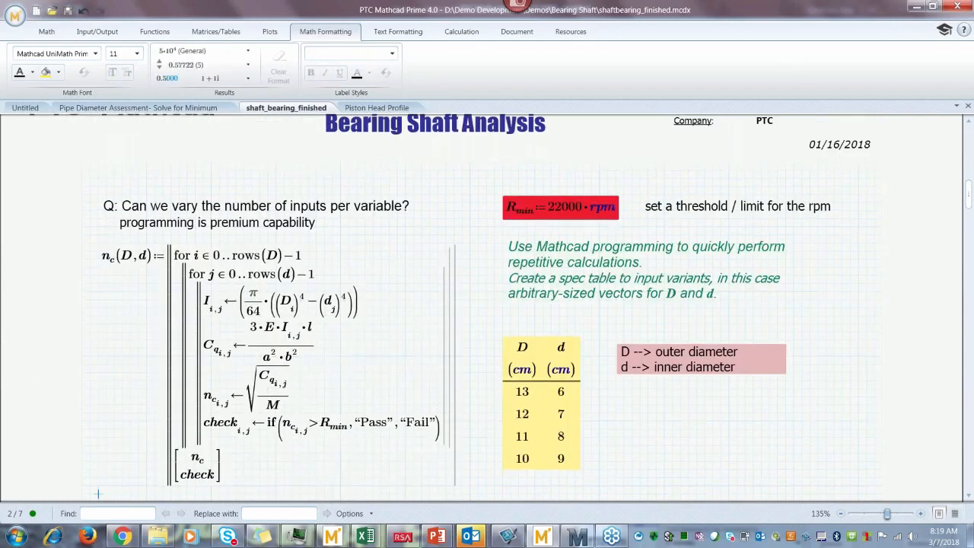
key("Down")
key("Down")
key("Down")
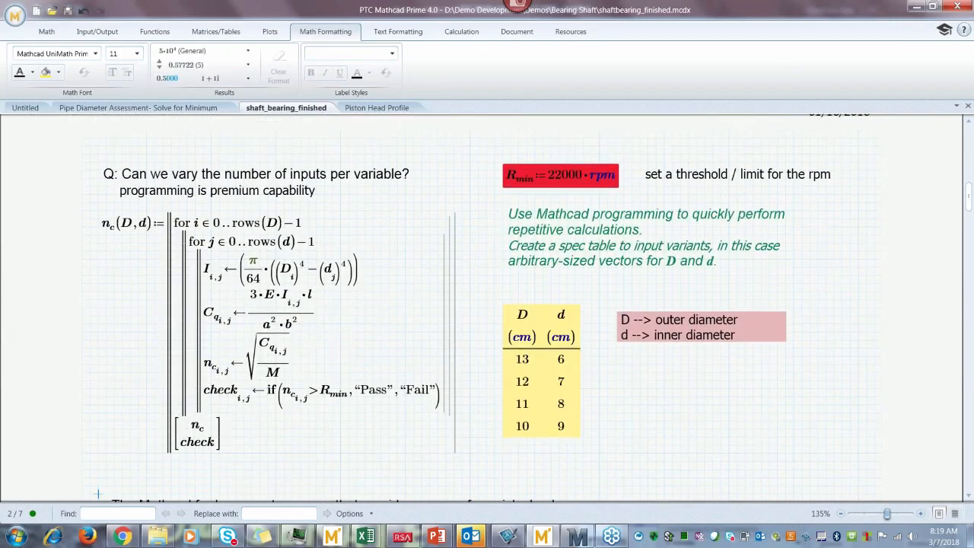
key("Down")
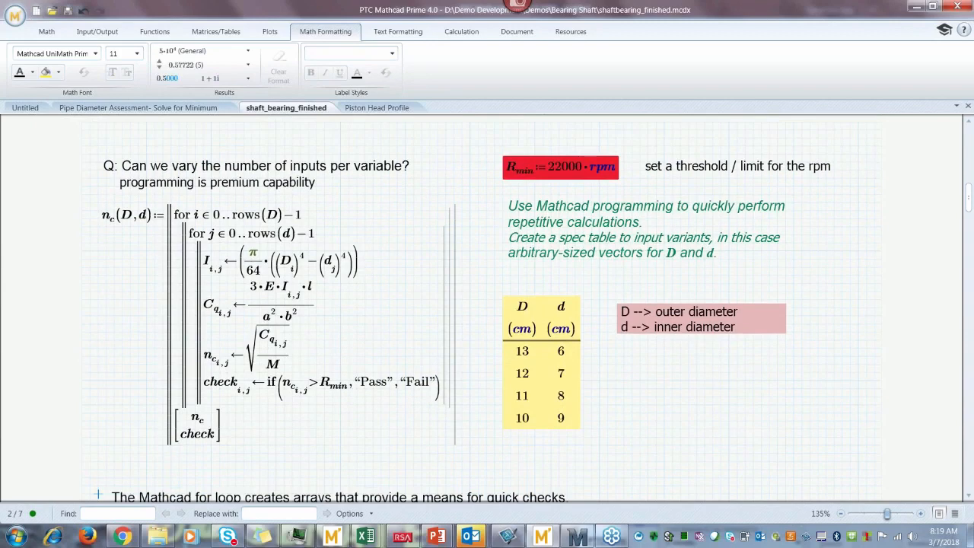
key("Down")
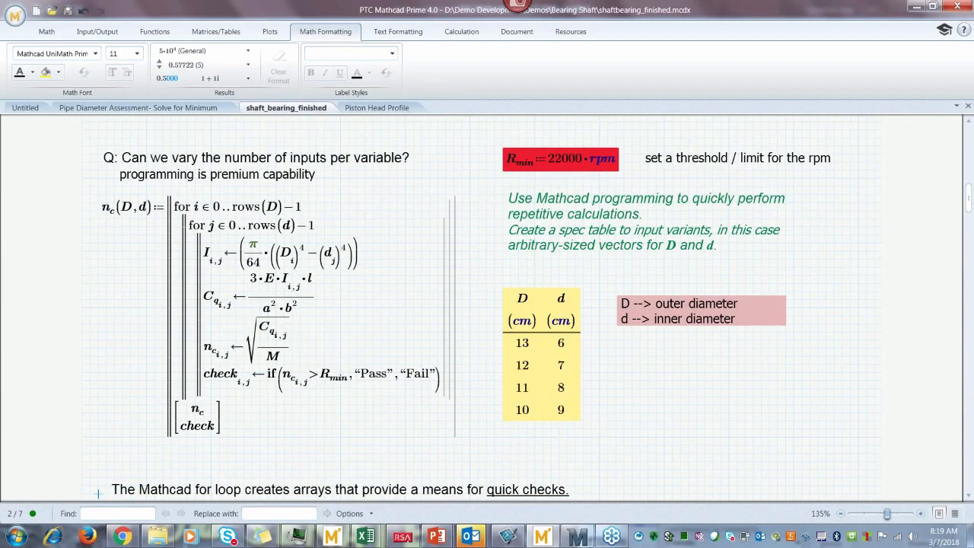
Step: Insert a table with two columns and three data rows beside the D and d spec table
left_click(608, 380)
left_click(559, 363)
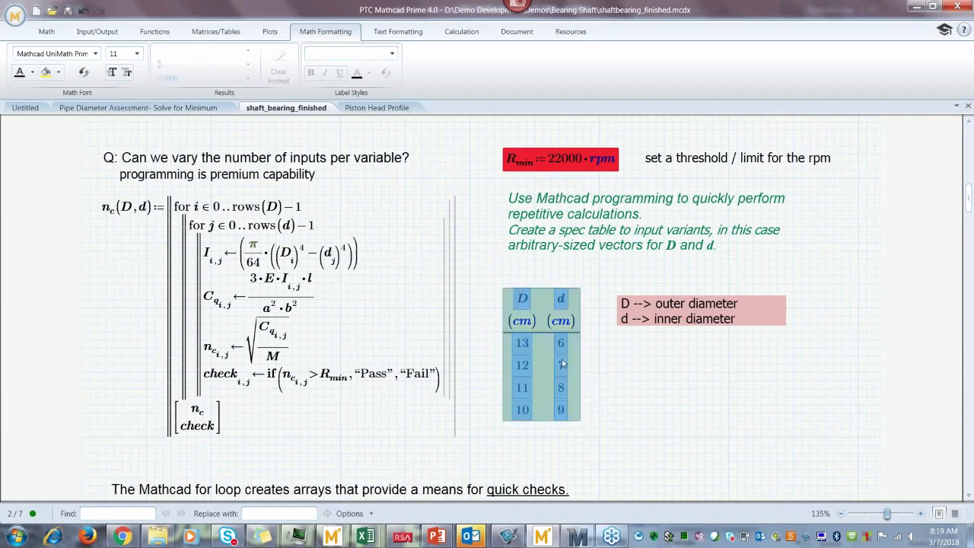
left_click(608, 373)
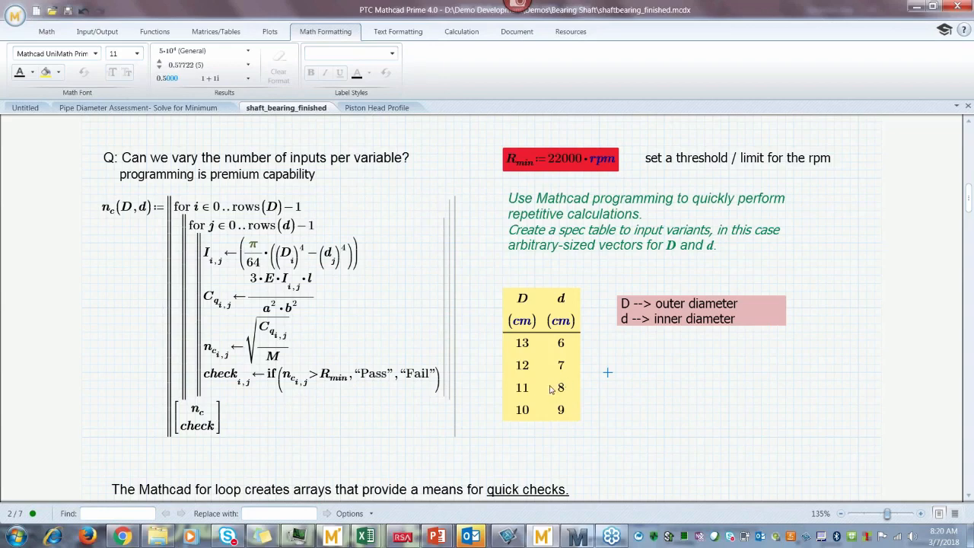
left_click(96, 32)
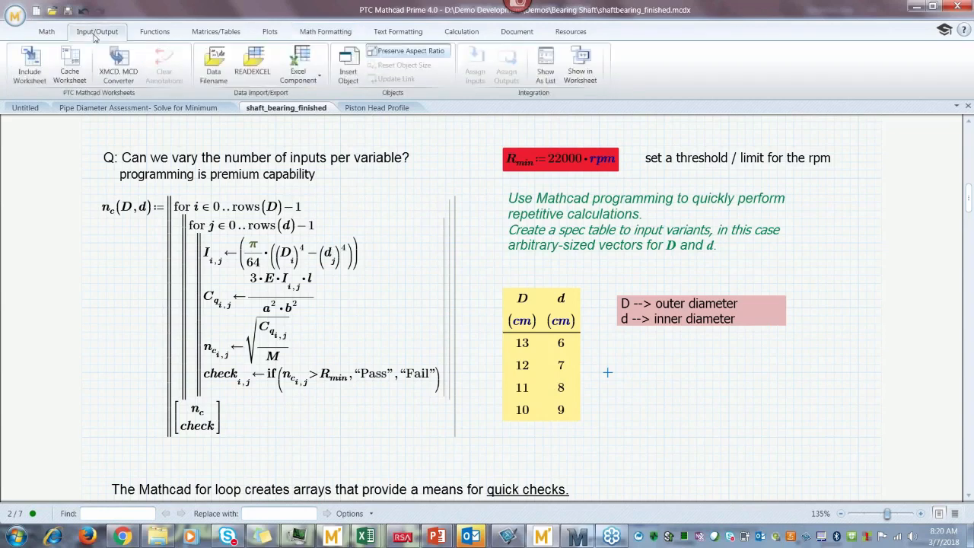
left_click(217, 35)
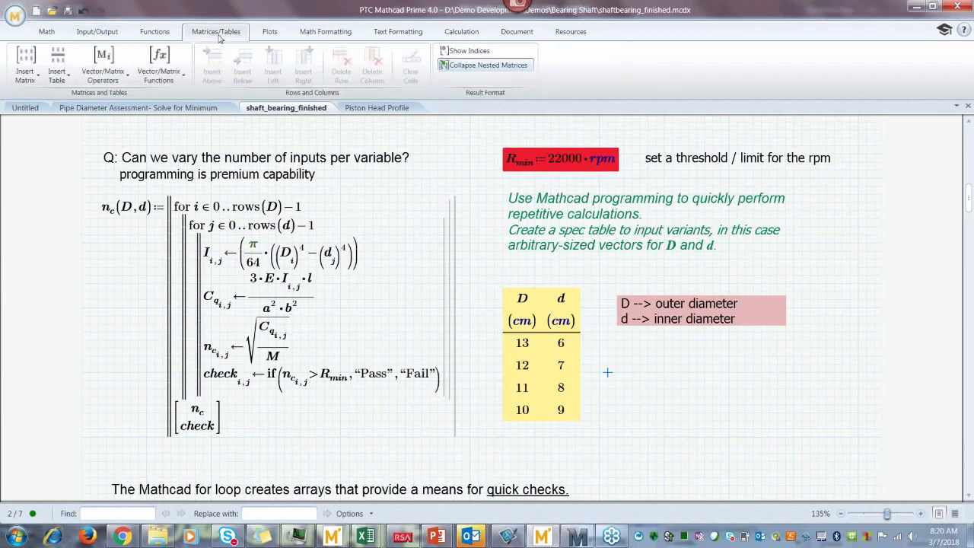
left_click(61, 80)
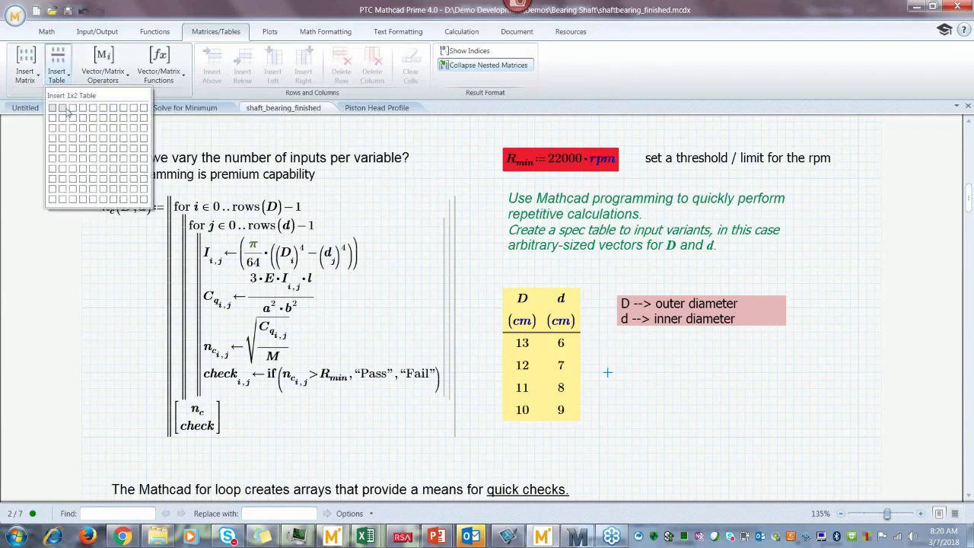
left_click(63, 134)
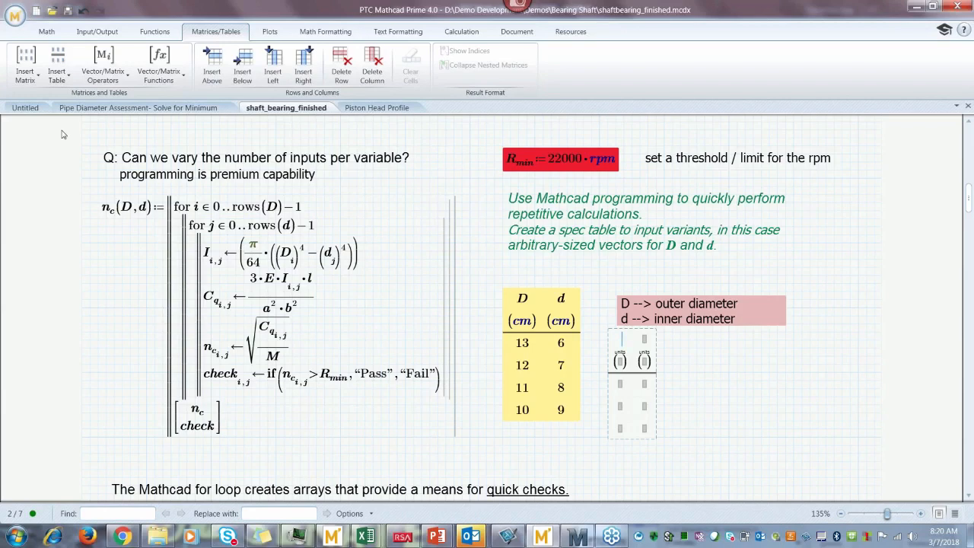
Step: Name the new table's columns OD and ID and set the units of both to cm
type("D")
key("BackSpace")
type("OD")
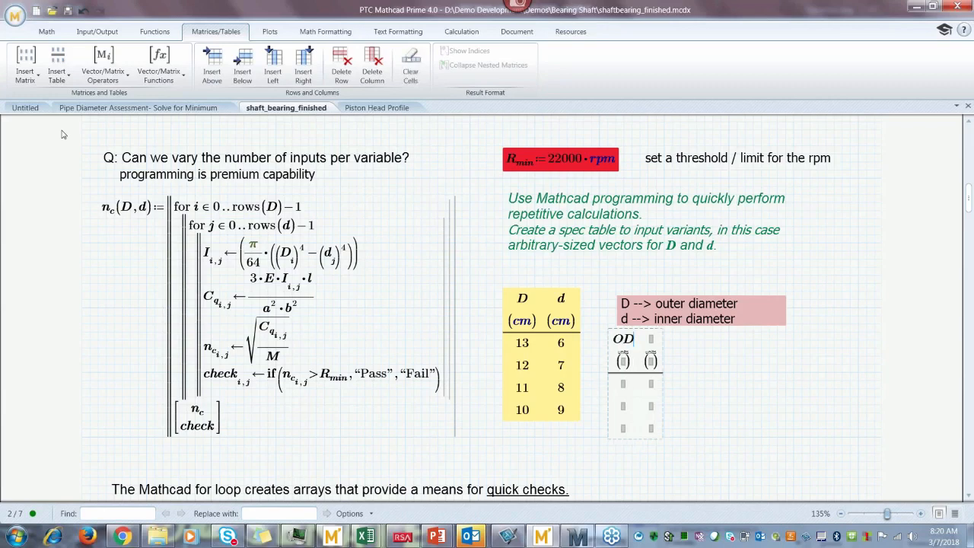
left_click(651, 340)
type("ID")
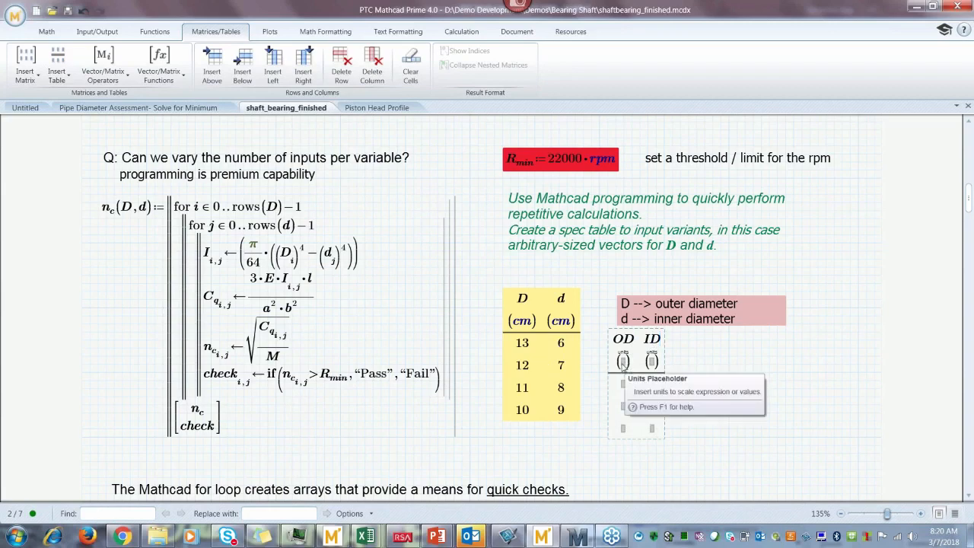
left_click(622, 363)
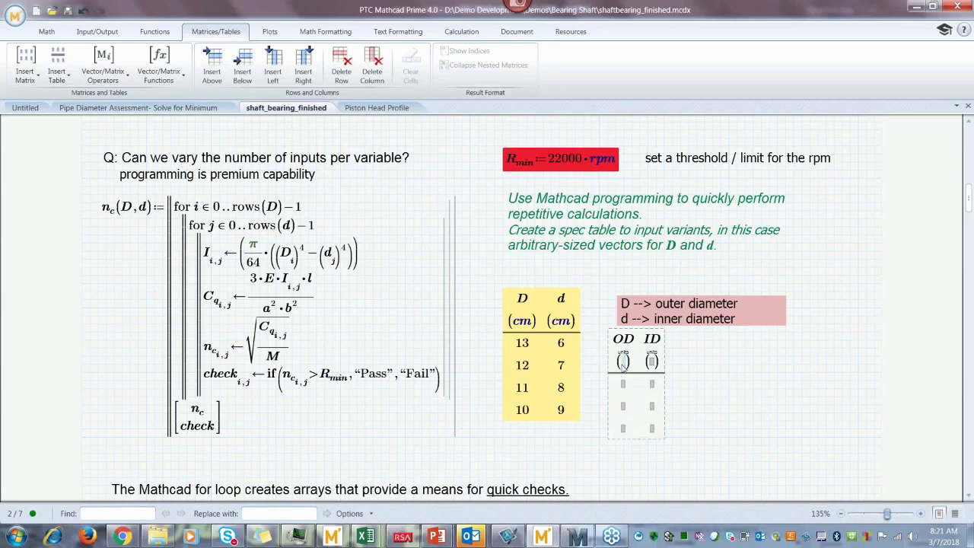
type("cm")
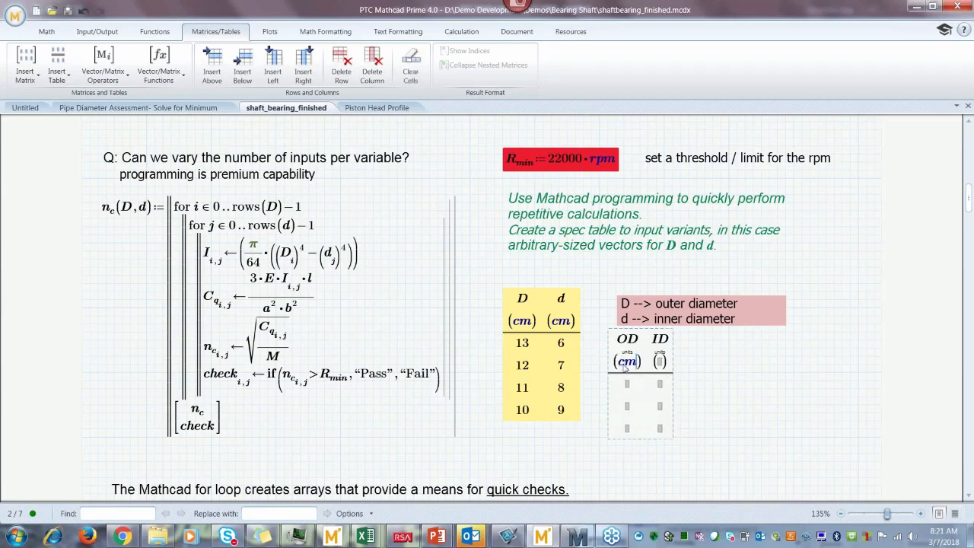
left_click(660, 363)
type("cm")
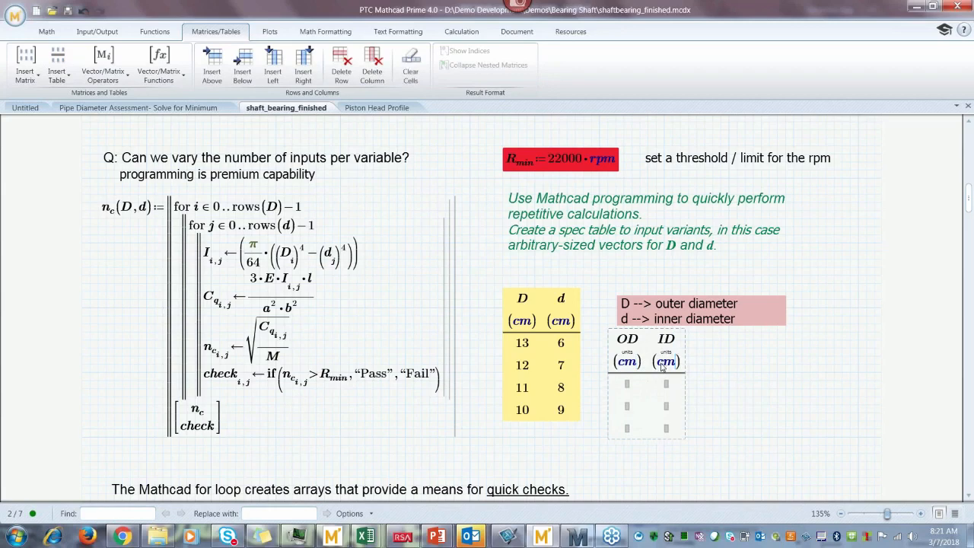
Step: Fill the OD column with 14, 13 and 12 and the ID column with 6, 7 and 8
left_click(629, 384)
type("14")
left_click(627, 408)
type("13")
left_click(627, 429)
type("12")
left_click(667, 386)
type("6")
left_click(667, 408)
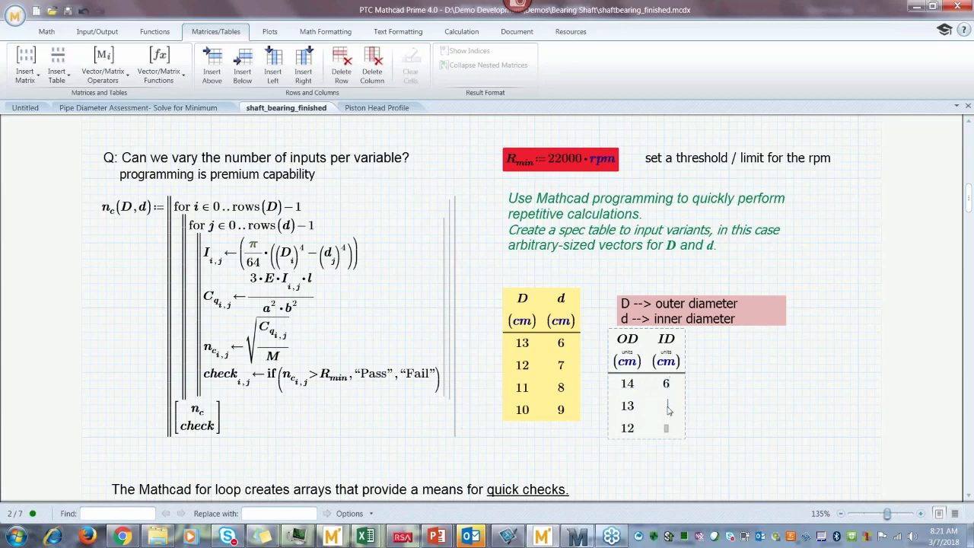
type("7")
left_click(668, 430)
type("8")
left_click(672, 453)
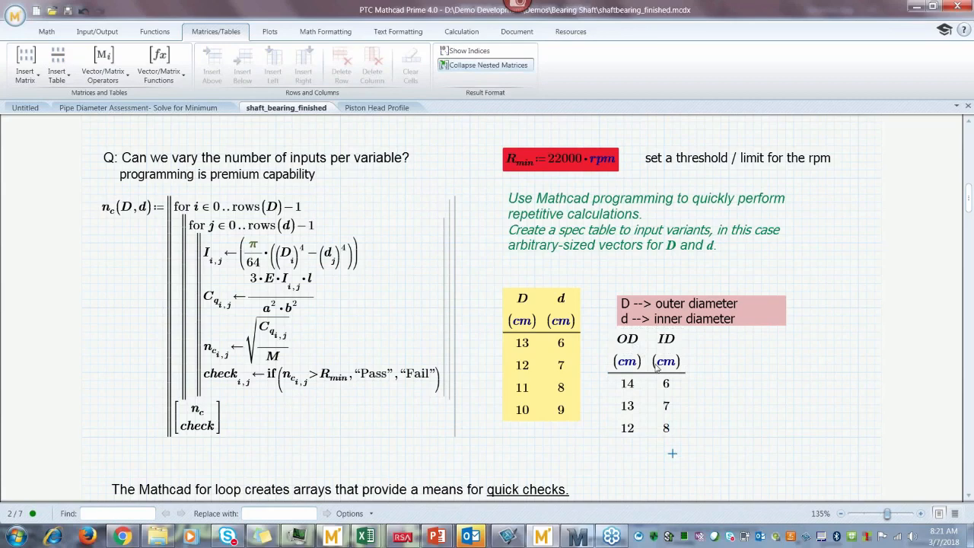
Step: Evaluate the OD vector beside the new table and set its result unit to cm
left_click(704, 383)
type("OD")
type("=")
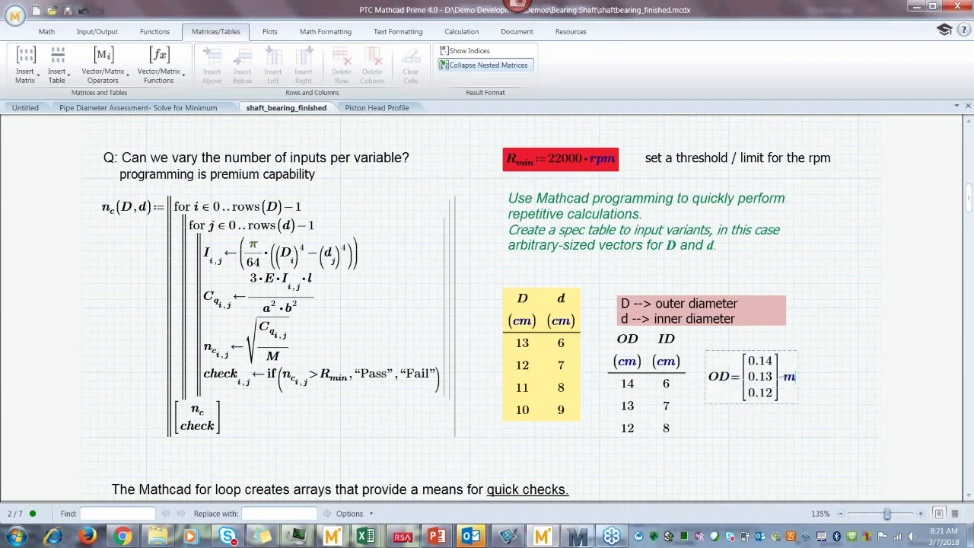
key("BackSpace")
type("cm")
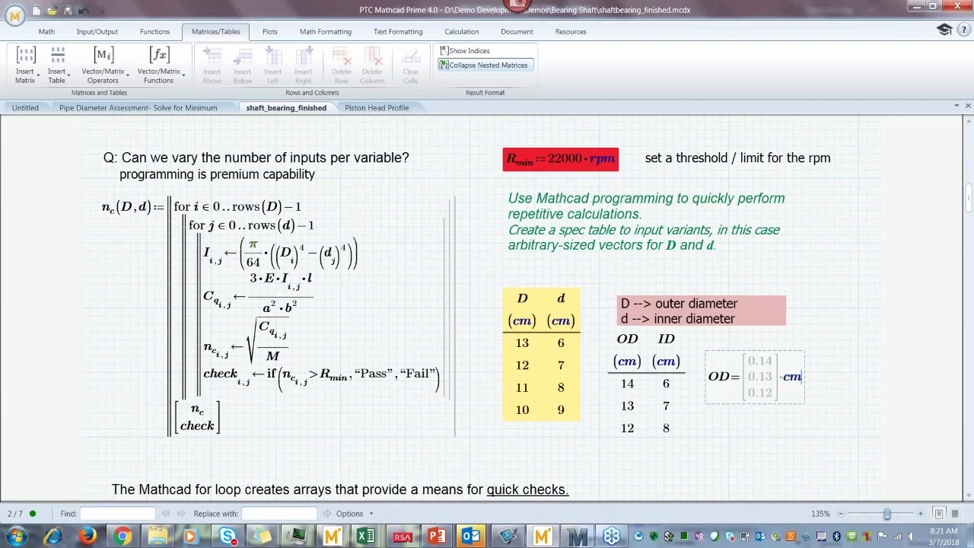
left_click(705, 412)
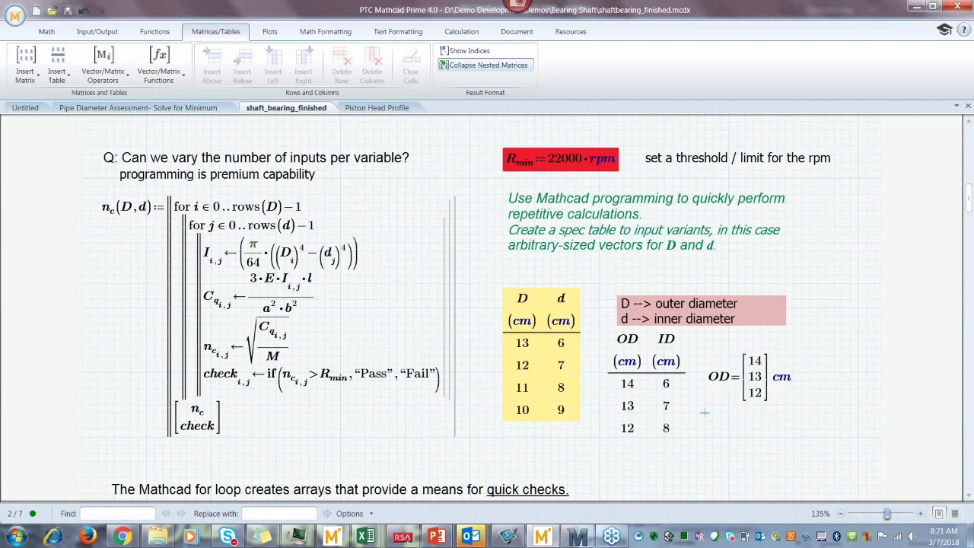
Step: Evaluate the ID vector below the OD result and set its result unit to cm
left_click(708, 444)
type("ID=")
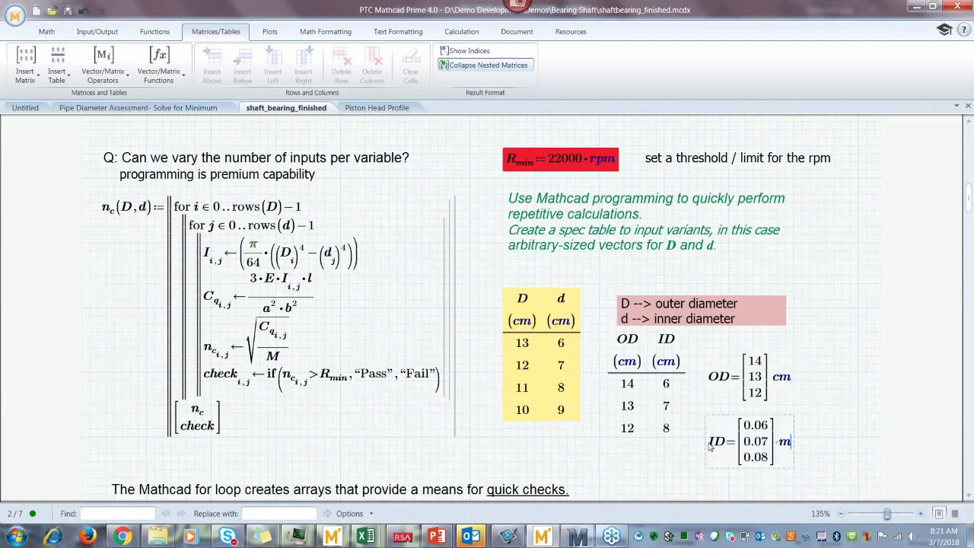
key("BackSpace")
type("cm")
key("Return")
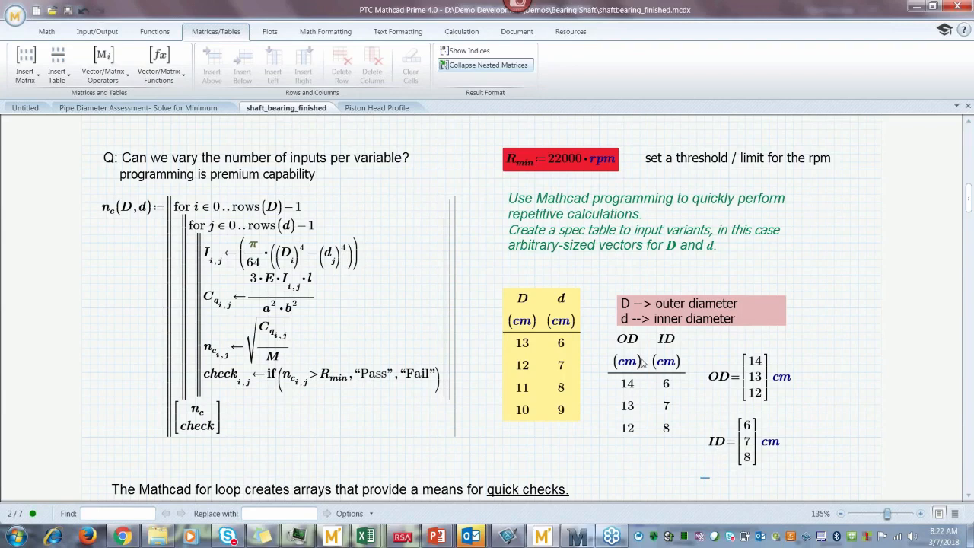
Step: Delete the OD and ID table together with the evaluated OD and ID vectors
left_click_drag(494, 277, 518, 308)
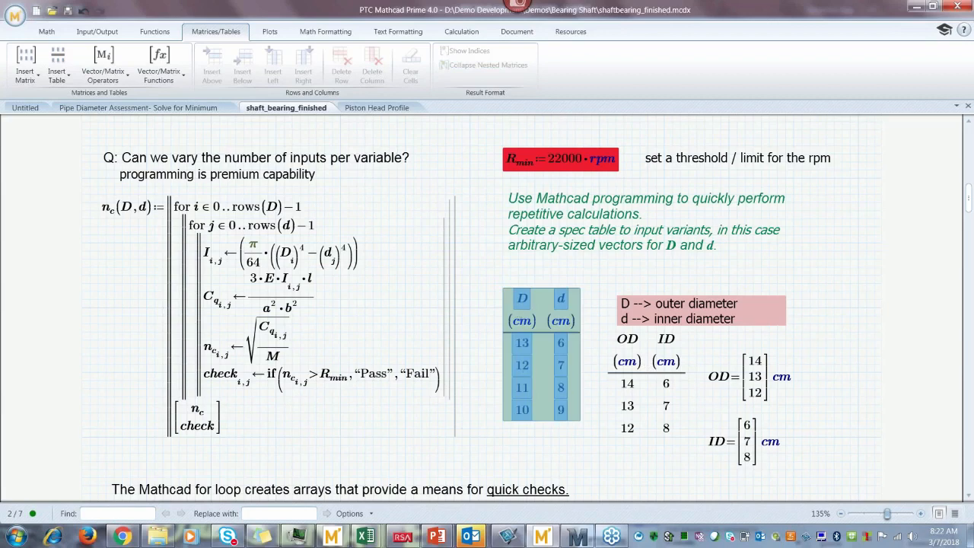
left_click(545, 449)
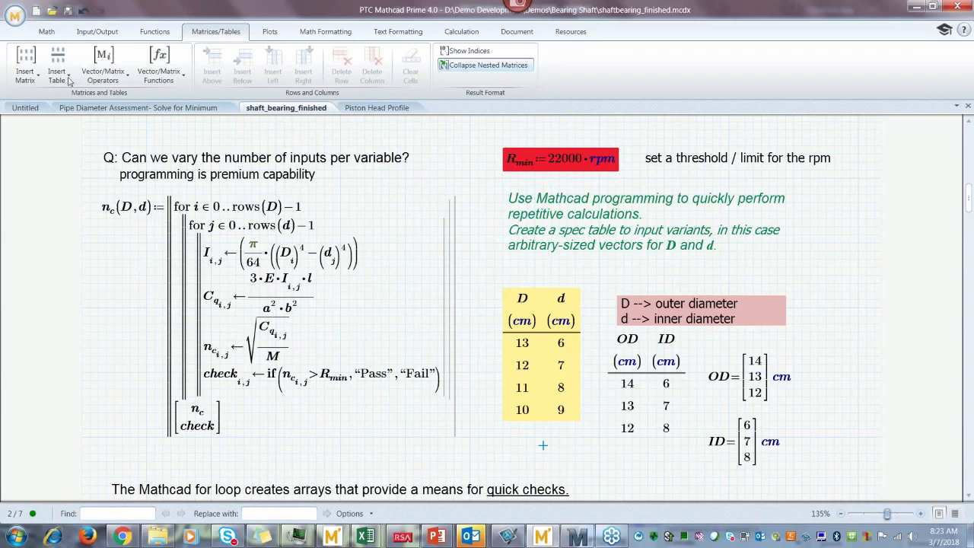
left_click(50, 34)
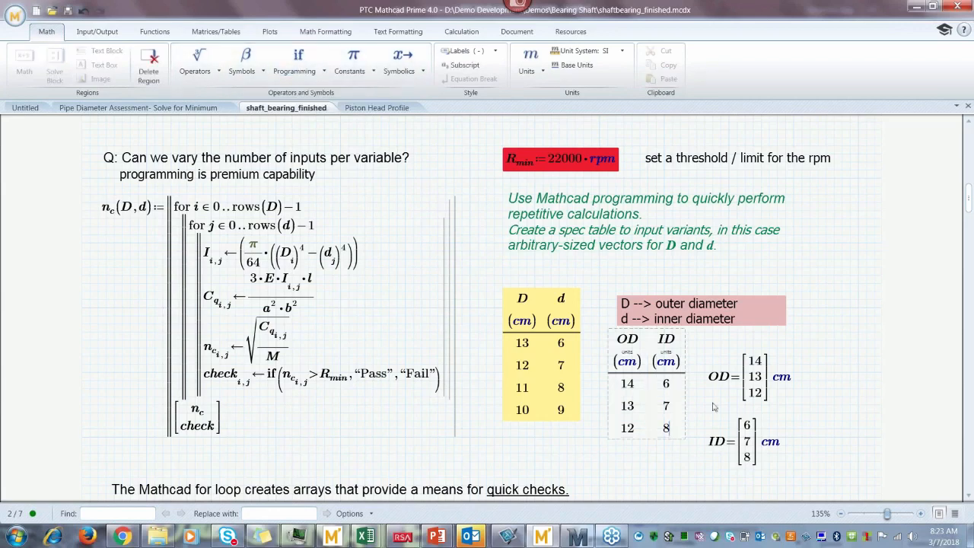
left_click(793, 477)
left_click_drag(666, 391, 627, 347)
key("Delete")
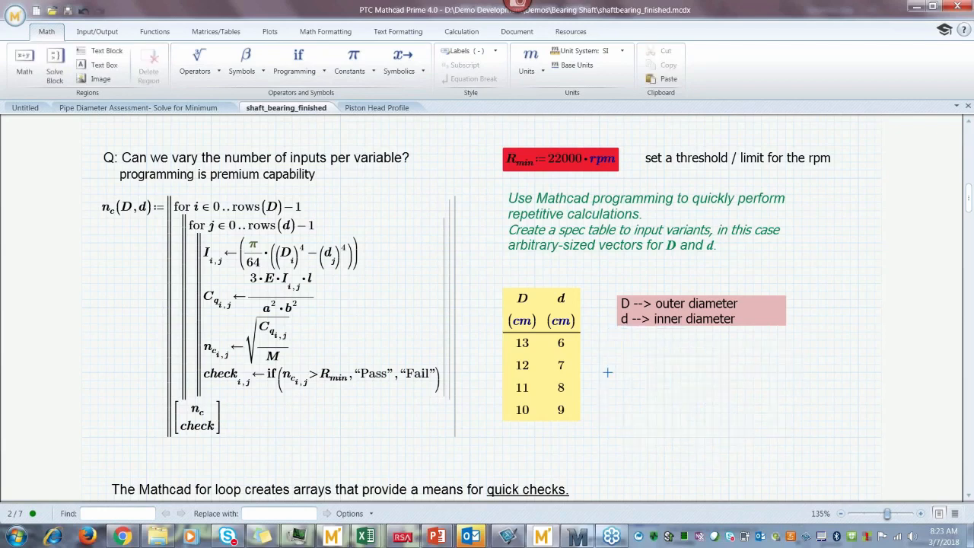
Step: Insert a new program structure below the outer and inner diameter legend and add three more lines to it
left_click(624, 372)
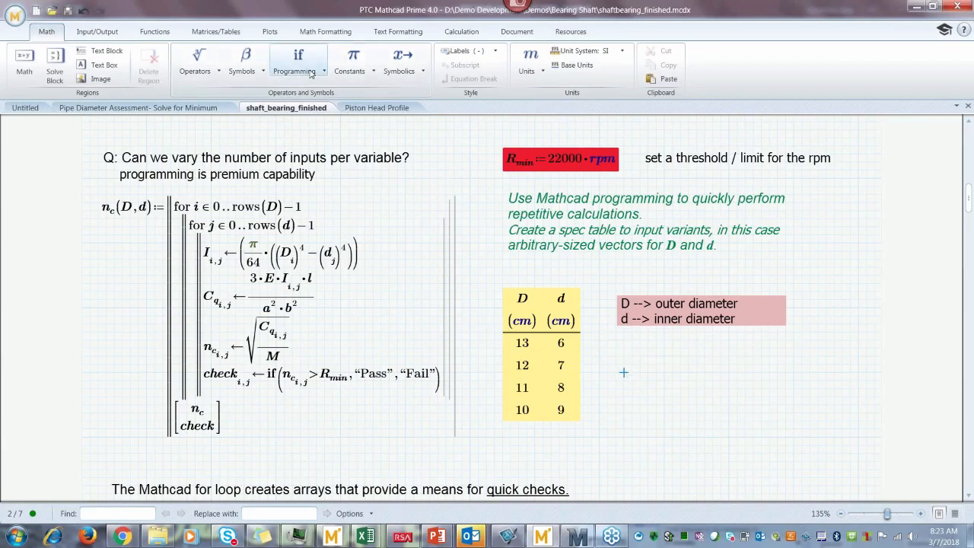
left_click(311, 74)
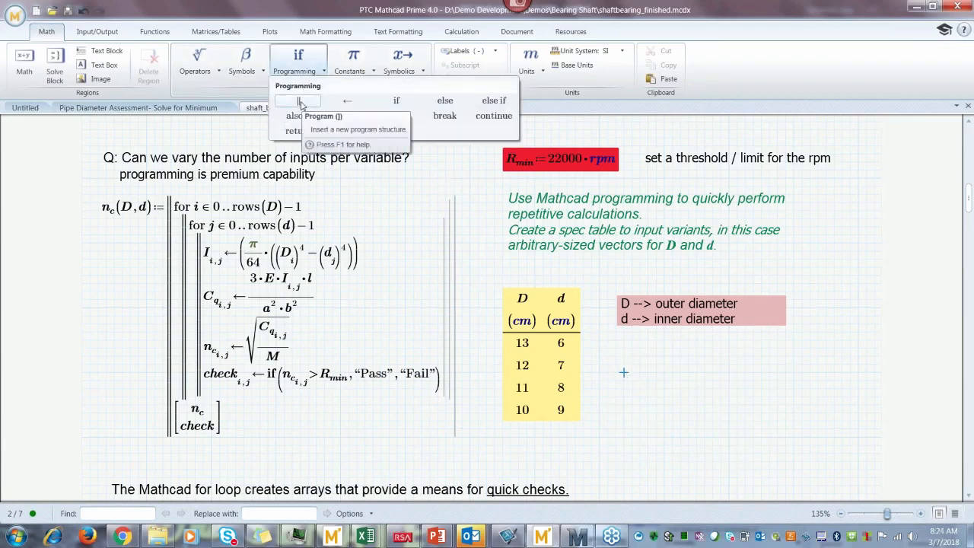
left_click(300, 103)
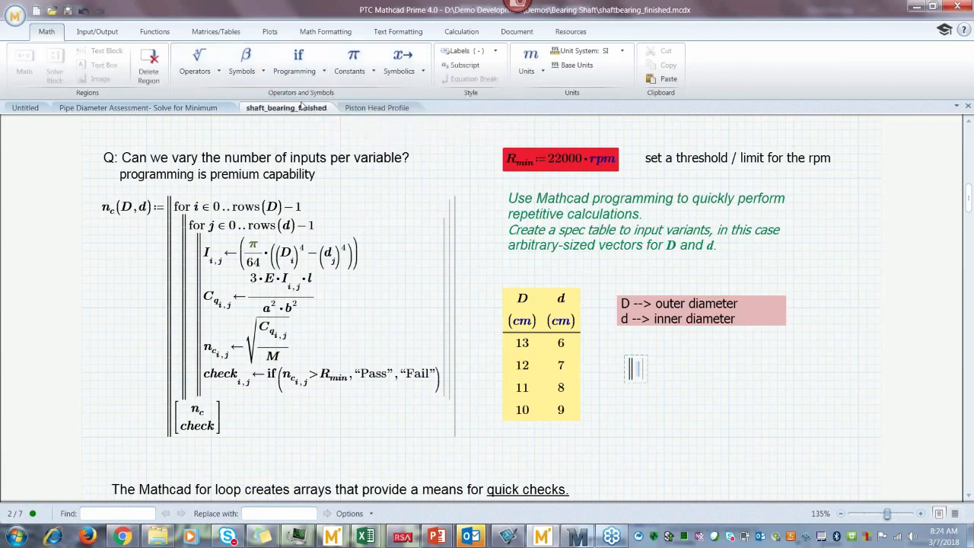
key("Return")
key("Return")
key("Return")
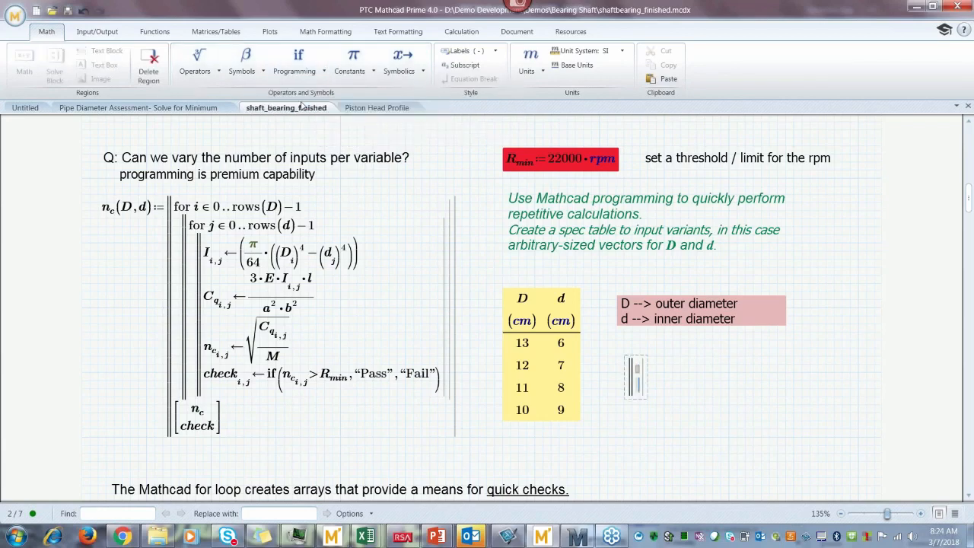
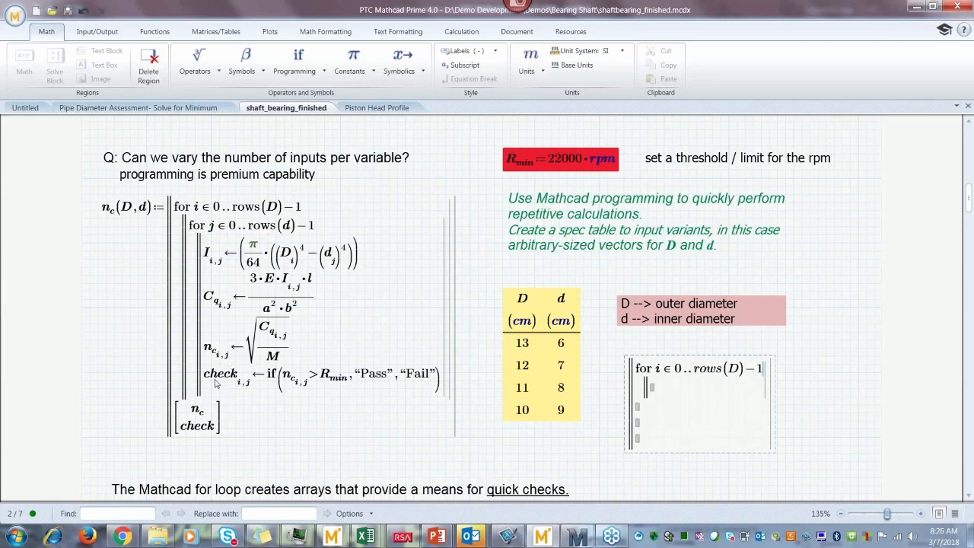
Step: Examine the check variable in the n_c(D,d) program and the speed and Pass/Fail result matrices below it
left_click(233, 381)
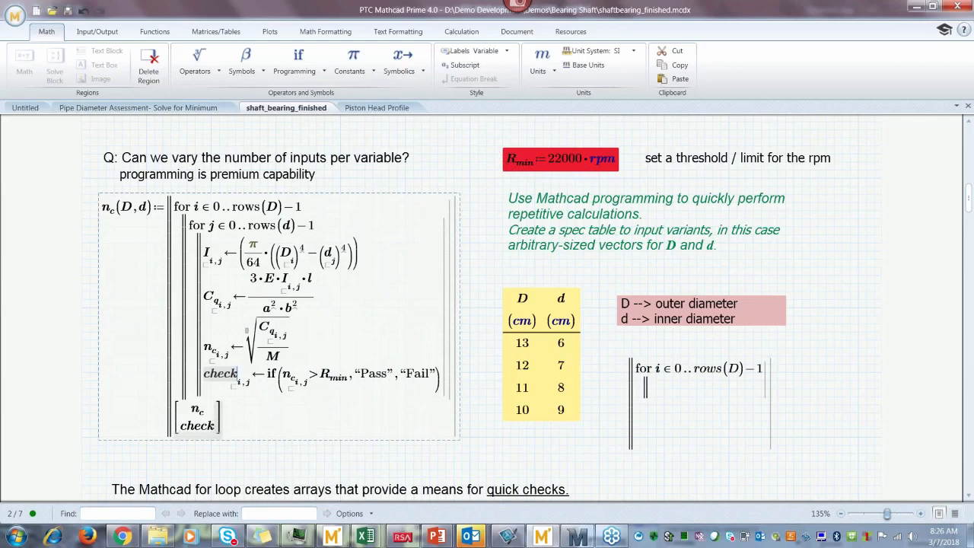
left_click(723, 460)
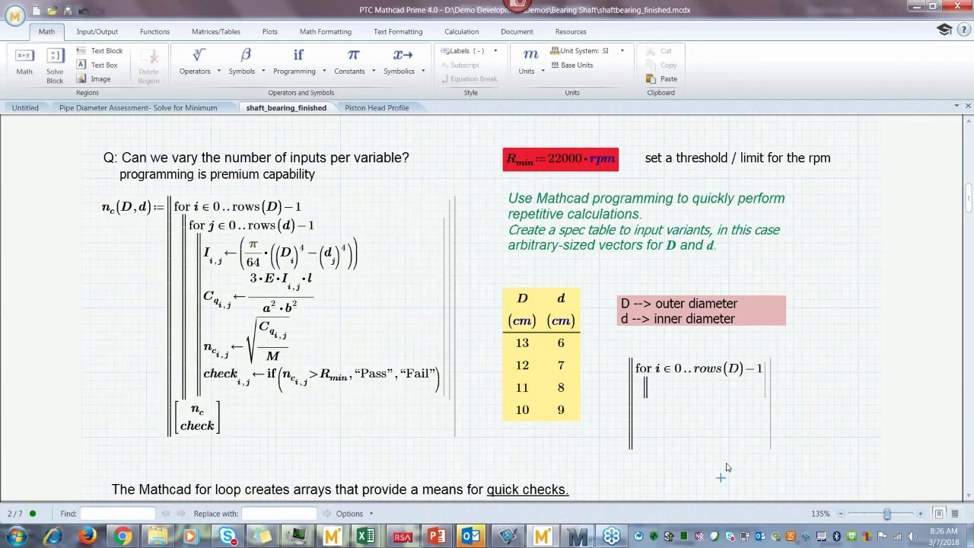
key("Down")
key("Down")
key("Down")
key("Down")
key("Down")
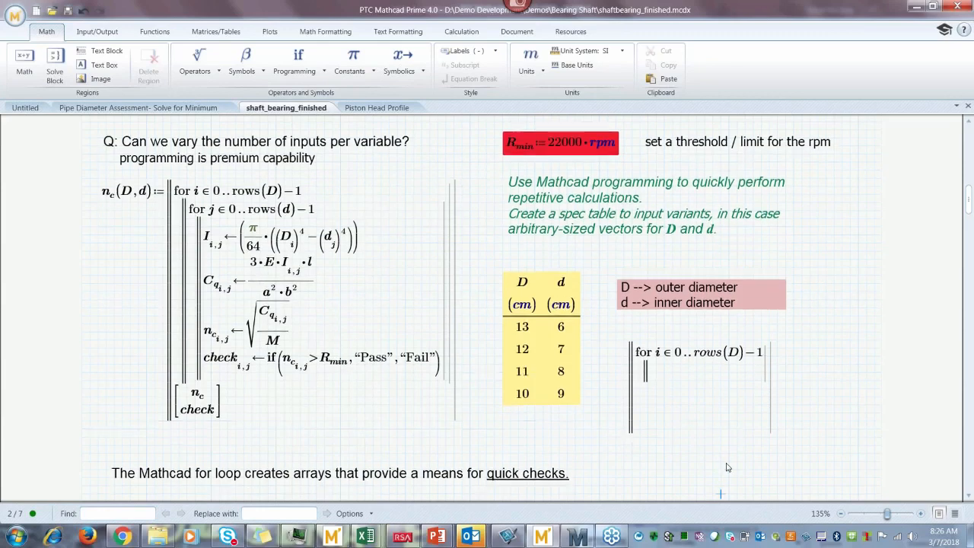
key("Down")
key("Down")
key("Down")
key("Down")
key("Down")
key("Down")
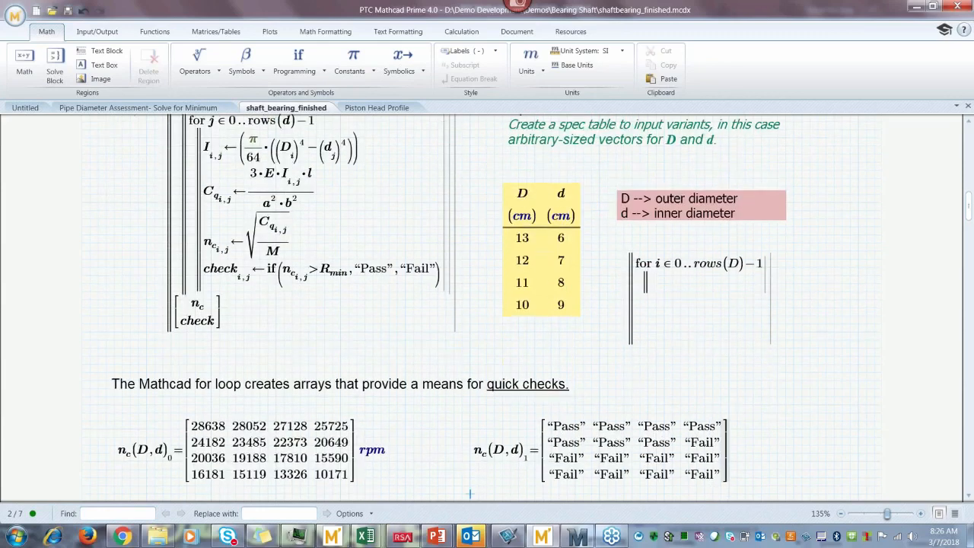
scroll(255, 162, "down", 3)
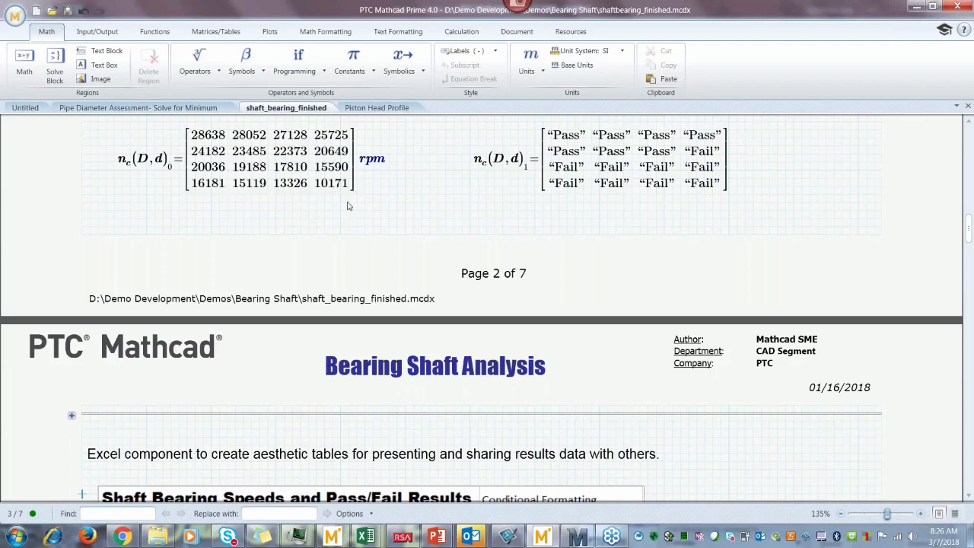
Step: Examine the Shaft Bearing Speeds and Pass/Fail Results table in the Excel component on page 3
left_click(398, 220)
key("Down")
key("Down")
key("Down")
key("Down")
key("Down")
key("Down")
key("Down")
key("Down")
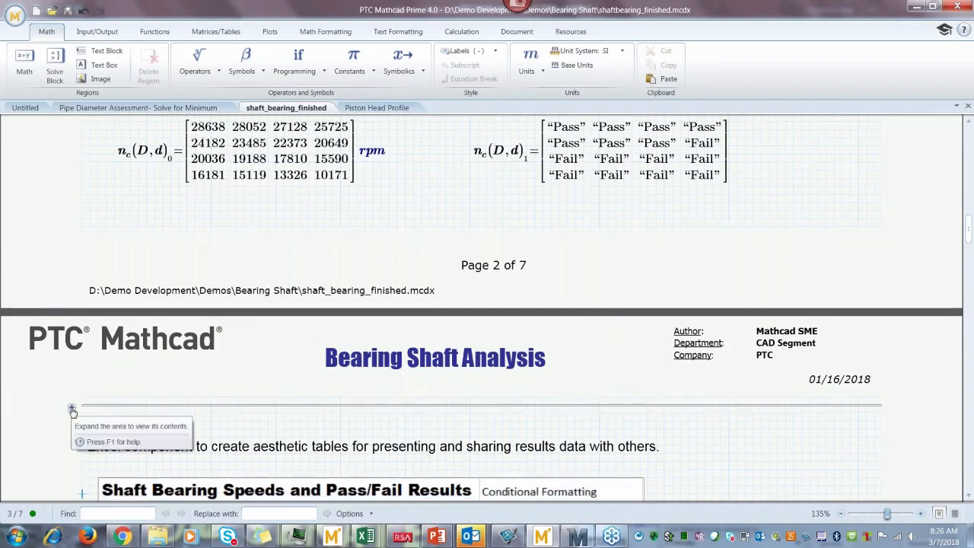
left_click(700, 465)
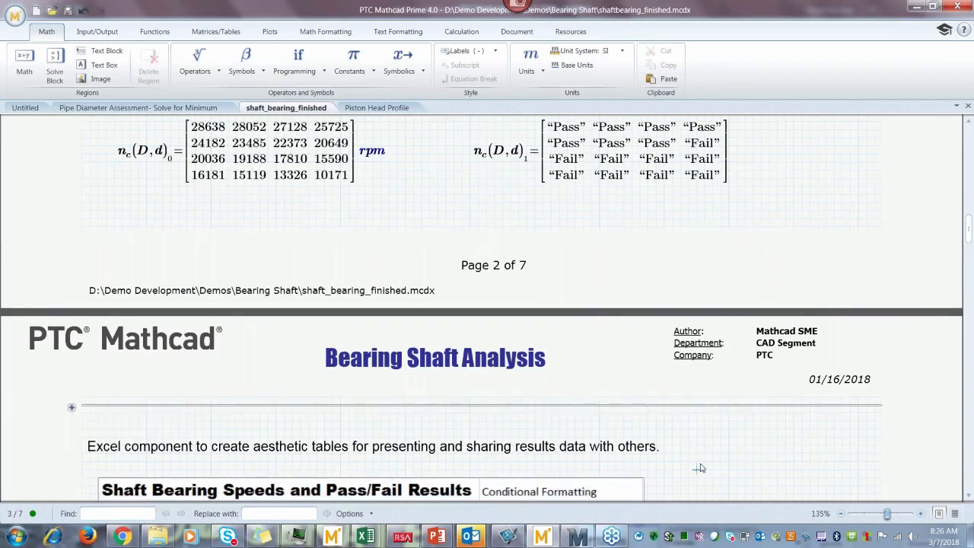
key("Down")
key("Down")
key("Down")
key("Down")
key("Down")
key("Down")
key("Down")
key("Down")
key("Down")
key("Down")
key("Down")
key("Down")
key("Down")
key("Down")
key("Down")
key("Down")
key("Down")
key("Down")
key("Down")
key("Down")
key("Down")
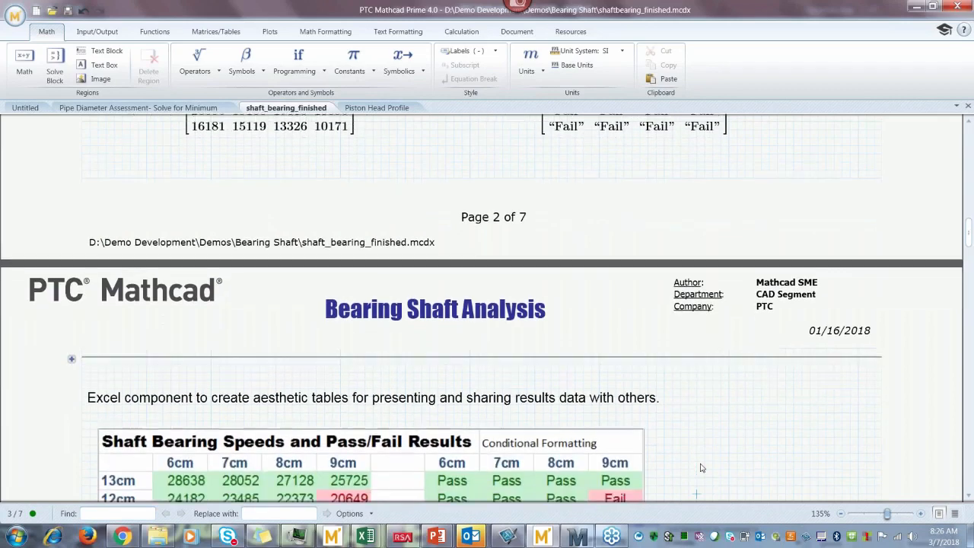
key("Down")
key("Down")
key("Down")
key("Down")
key("Down")
key("Down")
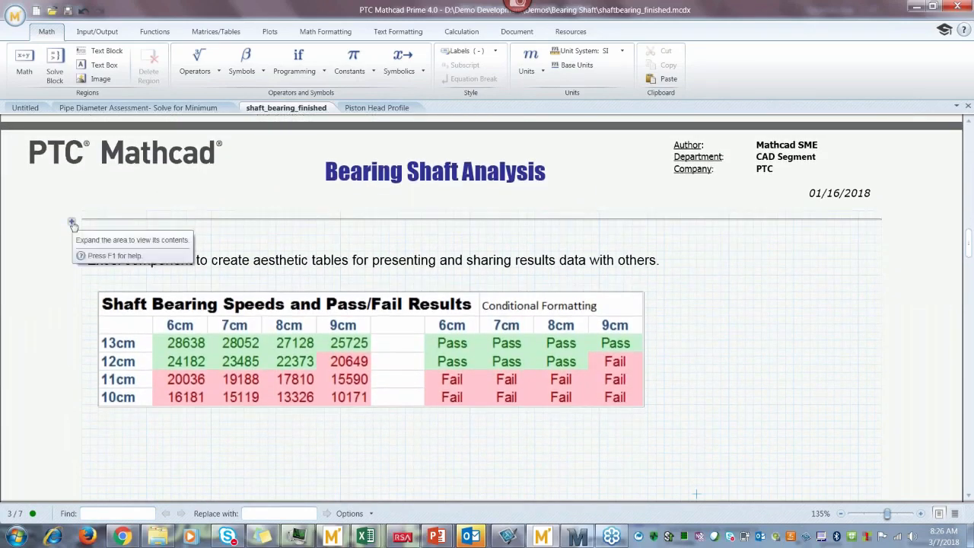
Step: Expand the collapsed area above the Excel component to show the FreqTable and PassFailTable equations
left_click(72, 223)
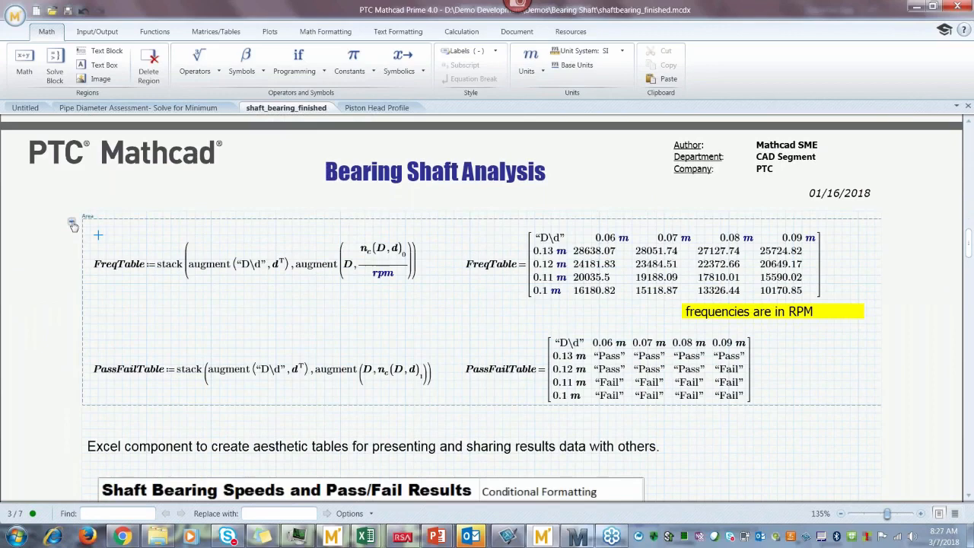
left_click(72, 223)
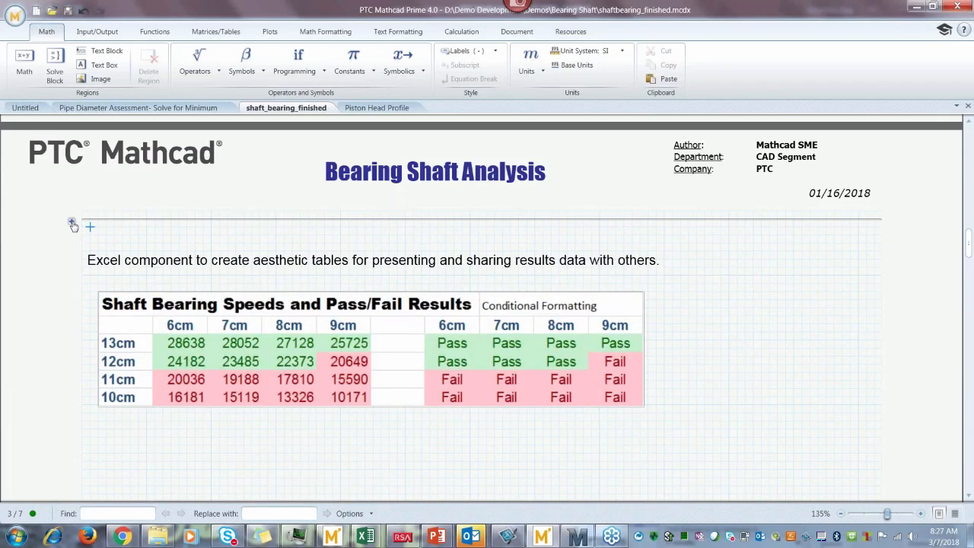
left_click(72, 224)
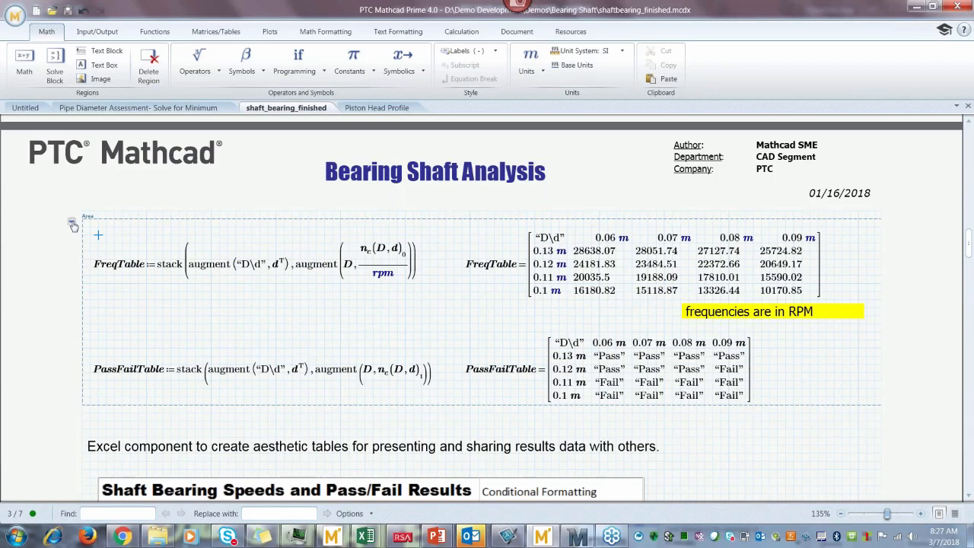
Step: Protect the area containing FreqTable and PassFailTable with a password, entered in both password fields, with its display state locked as Expanded
right_click(73, 224)
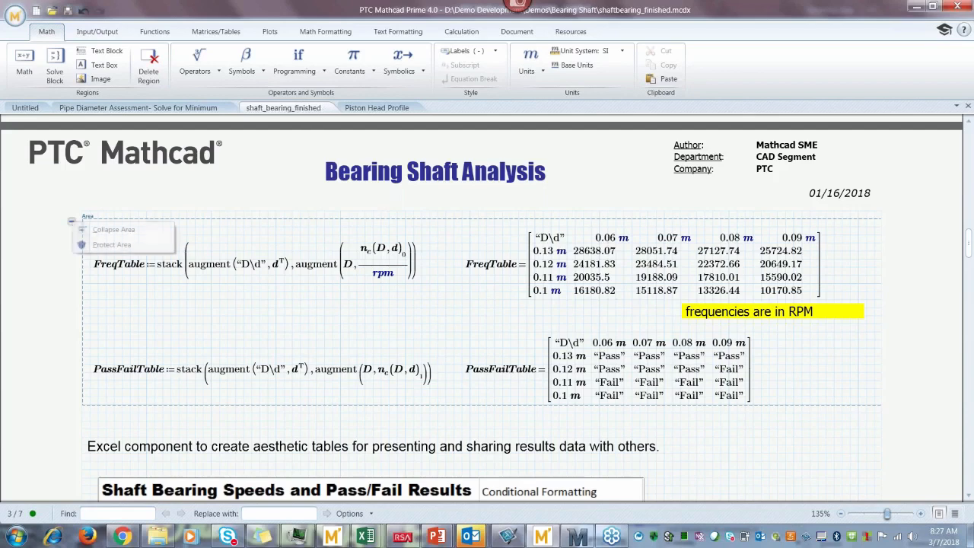
left_click(98, 245)
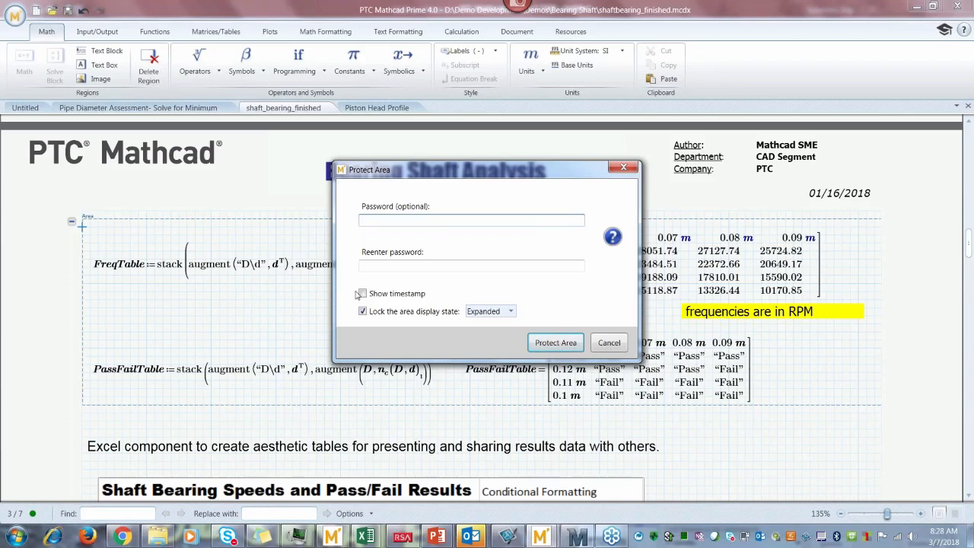
type("•••••")
left_click(417, 266)
type("•••••")
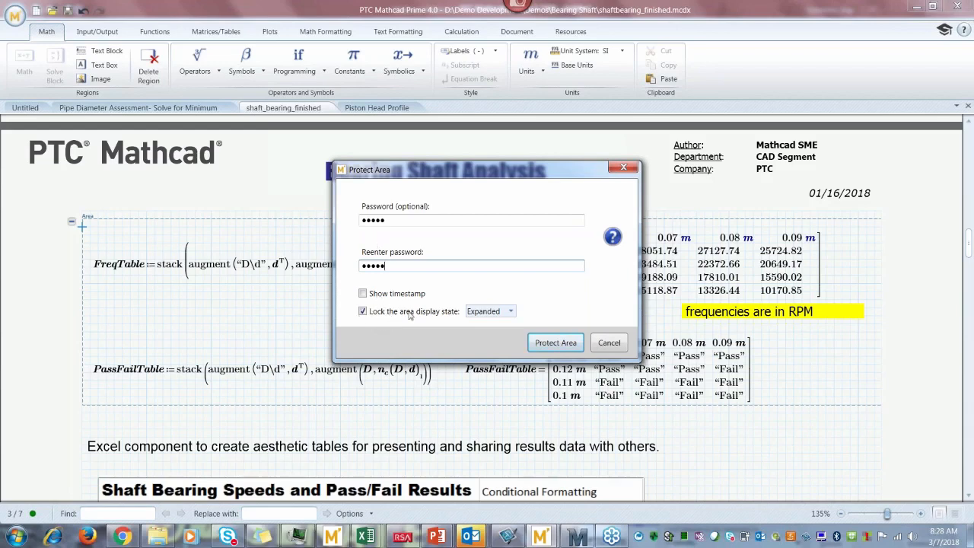
left_click(562, 344)
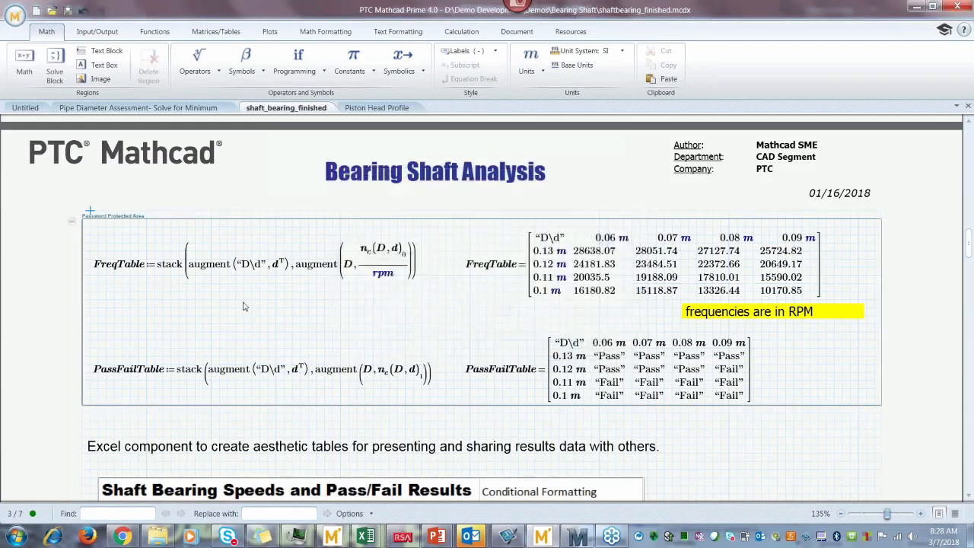
Step: Unprotect the FreqTable and PassFailTable area by entering its password
left_click(141, 319)
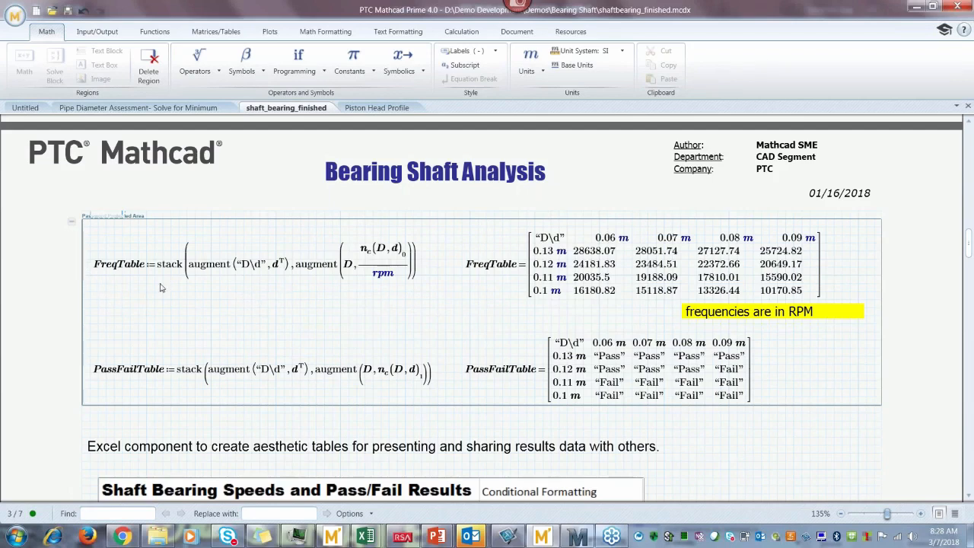
mouse_move(72, 226)
right_click(72, 223)
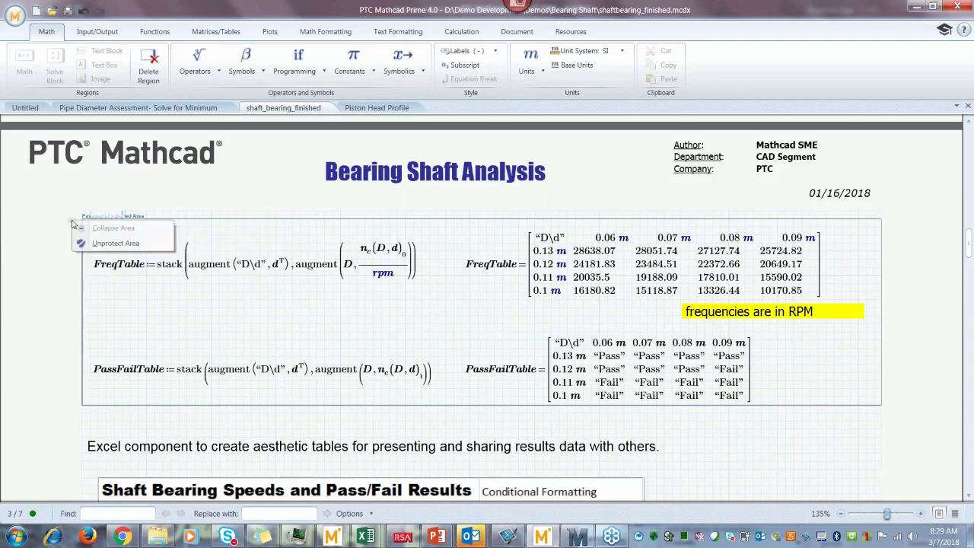
left_click(93, 245)
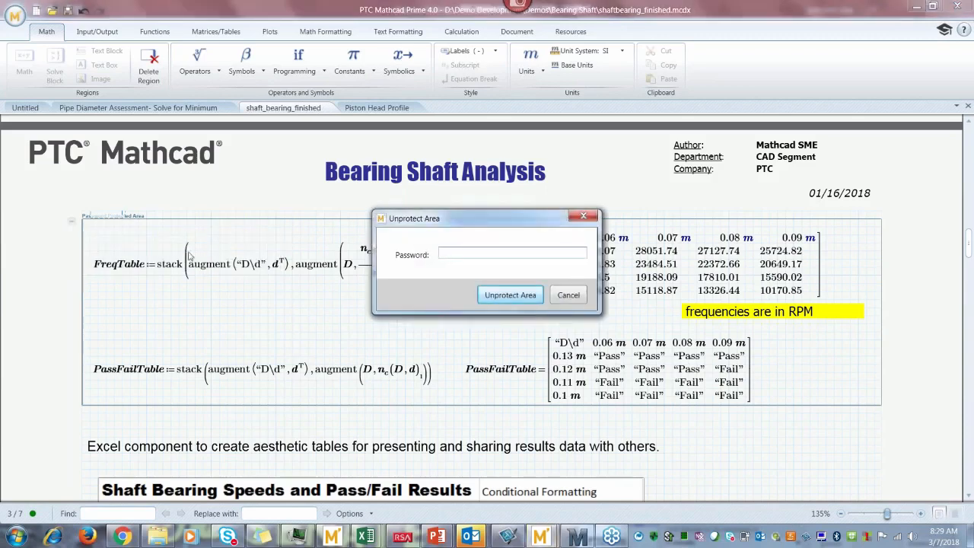
type("*****")
left_click(509, 296)
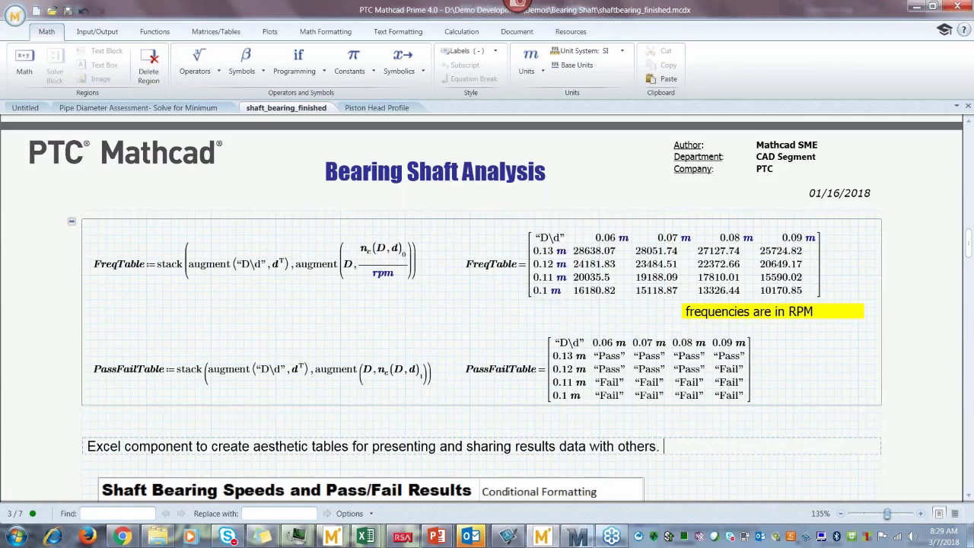
Step: Increase the math font size of the evaluated PassFailTable result and decrease it again
left_click(721, 471)
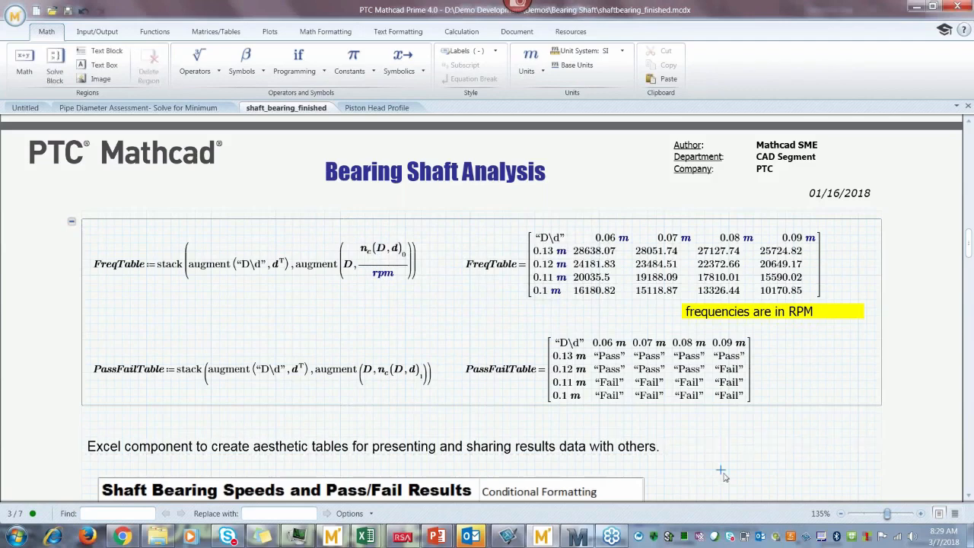
key("Return")
scroll(724, 477, "down", 1)
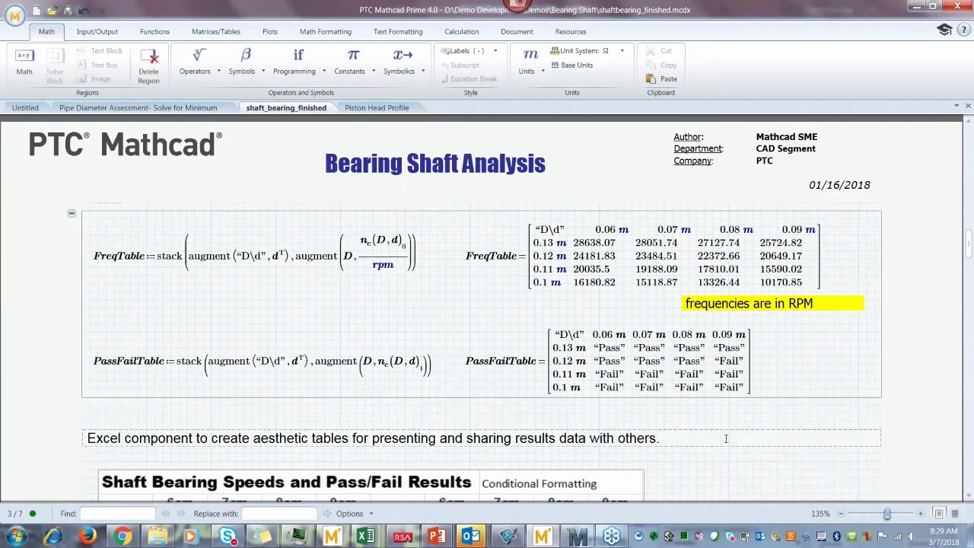
key("Down")
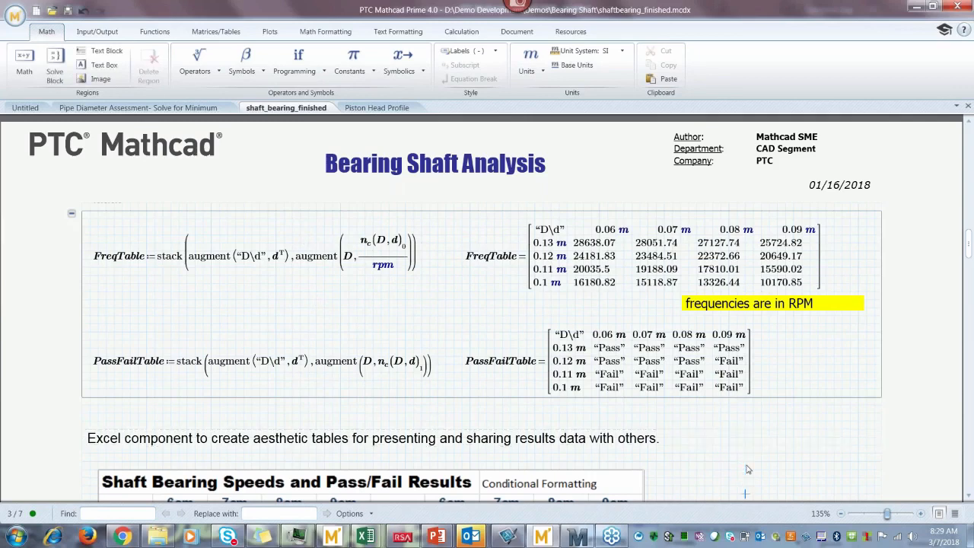
key("Down")
key("Down")
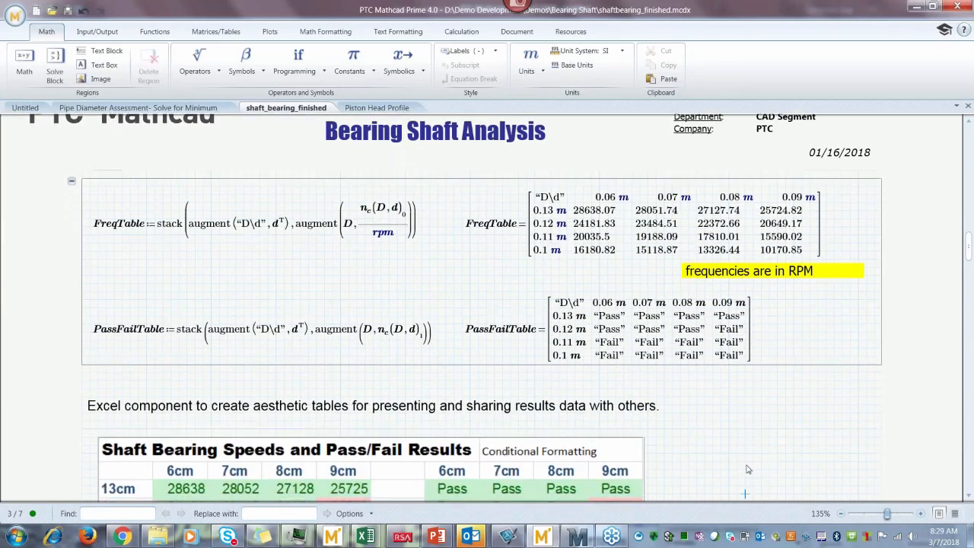
key("Down")
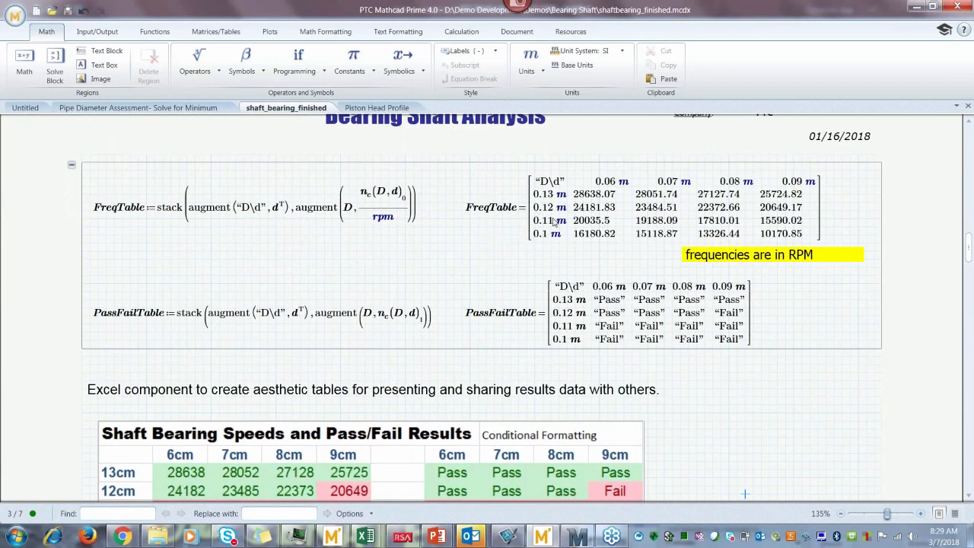
left_click_drag(480, 265, 533, 222)
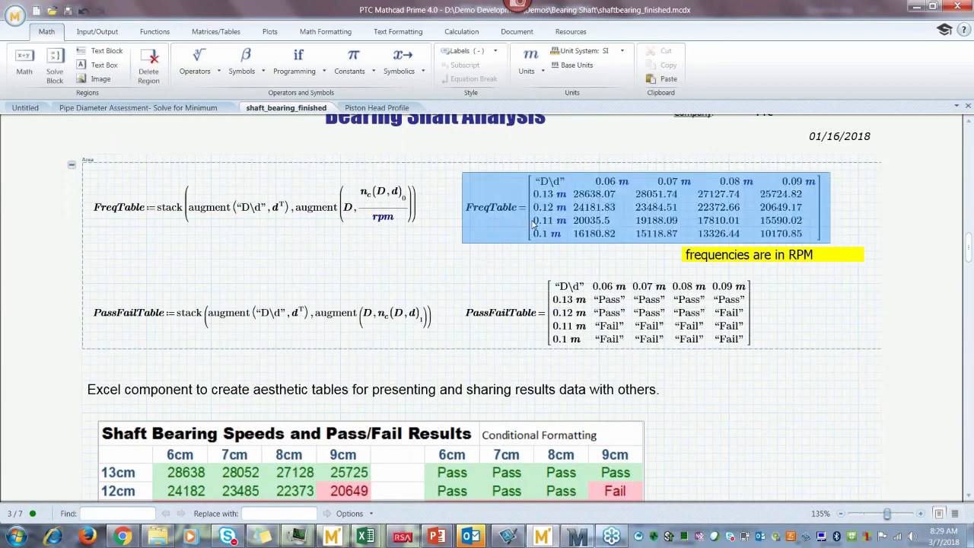
left_click_drag(472, 296, 534, 318)
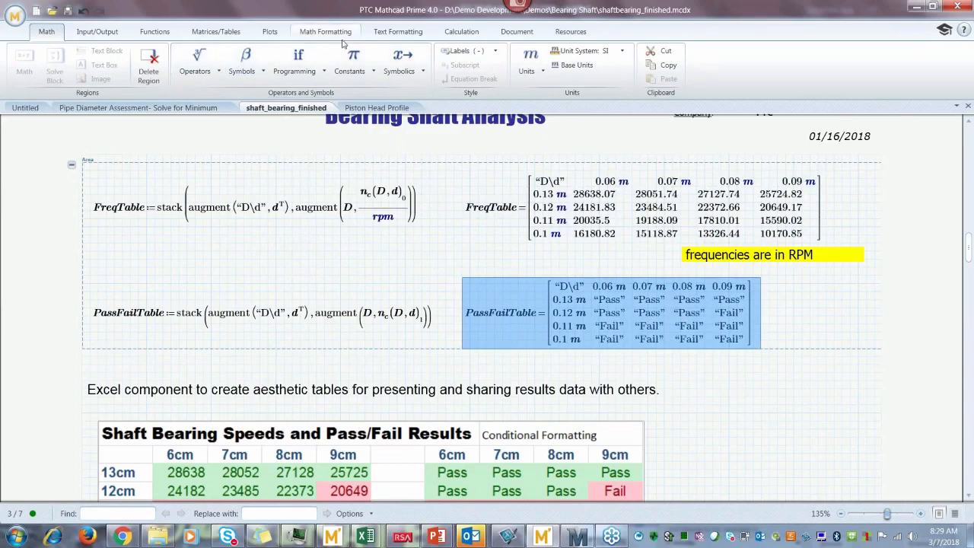
left_click(324, 34)
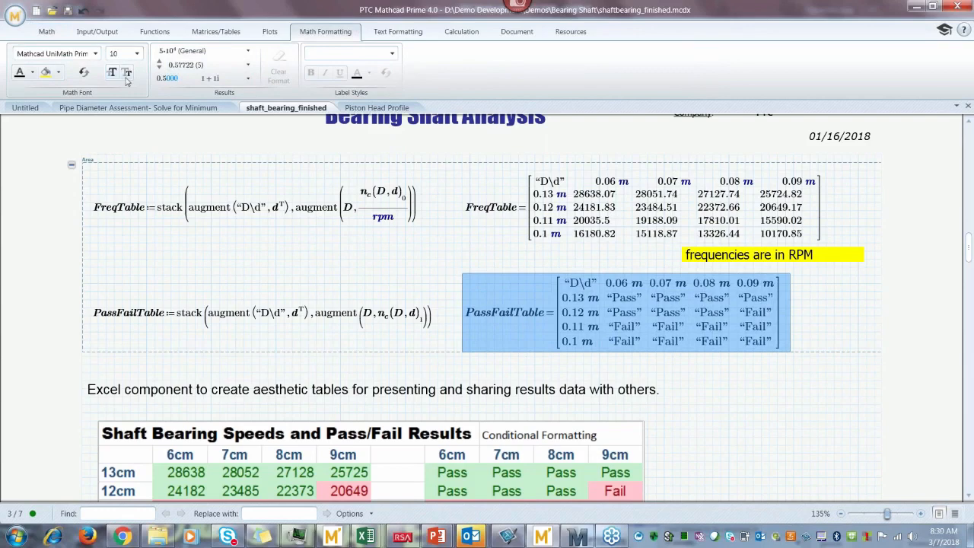
left_click(534, 365)
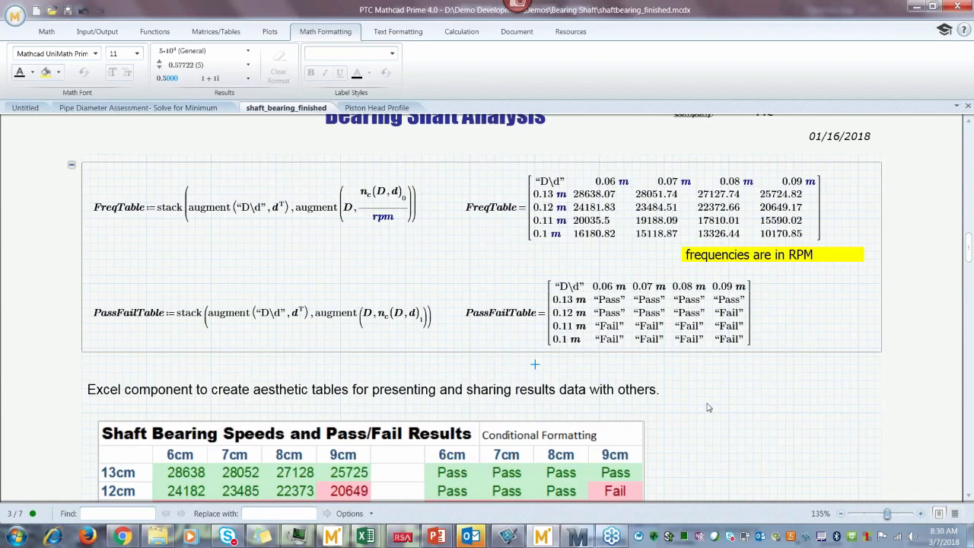
Step: Compare the Excel component's colour-coded results table with the FreqTable and PassFailTable matrices above it and check the rest of page 3
key("Down")
key("Down")
key("Down")
key("Down")
key("Down")
key("Down")
key("Down")
key("Down")
key("Down")
key("Down")
key("Down")
key("Down")
key("Down")
key("Down")
key("Down")
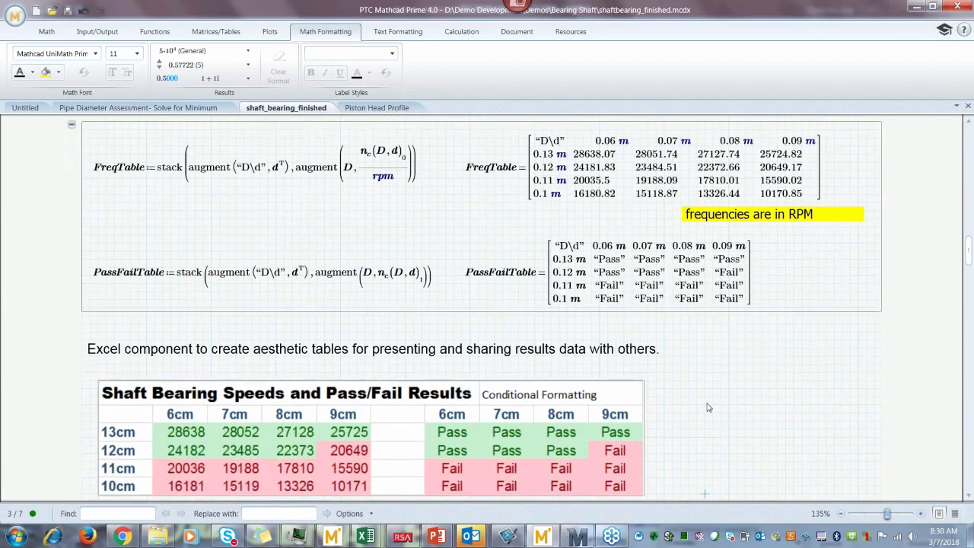
key("Down")
key("Down")
key("Down")
key("Down")
key("Down")
key("Down")
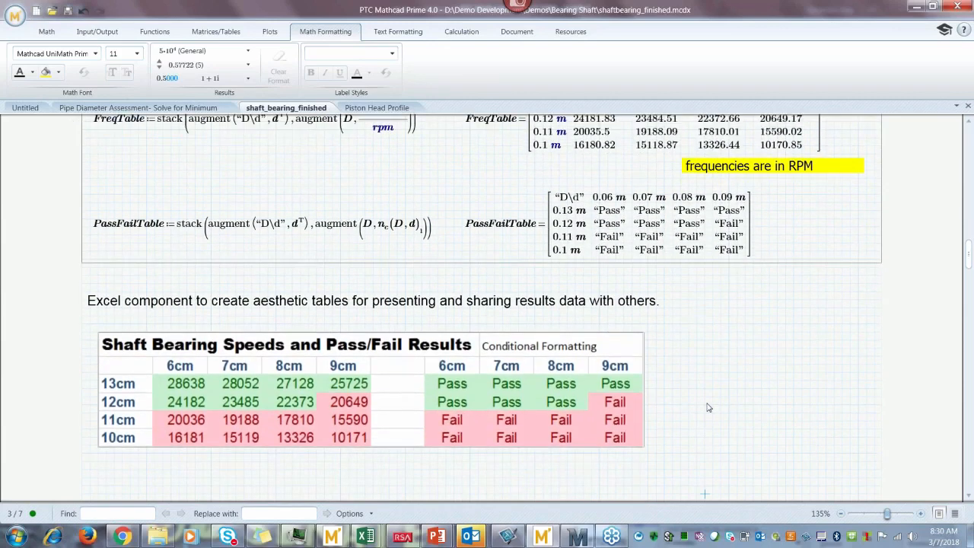
key("Down")
key("Down")
key("Down")
key("Down")
key("Down")
key("Down")
key("Down")
key("Down")
key("Down")
key("Down")
key("Down")
key("Down")
key("Up")
key("Up")
key("Up")
key("Up")
key("Up")
key("Up")
key("Up")
key("Up")
key("Up")
key("Up")
key("Up")
key("Up")
key("Up")
key("Up")
key("Up")
key("Up")
key("Up")
key("Up")
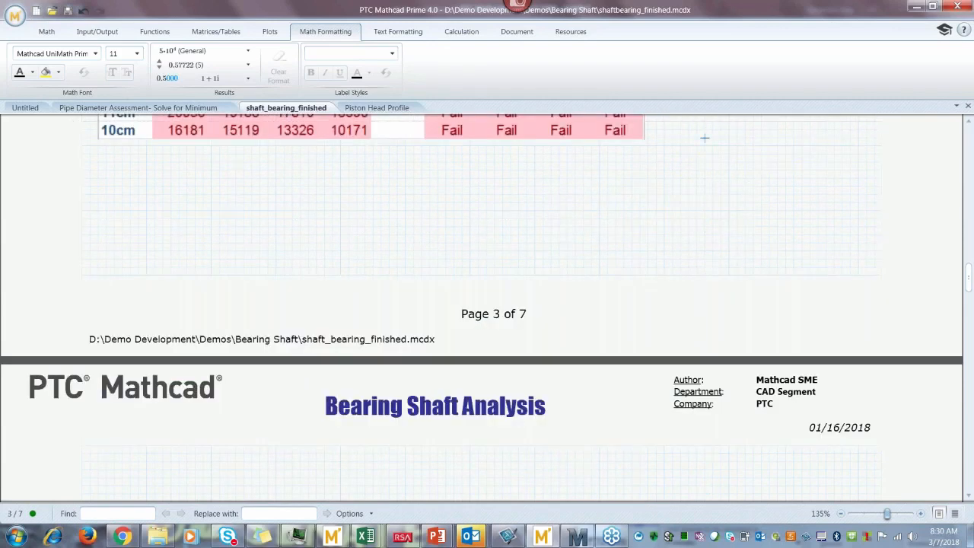
key("Up")
key("Up")
key("Up")
key("Up")
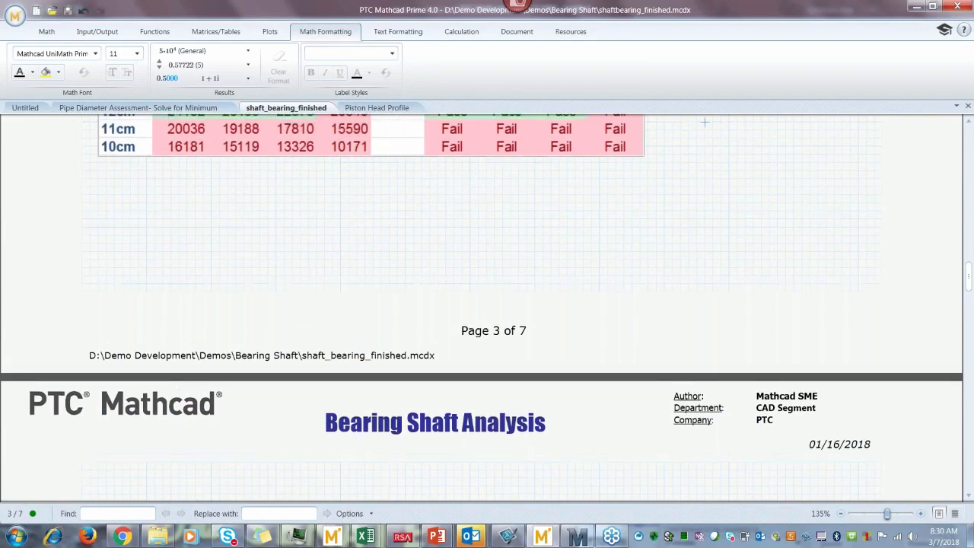
key("Up")
key("Up")
key("Up")
key("Up")
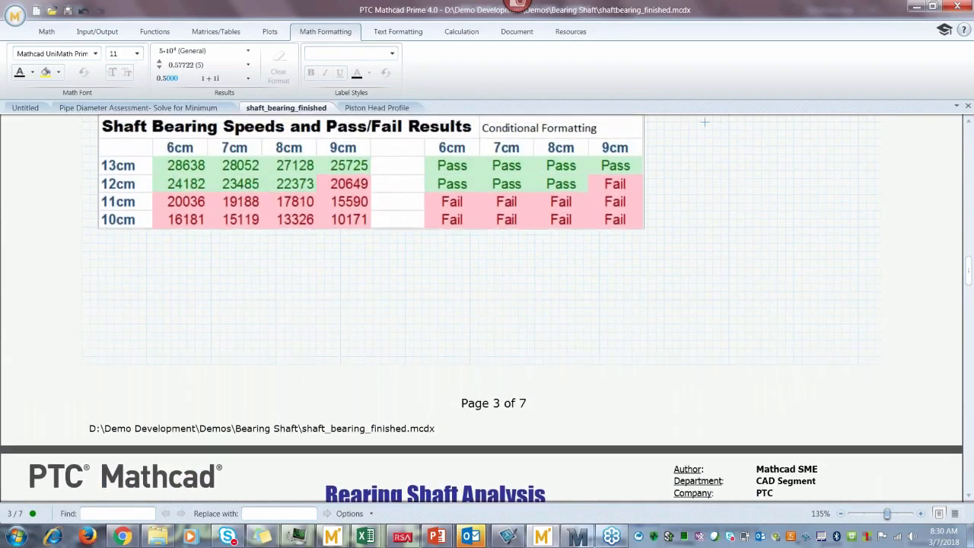
key("Up")
key("Up")
key("Up")
key("Up")
key("Up")
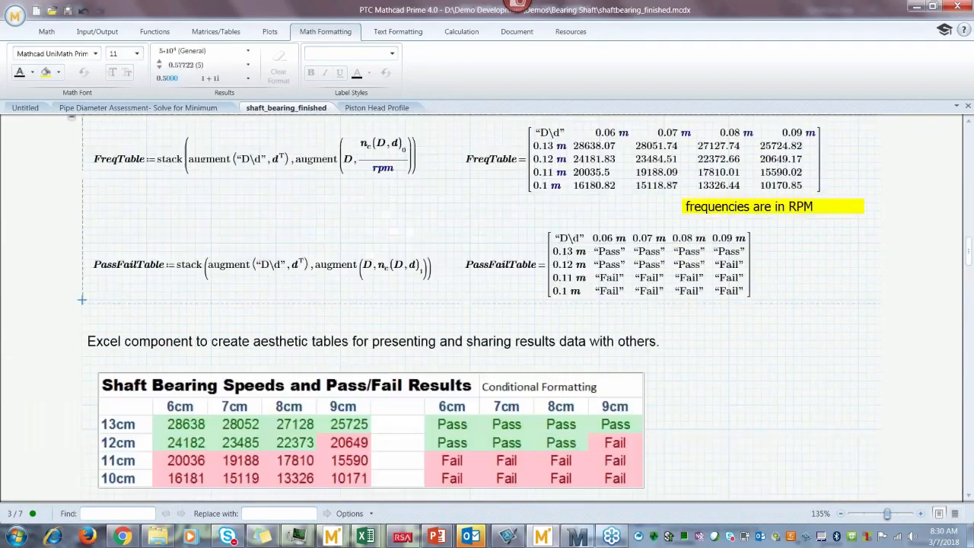
key("Up")
Step: Open the Excel component's embedded worksheet for editing and fill the header cells B2:J2 with yellow
left_click(272, 413)
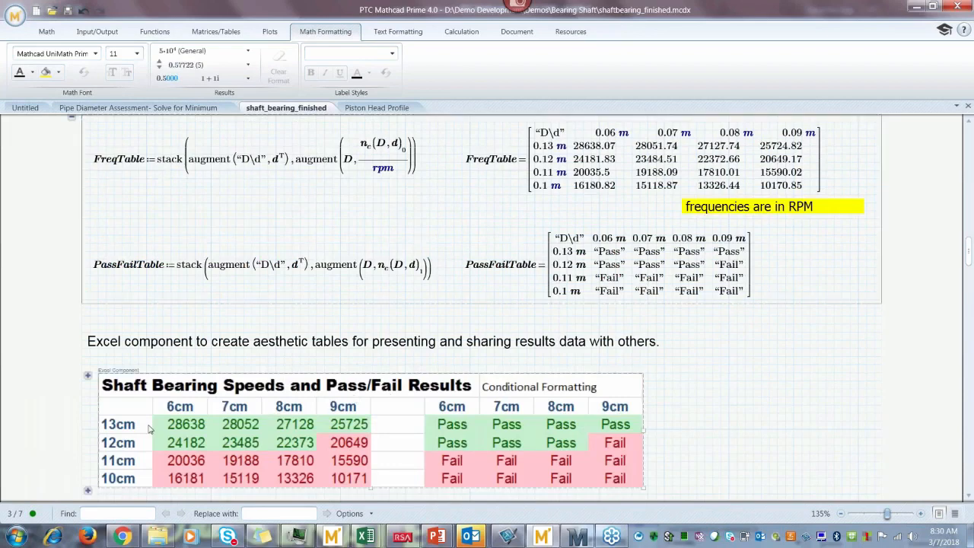
double_click(323, 439)
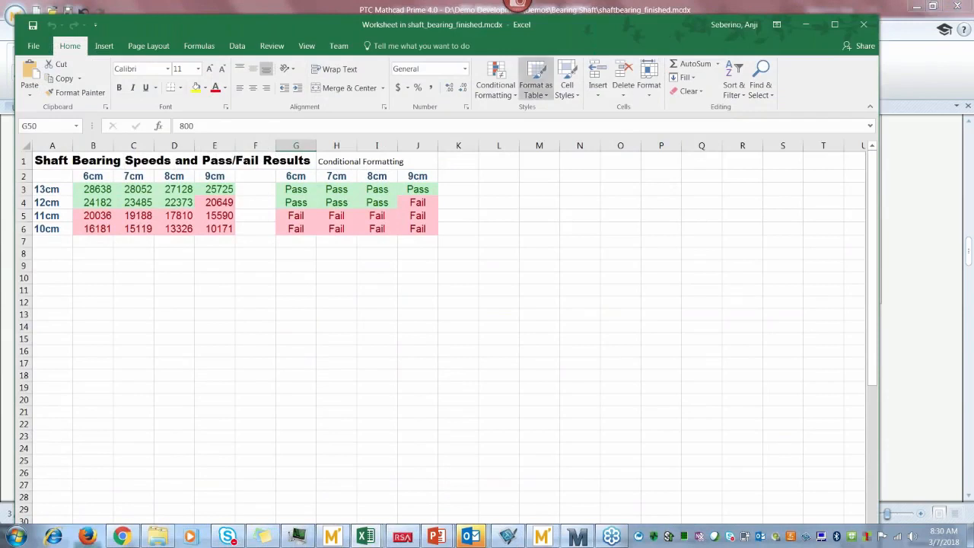
left_click_drag(87, 177, 421, 177)
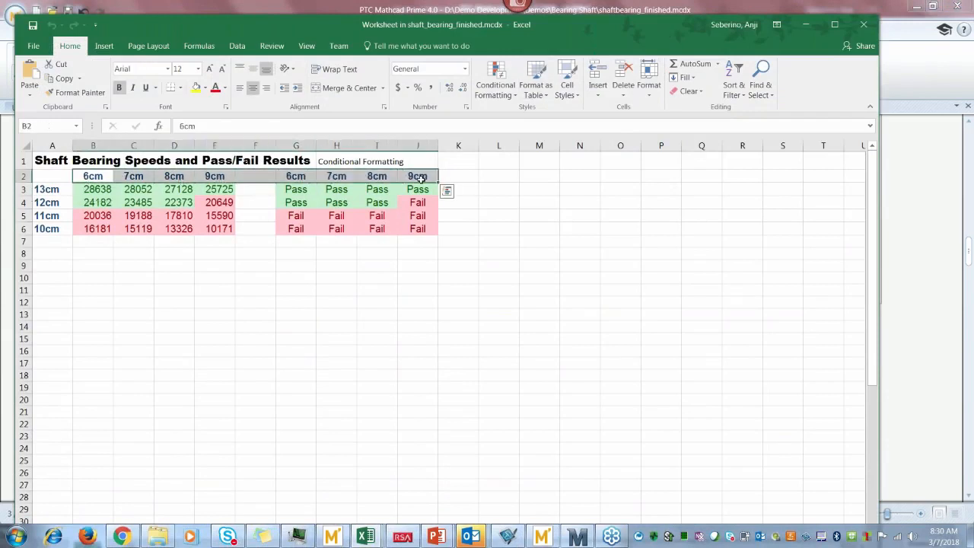
left_click(197, 90)
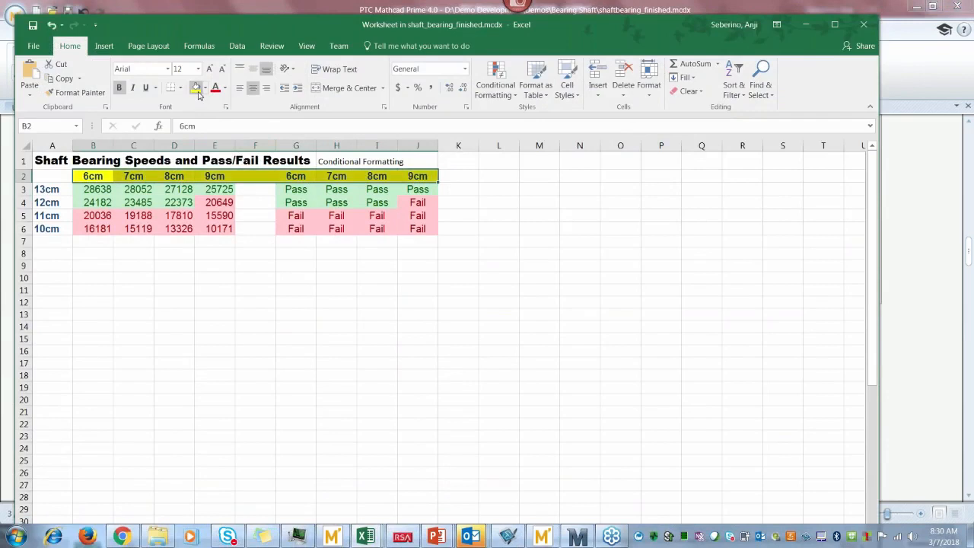
Step: Fill the row header cells A3:A6 with yellow and close the embedded worksheet
left_click_drag(54, 190, 56, 228)
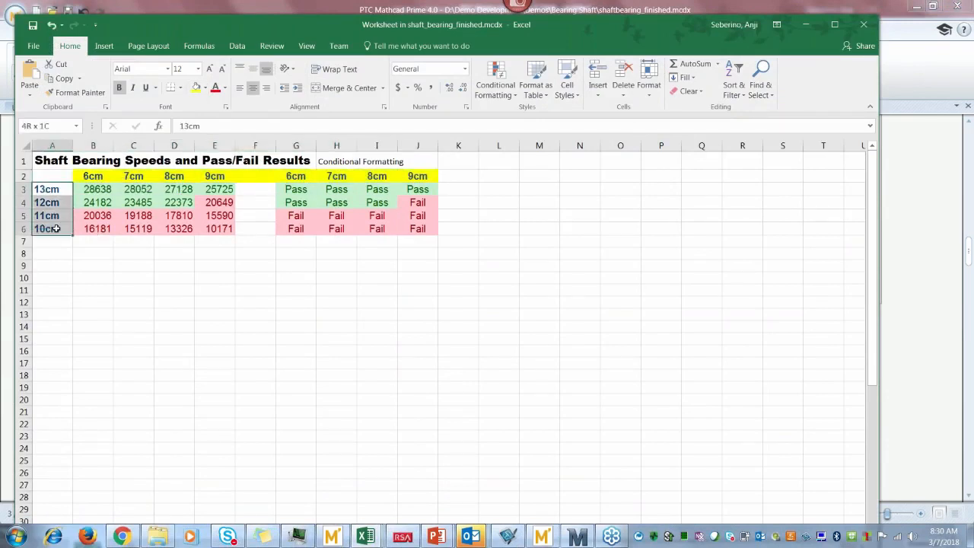
left_click(197, 88)
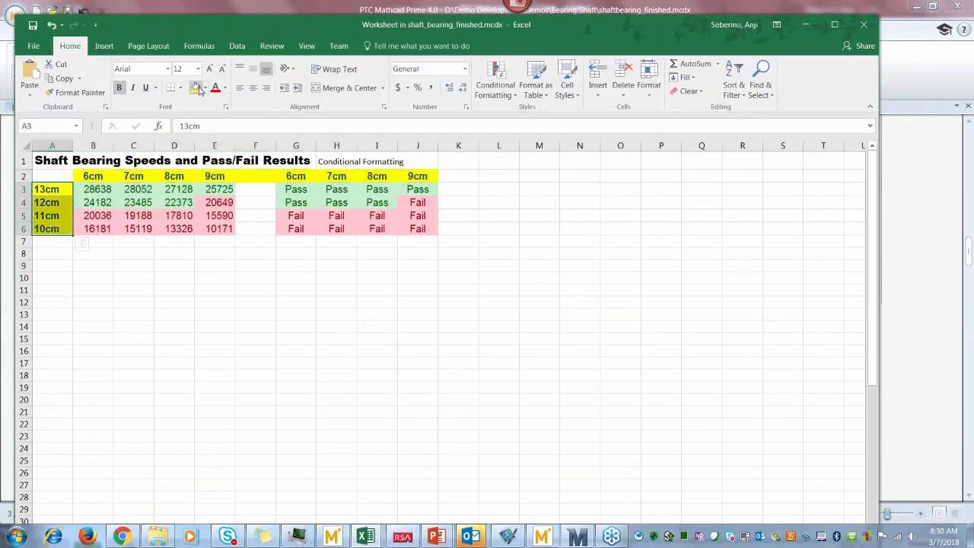
left_click(49, 162)
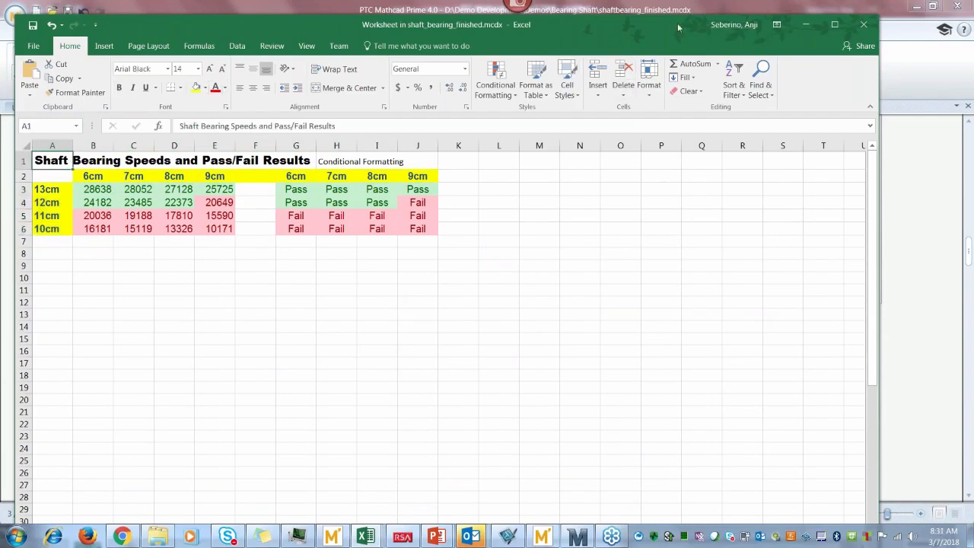
left_click_drag(672, 23, 597, 27)
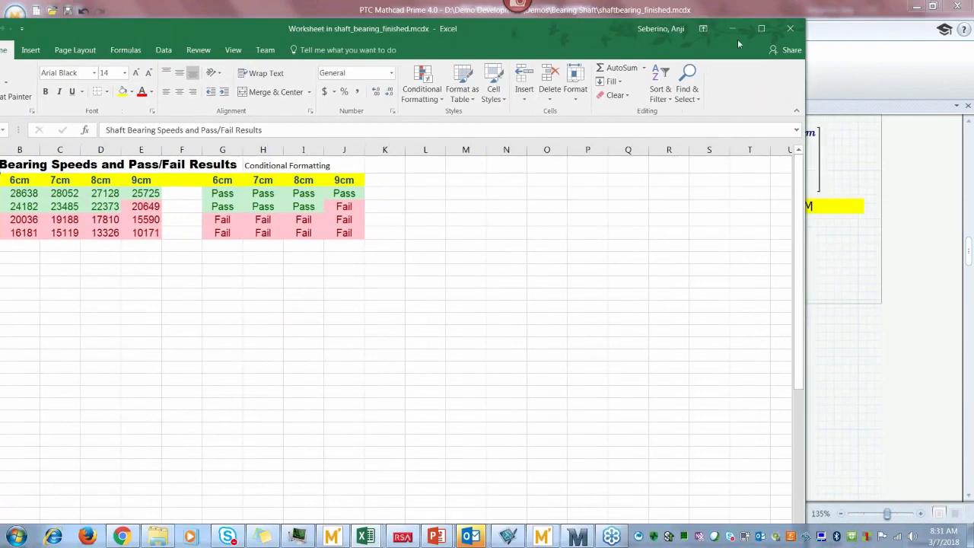
left_click(789, 33)
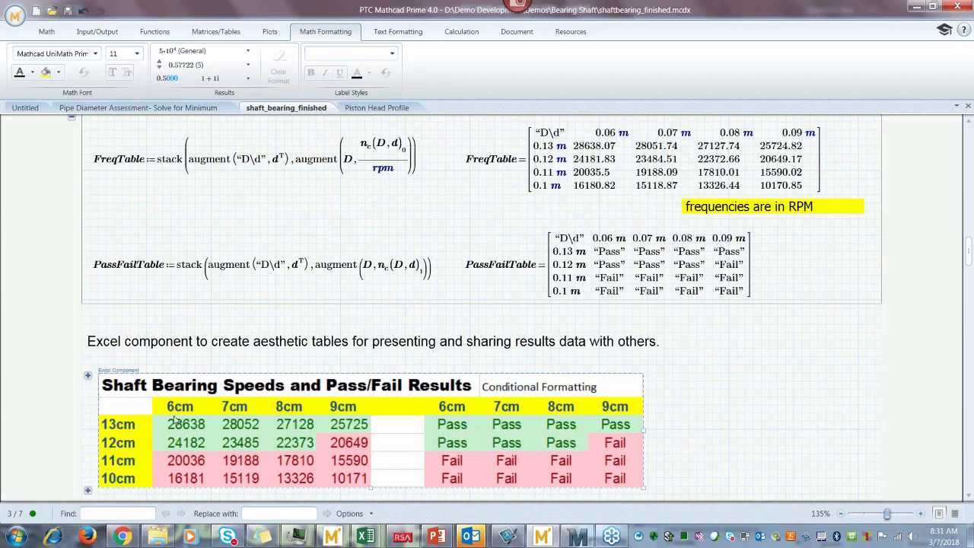
Step: Expand the Excel component's inputs area and examine the expressions assigned to cells B3, G3 and G50 together with the results table
left_click(88, 379)
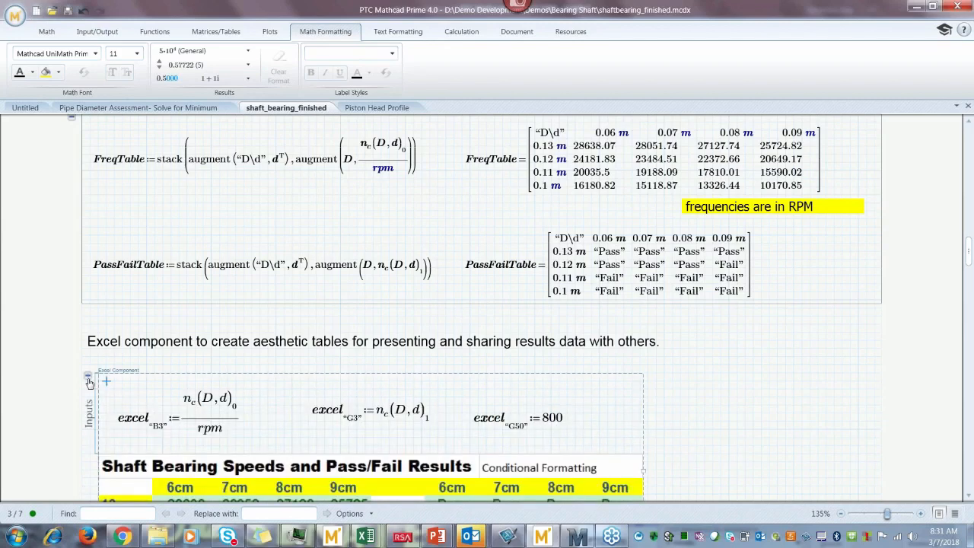
left_click(712, 452)
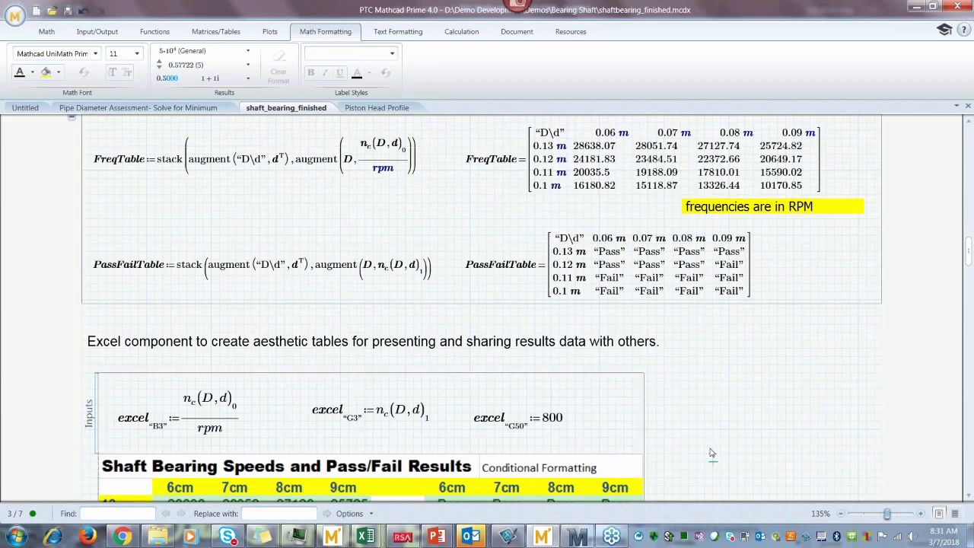
key("Down")
key("Down")
key("Down")
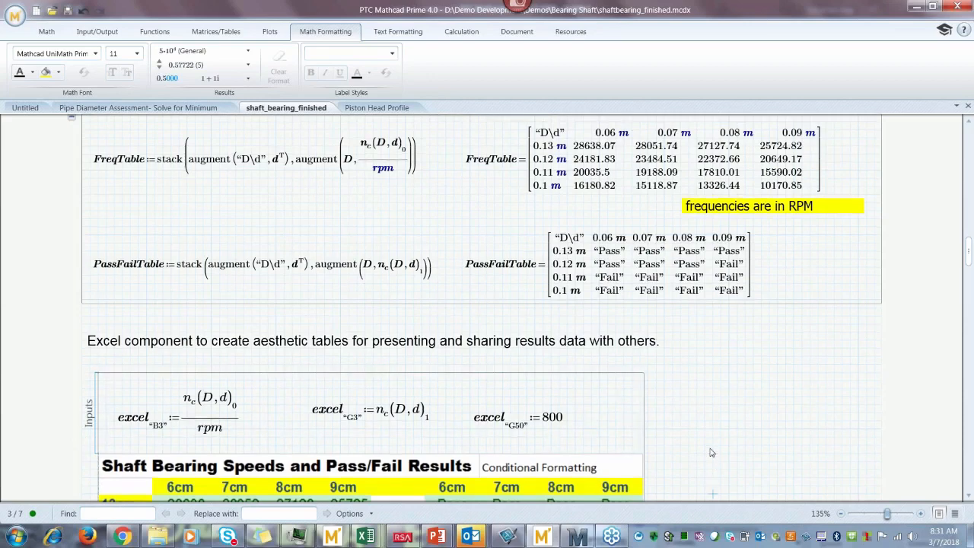
key("Down")
key("Down")
key("Down")
key("Down")
key("Down")
key("Down")
key("Down")
key("Down")
key("Down")
key("Down")
key("Down")
key("Down")
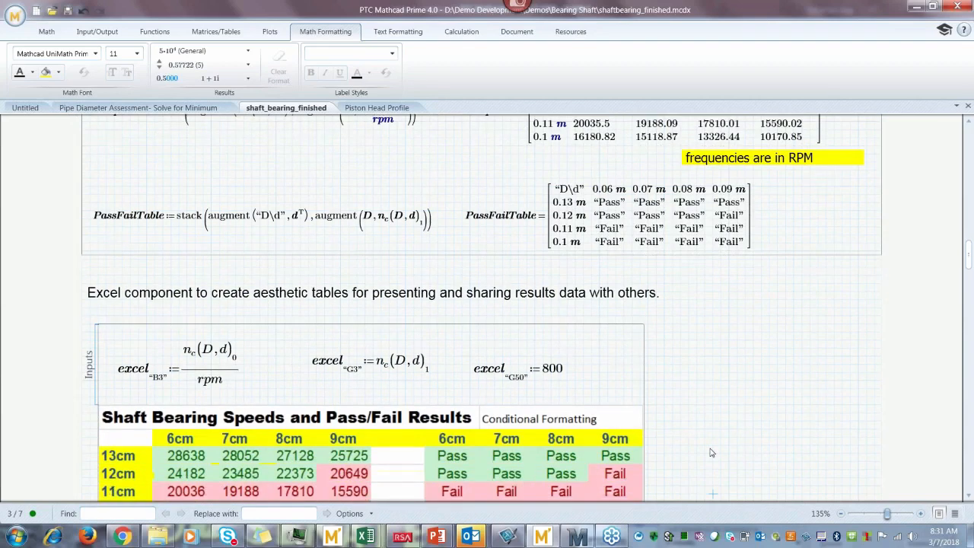
key("Down")
key("Down")
key("Down")
key("Down")
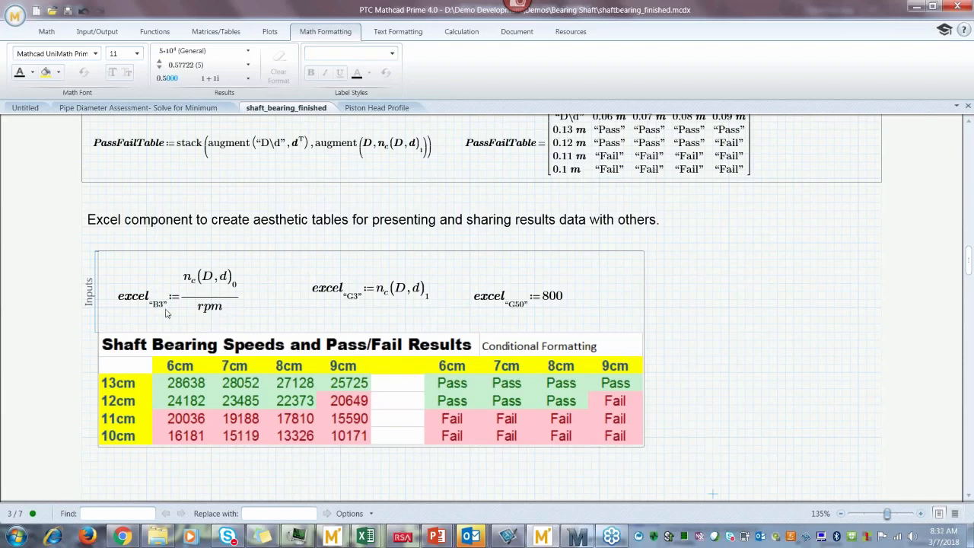
left_click(120, 301)
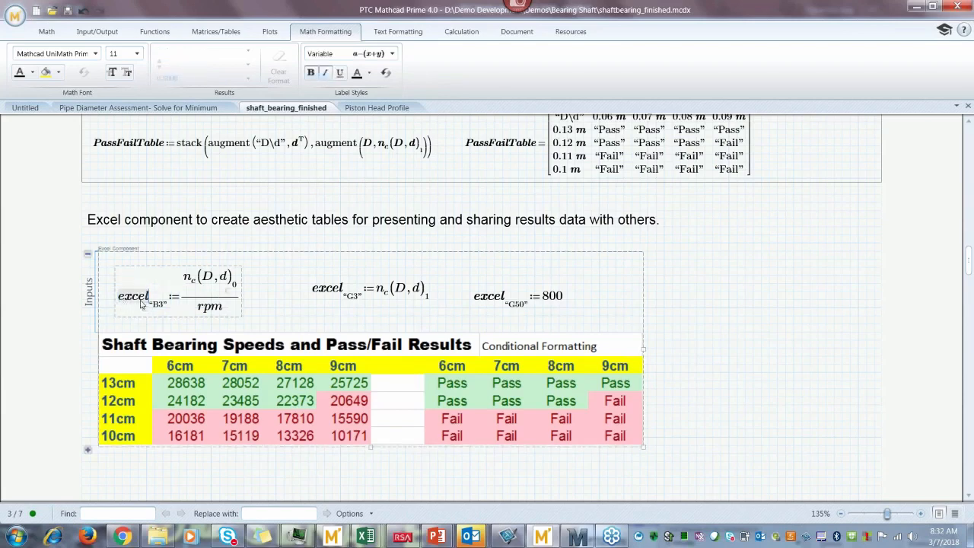
Step: Try out a second input expression for excel cell "B3" with n.c as its value in the inputs area, and delete it
left_click(276, 323)
type("excel")
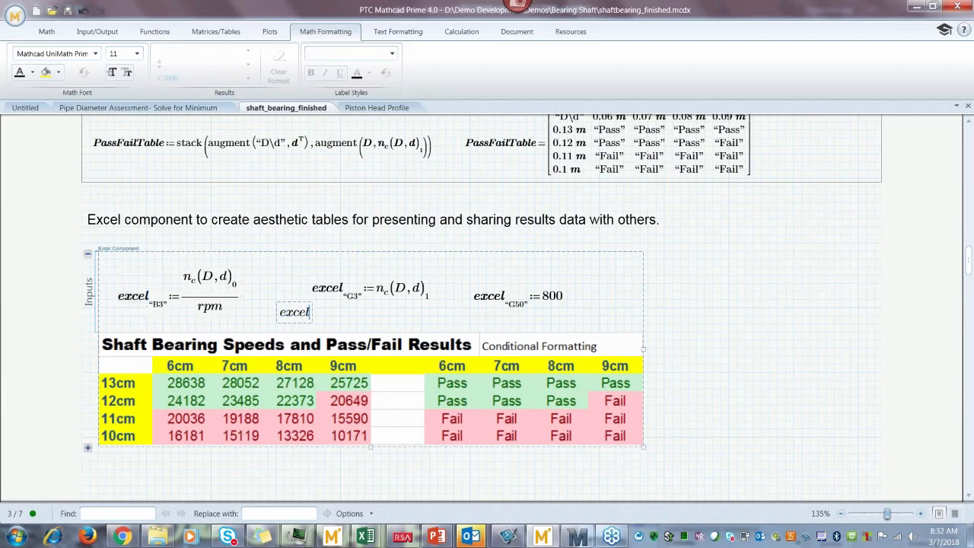
type(".")
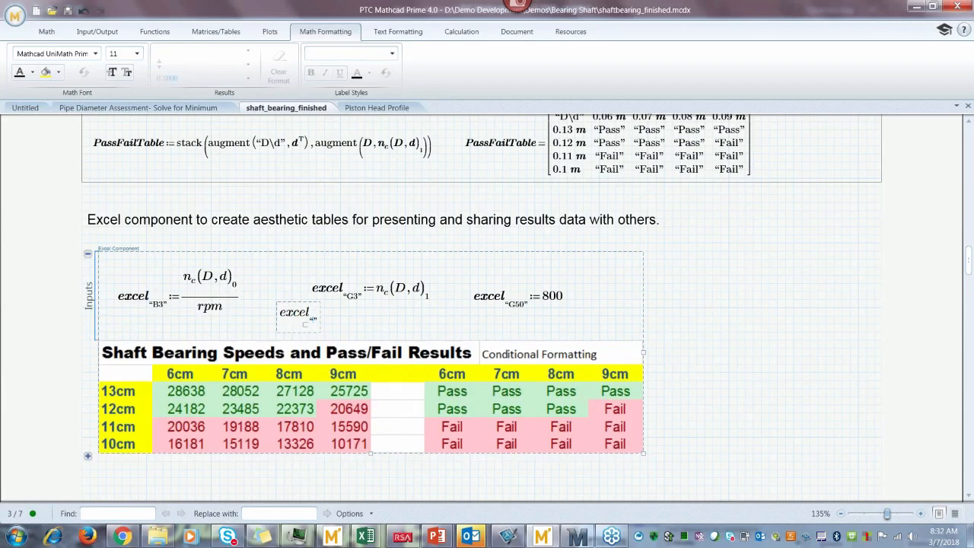
type("\"B3")
type(":=")
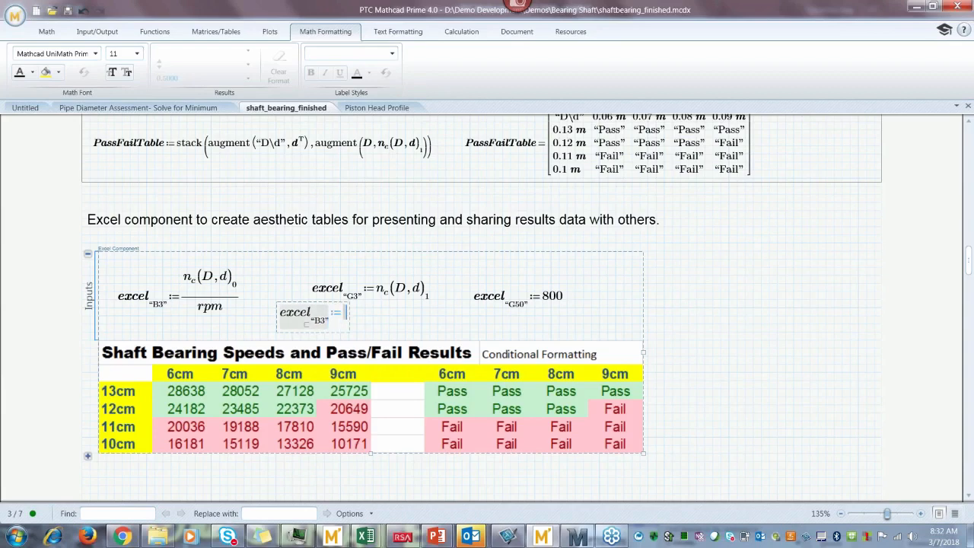
type("n")
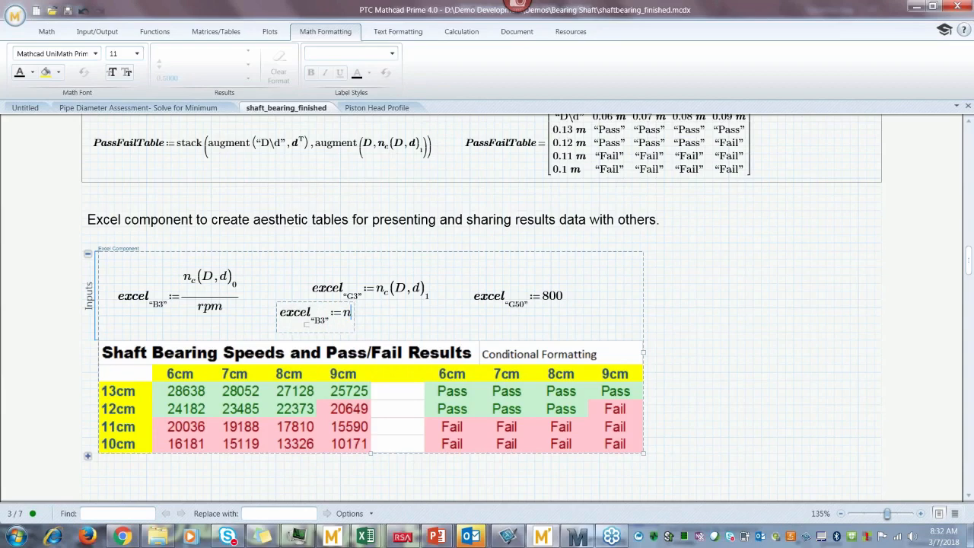
type(".c")
left_click(326, 337)
key("Delete")
Step: Define out := excel "G50" in the Excel component's outputs area, and collapse the outputs and inputs areas
left_click(89, 457)
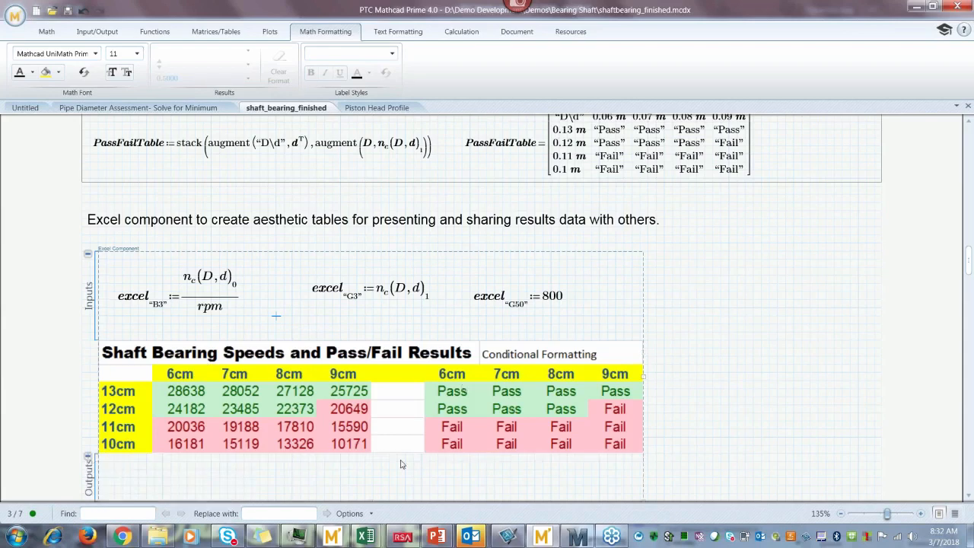
left_click(179, 479)
type("excel")
type(".\"")
type("G50")
left_click(183, 478)
type(":")
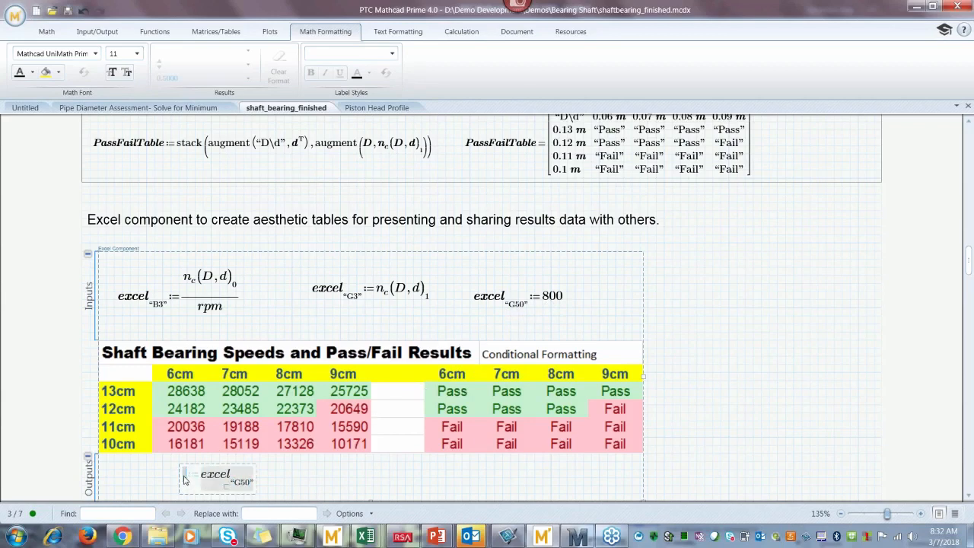
type("out")
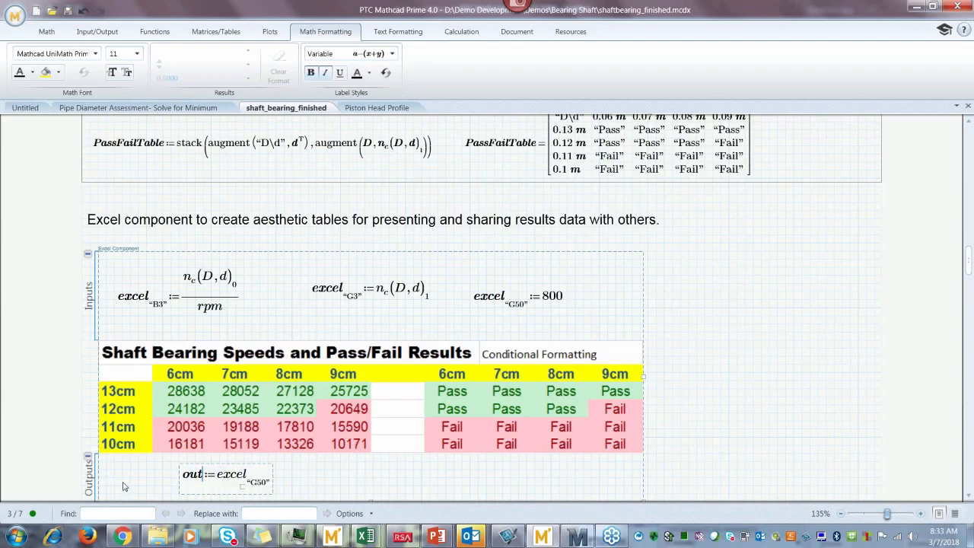
left_click(88, 457)
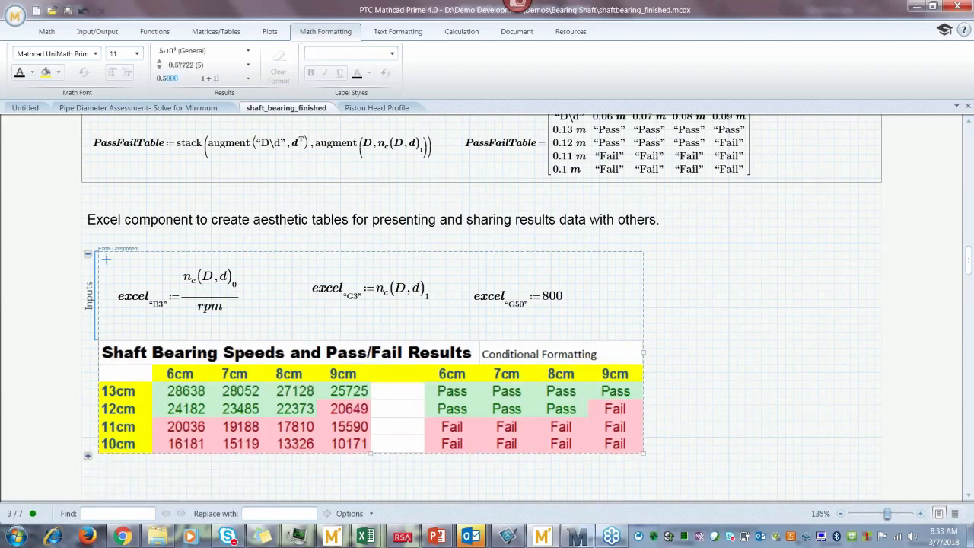
left_click(88, 256)
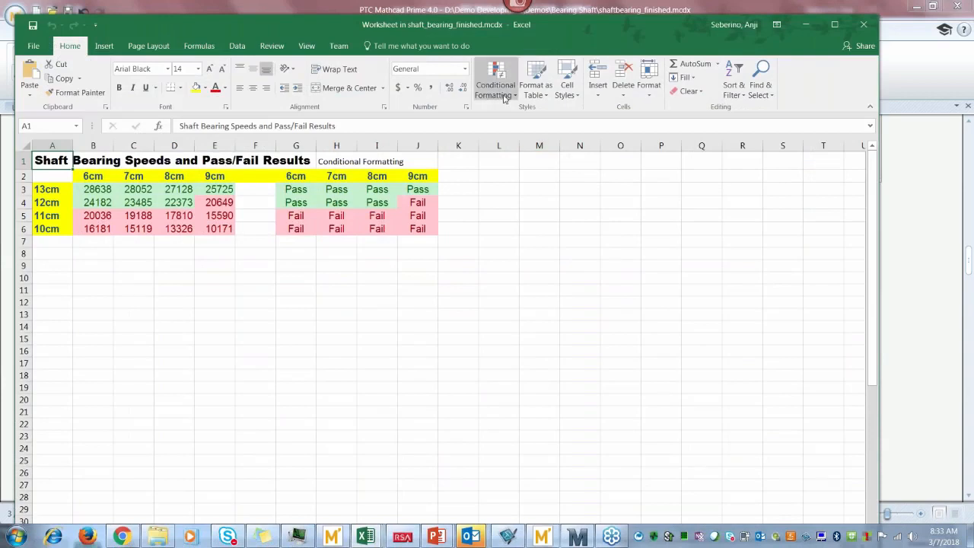
Step: Review the highlight-cells options for conditional formatting in the component's embedded worksheet and close that worksheet unchanged
left_click(497, 87)
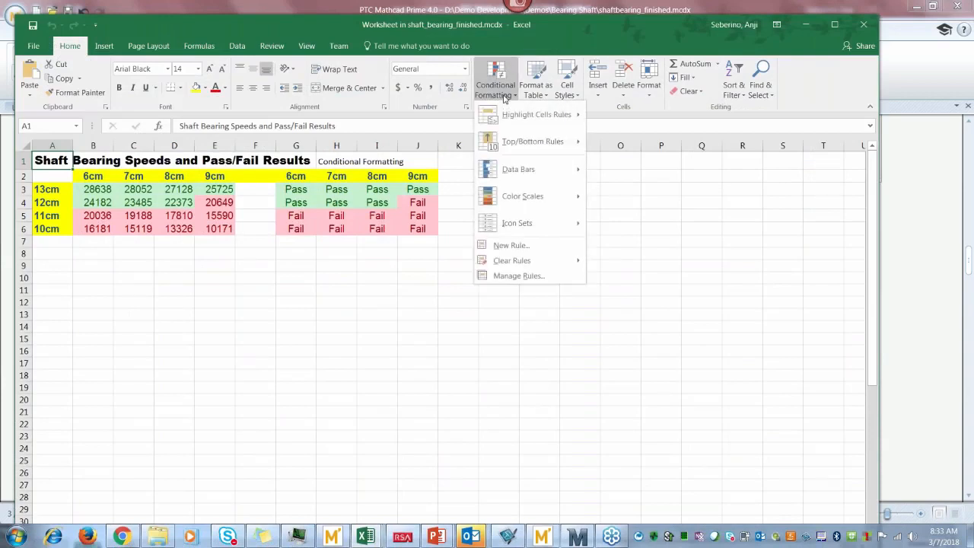
mouse_move(516, 118)
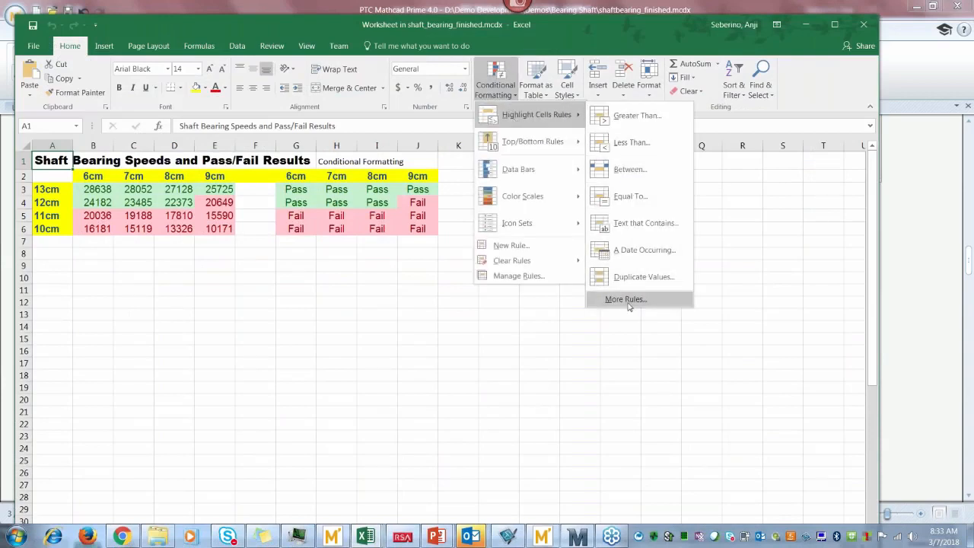
left_click(398, 29)
left_click_drag(398, 29, 261, 73)
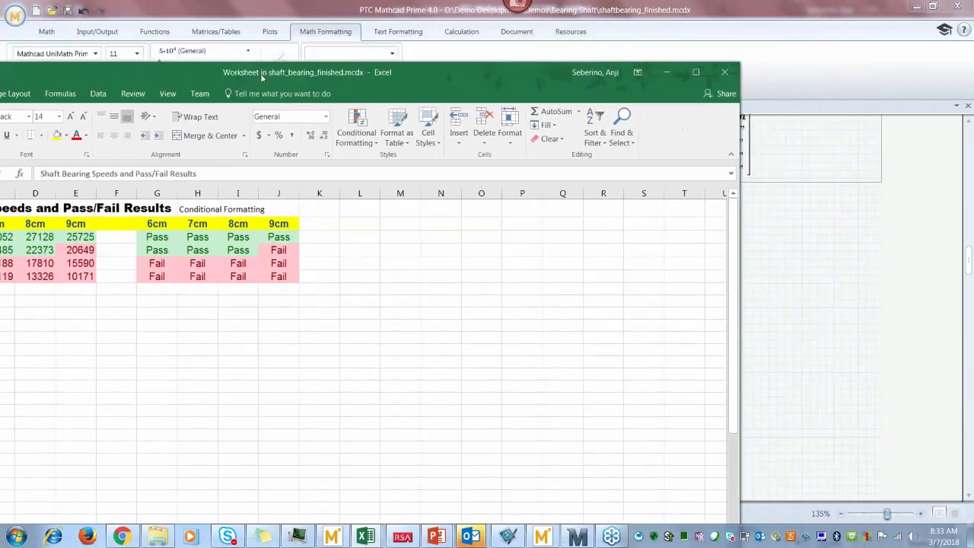
left_click(721, 76)
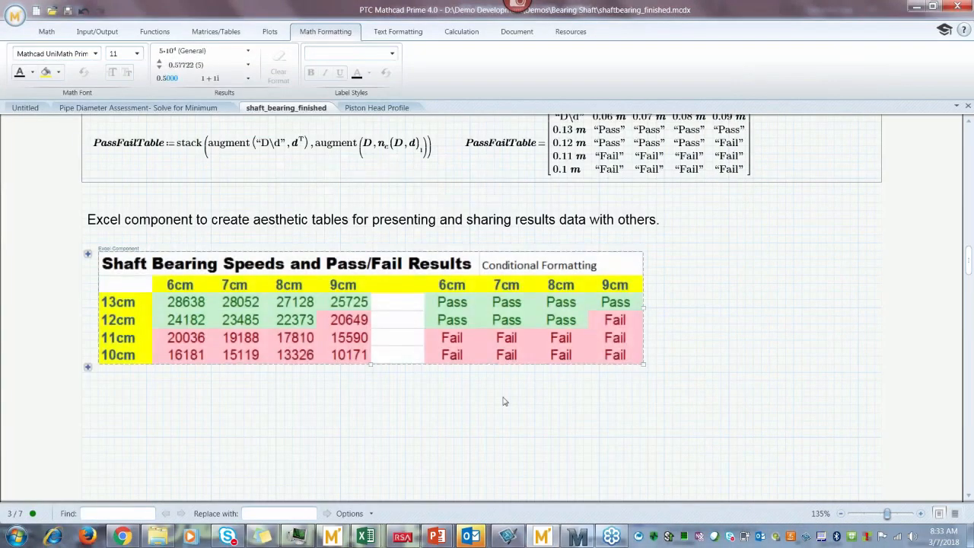
left_click(503, 398)
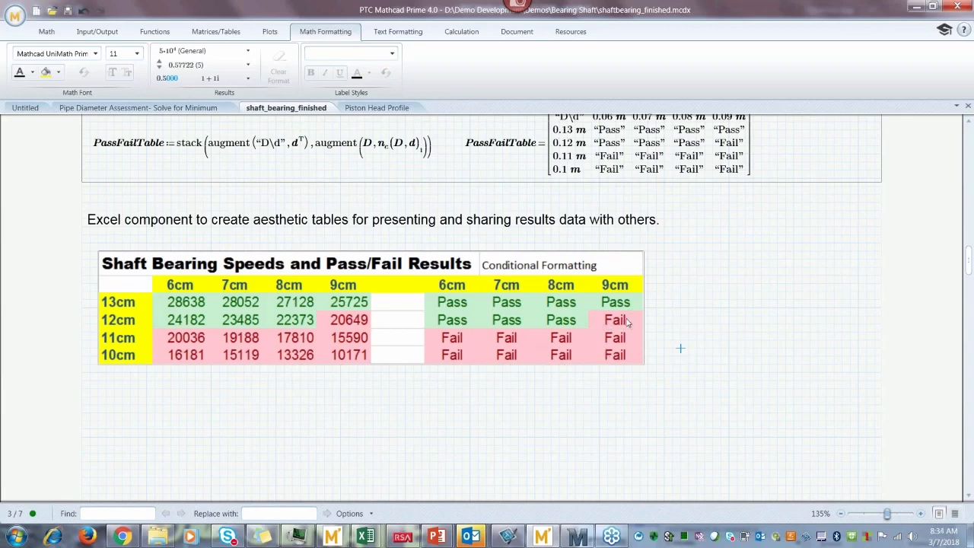
Step: Change the first two outer diameters D in the spec table on page 2 to 23 and 22 cm
scroll(628, 323, "up", 5)
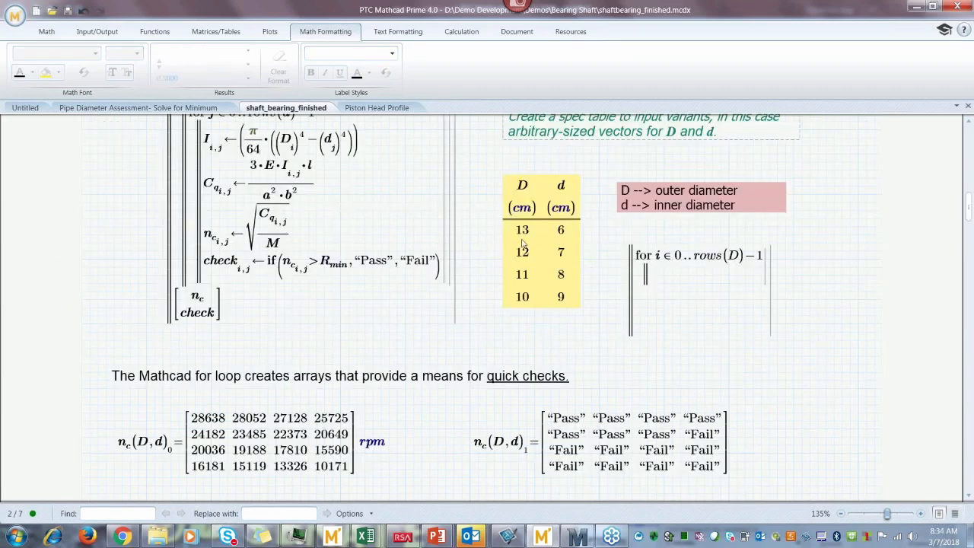
left_click(522, 242)
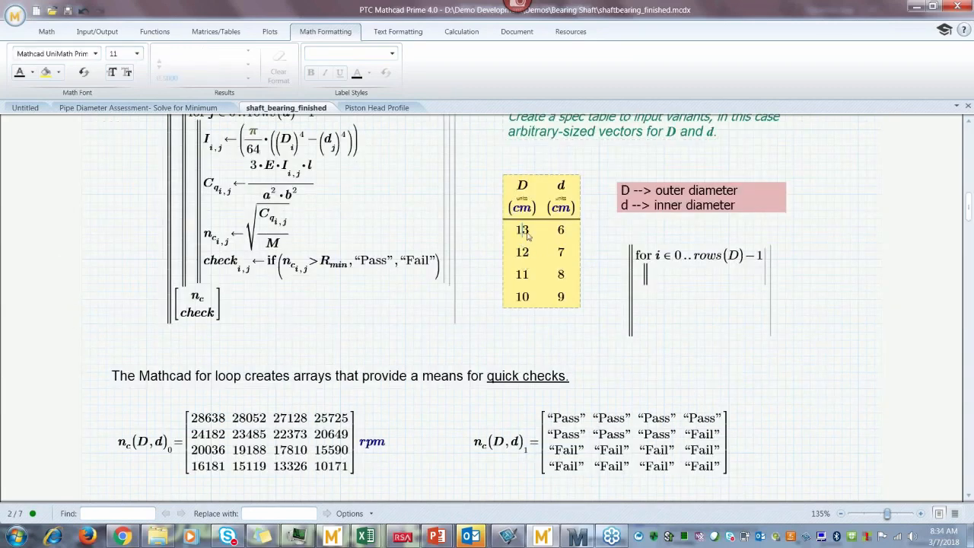
key("BackSpace")
type("2")
left_click(522, 252)
key("BackSpace")
type("2")
left_click(576, 332)
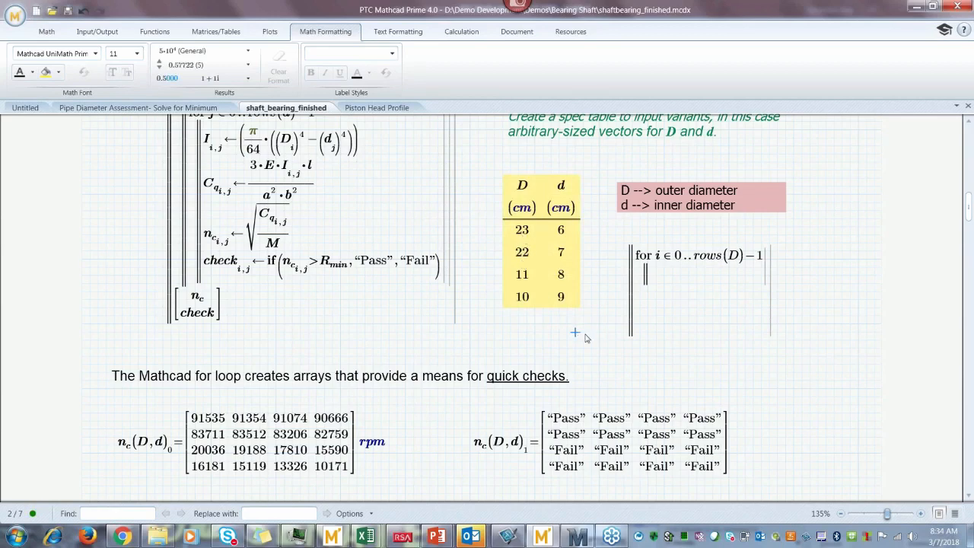
Step: Check the Excel component's updated results on page 3, inspect the diameter header cells in its embedded worksheet and close it
scroll(586, 337, "down", 15)
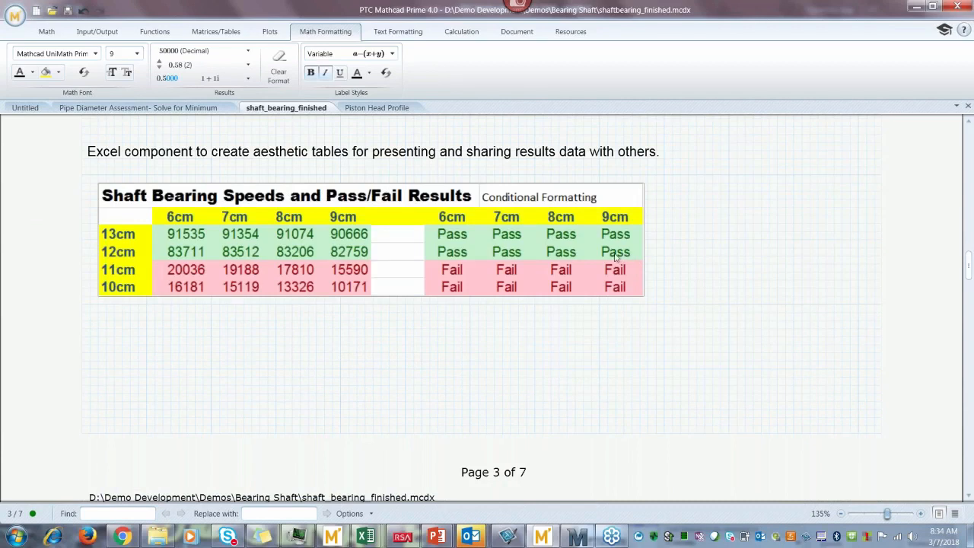
double_click(100, 187)
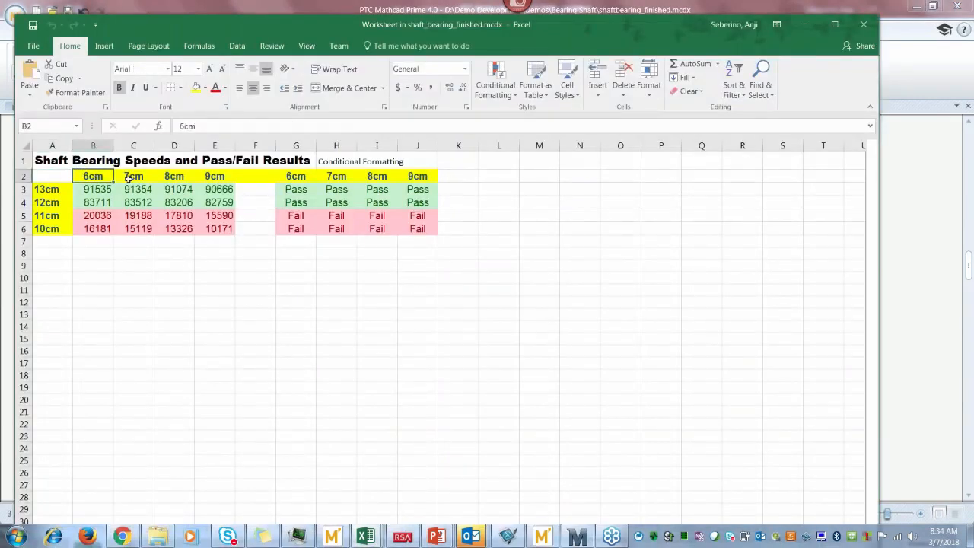
left_click(127, 178)
left_click(163, 178)
left_click(207, 178)
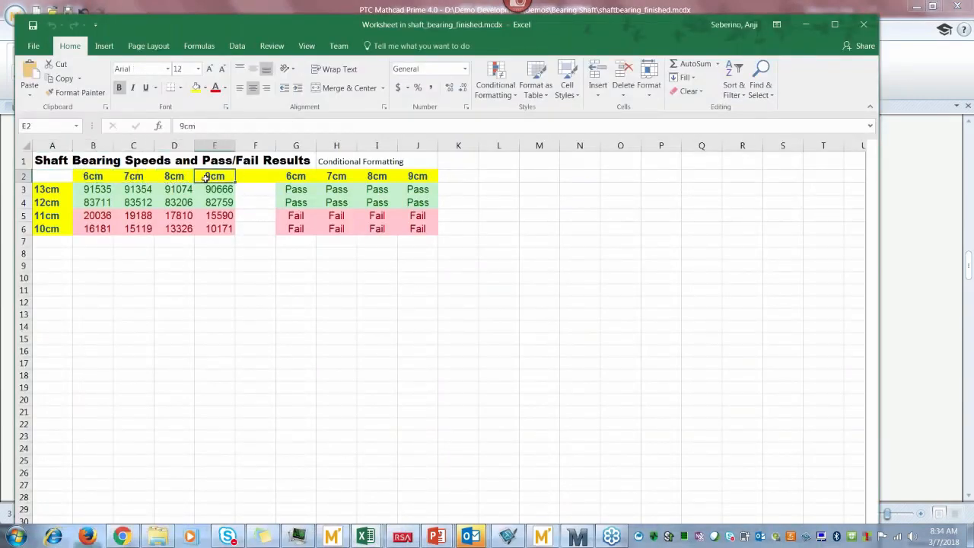
left_click(61, 189)
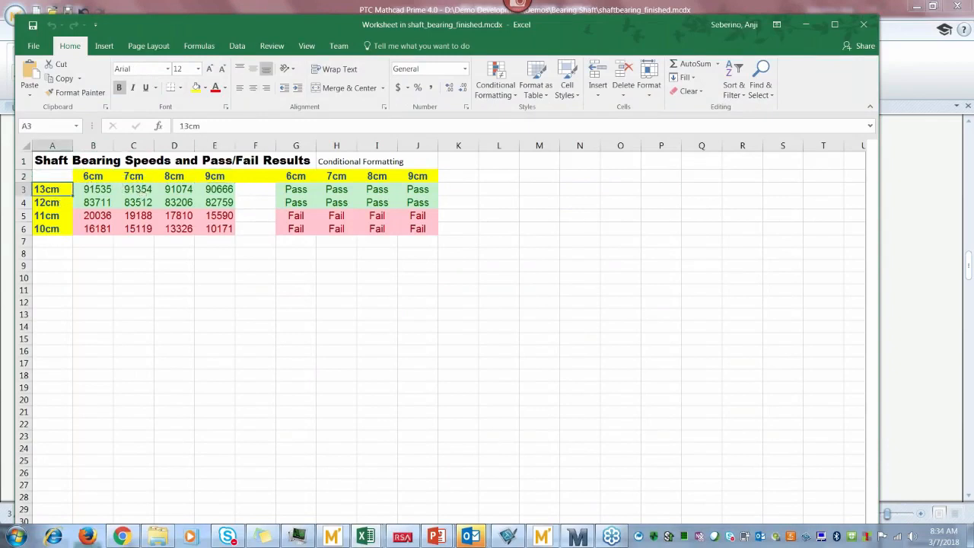
left_click_drag(667, 29, 603, 41)
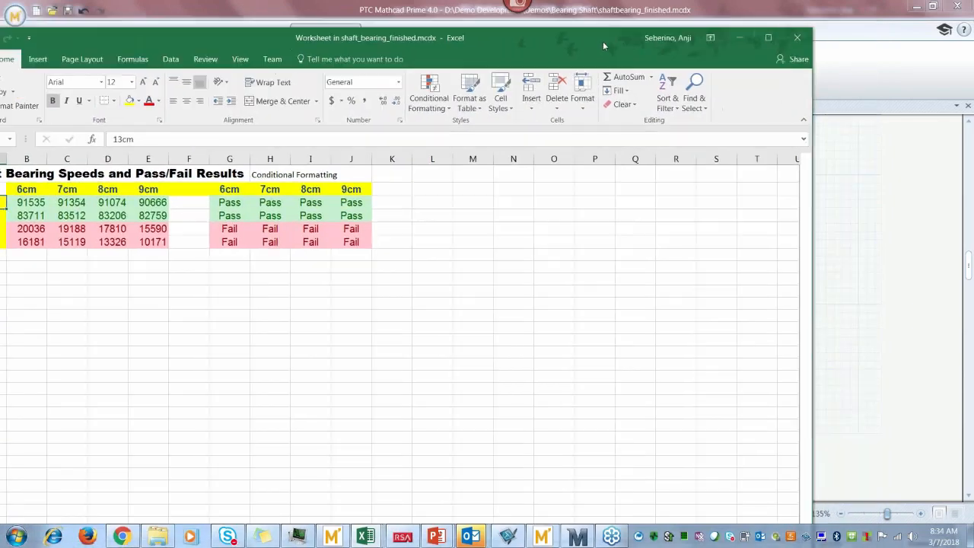
left_click(805, 39)
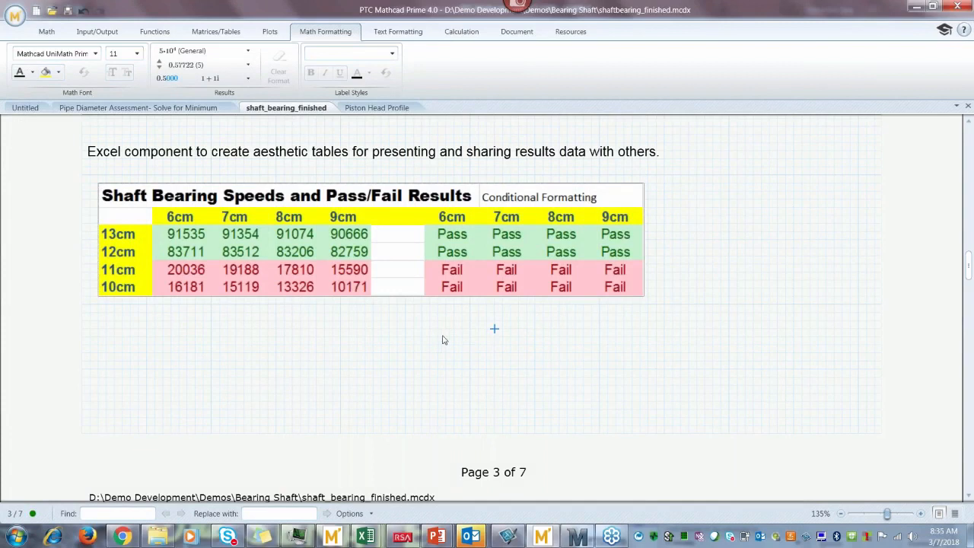
Step: Switch to the Untitled worksheet and enter the expression a+b+c+d+e below the list of new Prime 4.0 capabilities
left_click(520, 346)
left_click(26, 108)
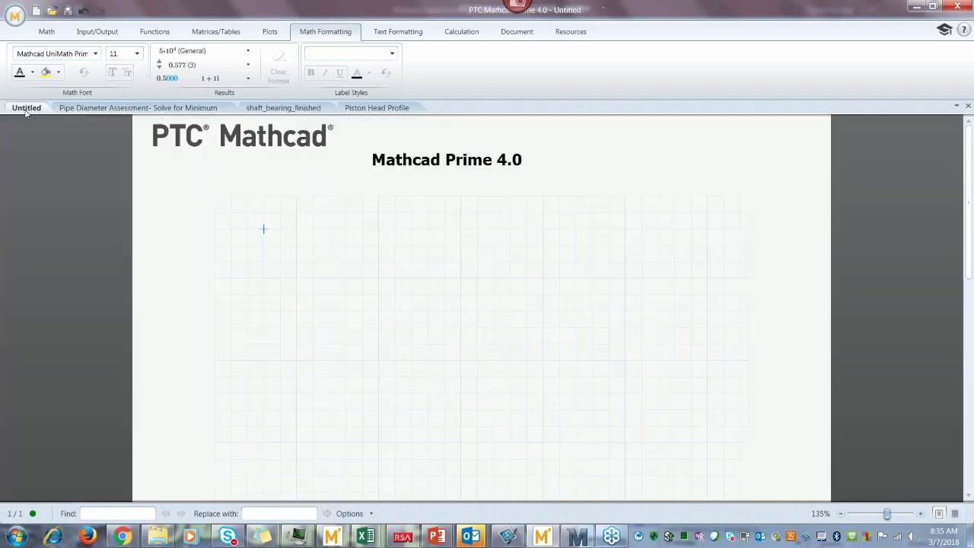
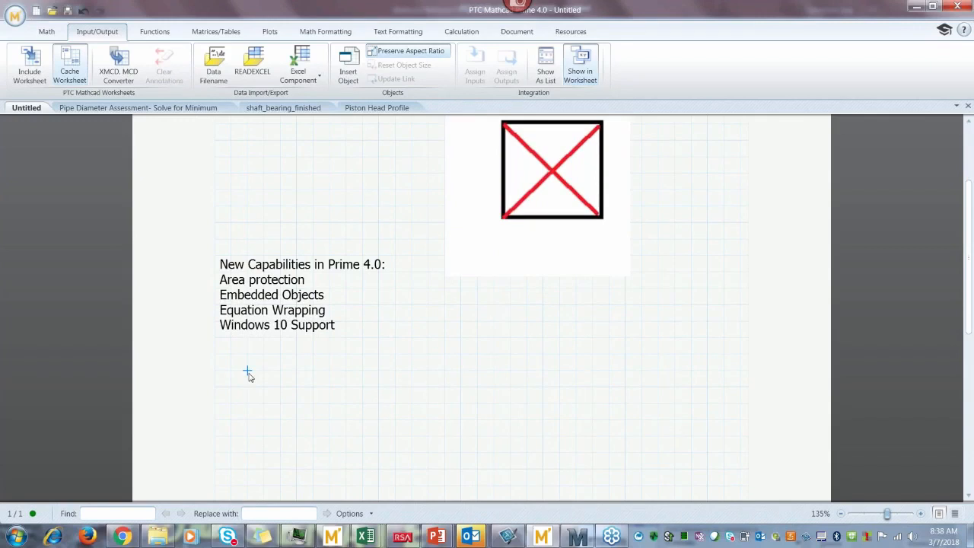
type("a+")
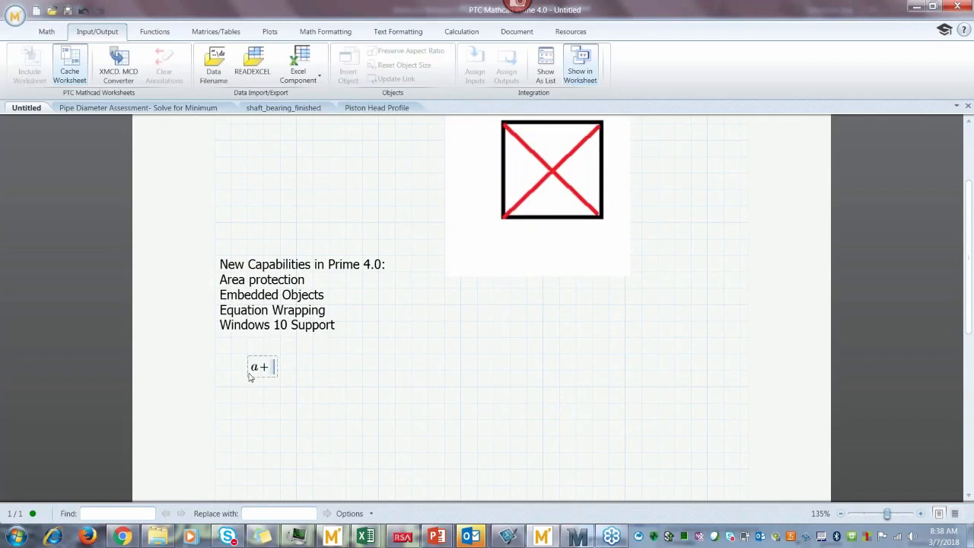
type("b+c+d+e")
Step: Enlarge the math font of the expression a+b+c+d+e to size 29
left_click(330, 31)
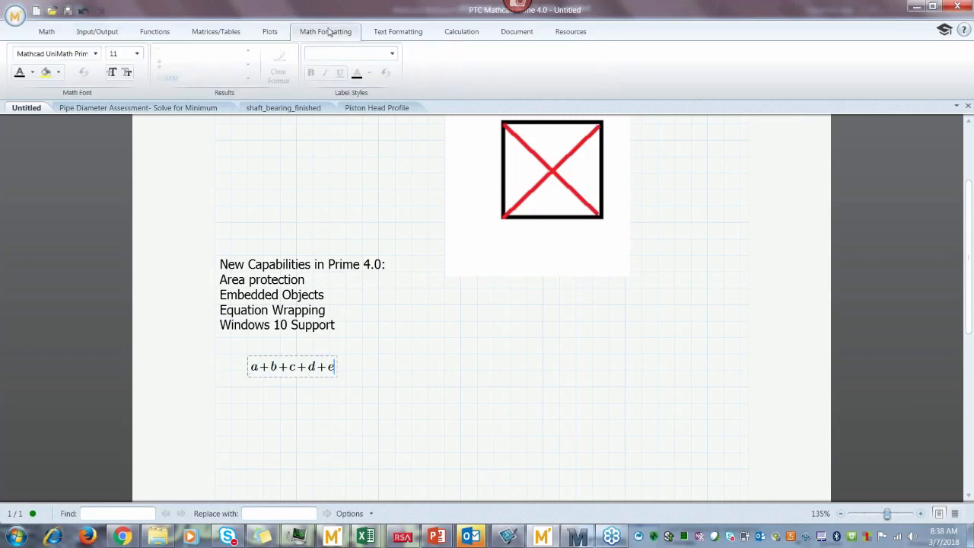
left_click(114, 72)
left_click(114, 72)
left_click(115, 72)
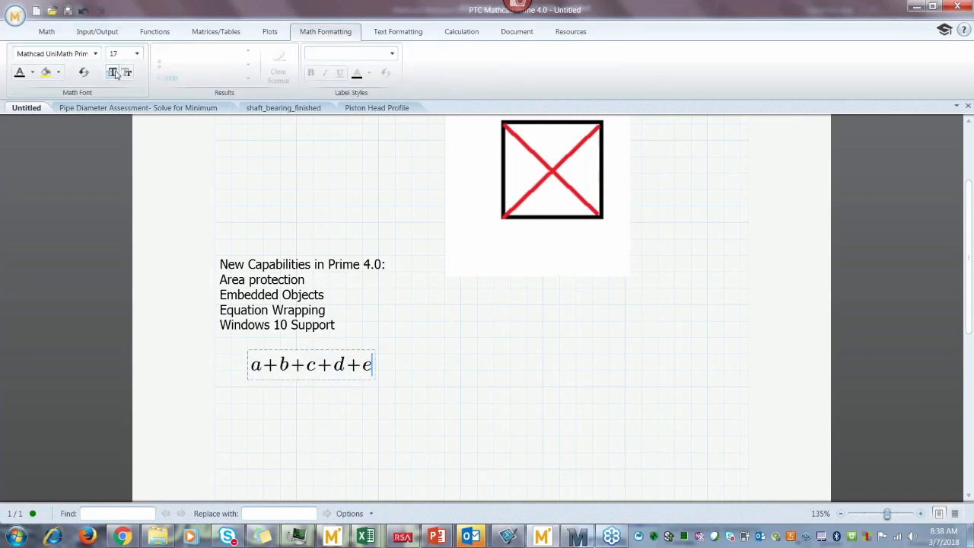
left_click(114, 72)
left_click(114, 72)
left_click(114, 72)
left_click(114, 72)
left_click(114, 72)
left_click(114, 72)
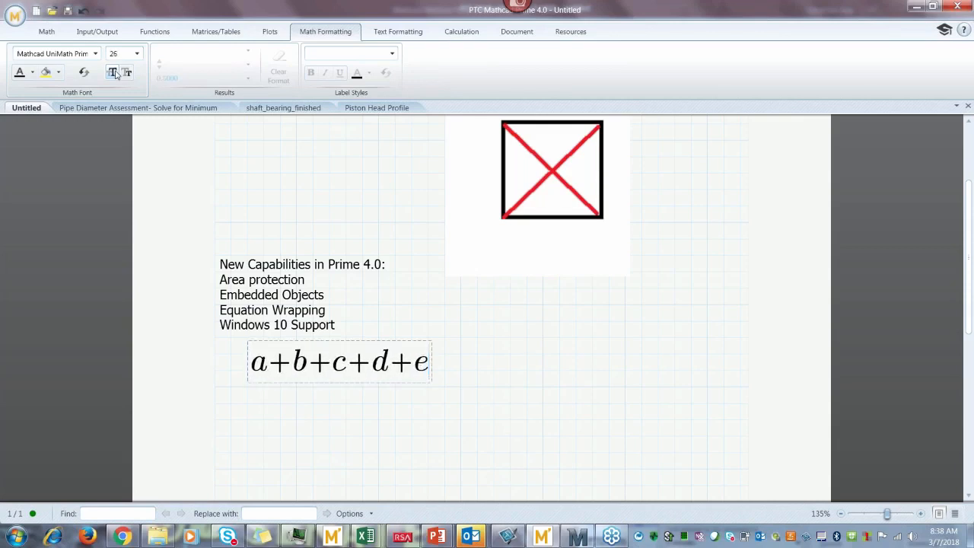
left_click(114, 72)
left_click(114, 73)
left_click(114, 72)
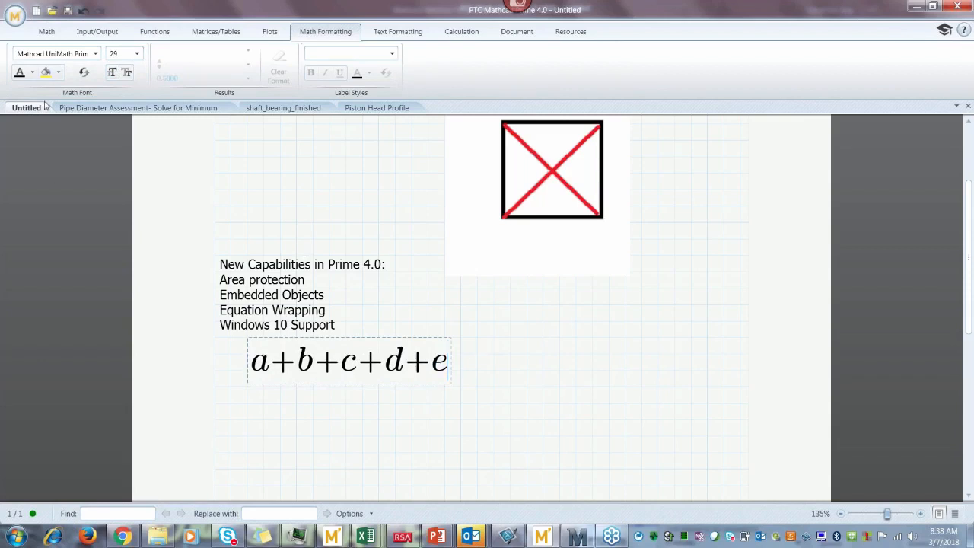
Step: Review the Equation Break operators available for wrapping the expression
left_click(49, 38)
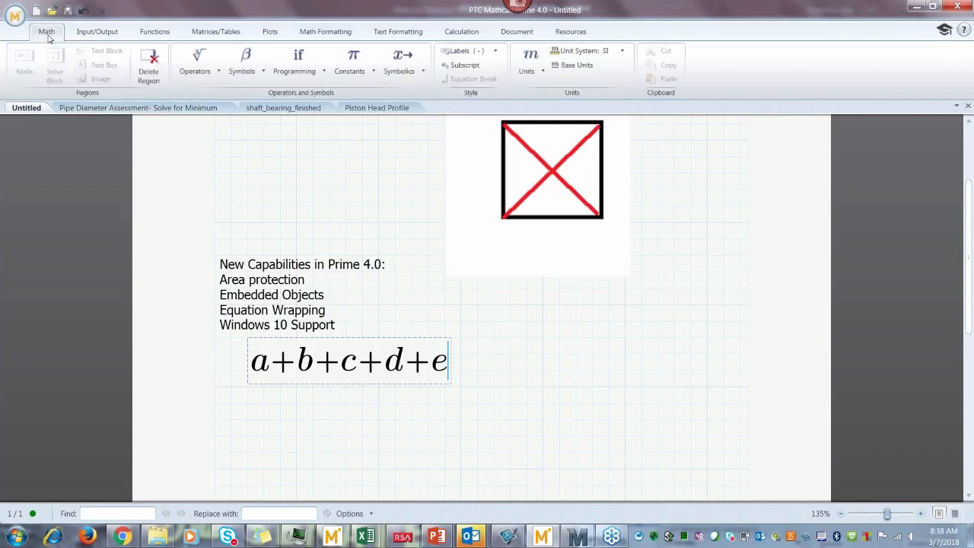
left_click(210, 71)
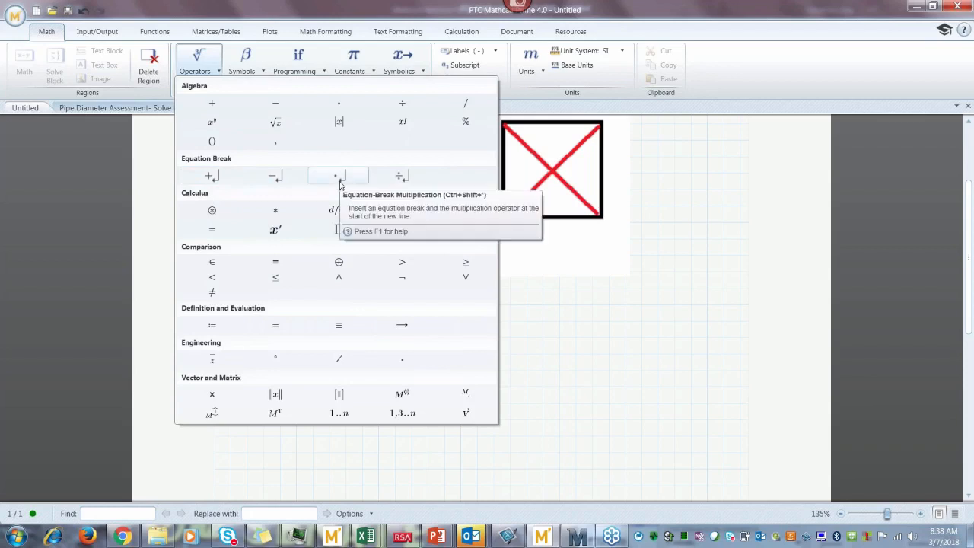
left_click(543, 259)
Step: Insert an addition equation break before d and delete the leftover plus sign and empty placeholder after c
left_click(384, 365)
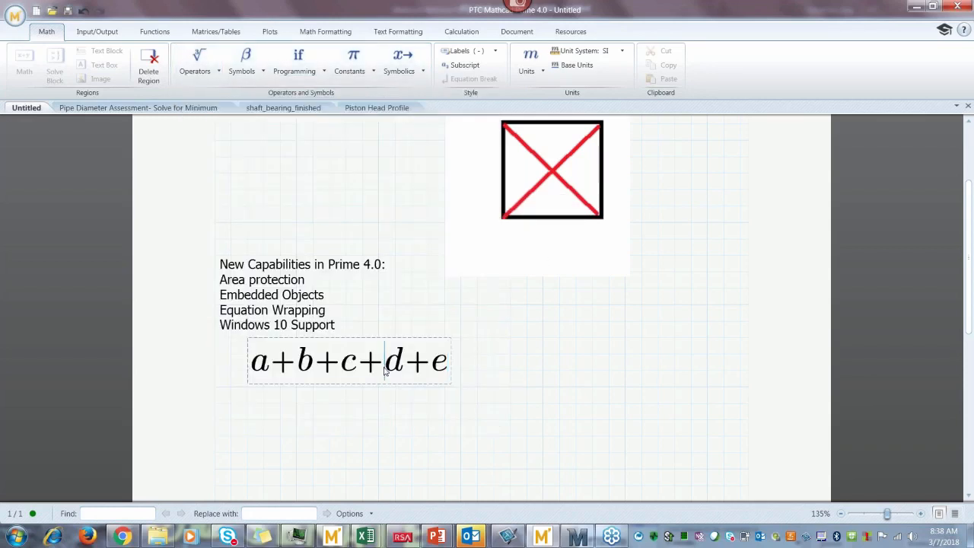
left_click(203, 69)
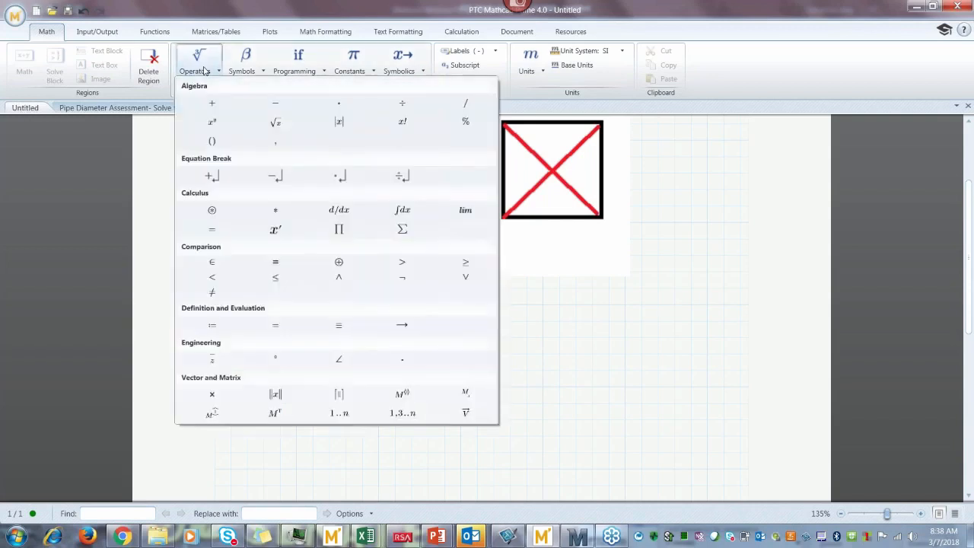
left_click(213, 178)
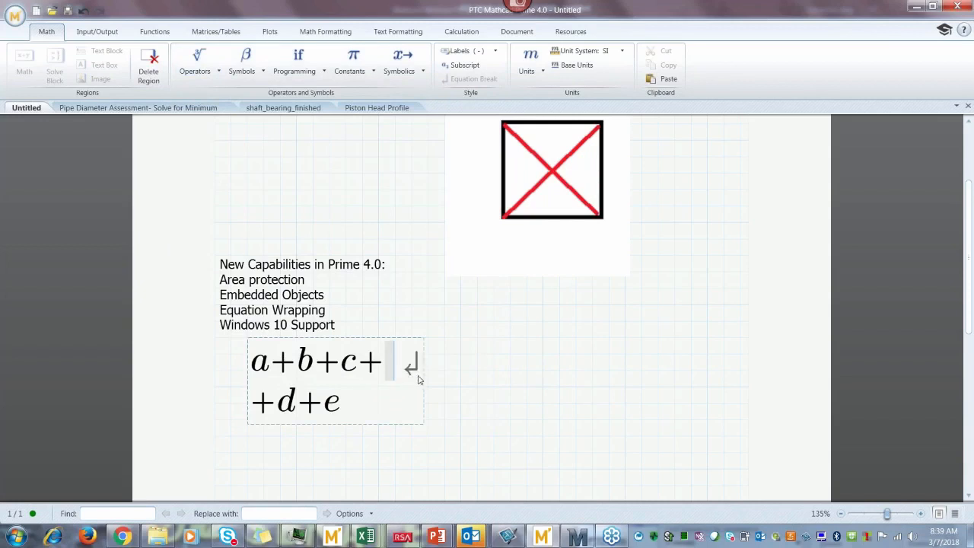
left_click(477, 390)
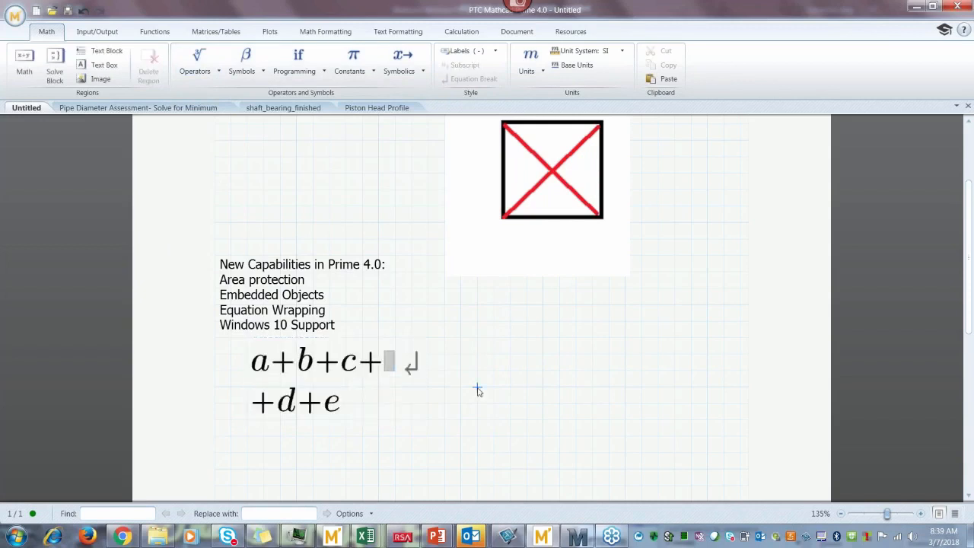
left_click(392, 370)
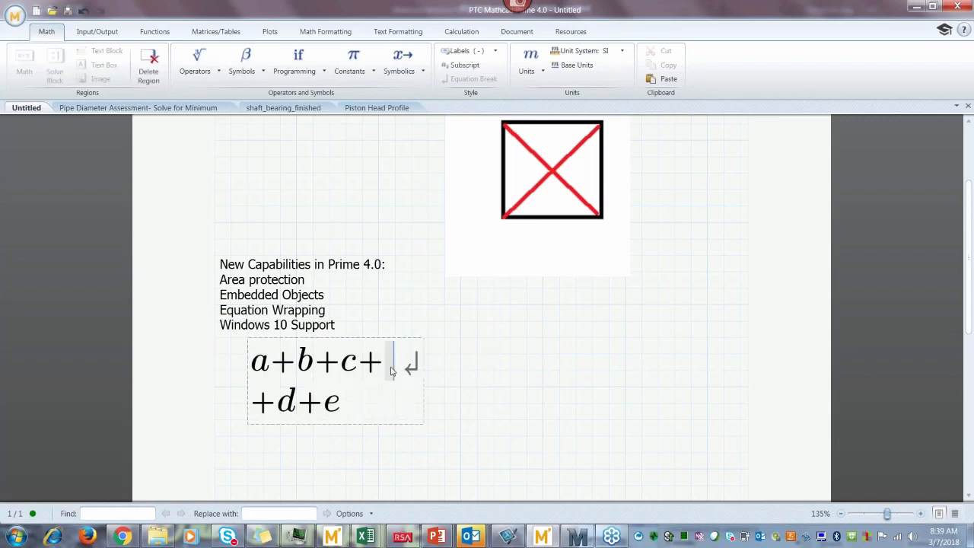
key("BackSpace")
left_click(435, 390)
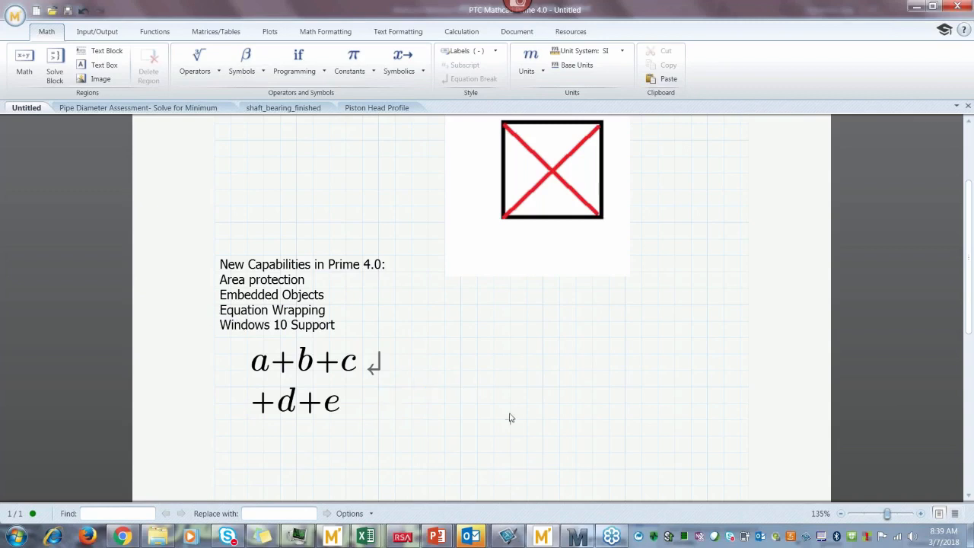
Step: Add the underlined text heading "Working with Excel" below the wrapped equation
key("Down")
key("Down")
key("Down")
key("Down")
key("Down")
key("Down")
key("Down")
key("Down")
key("Down")
key("Down")
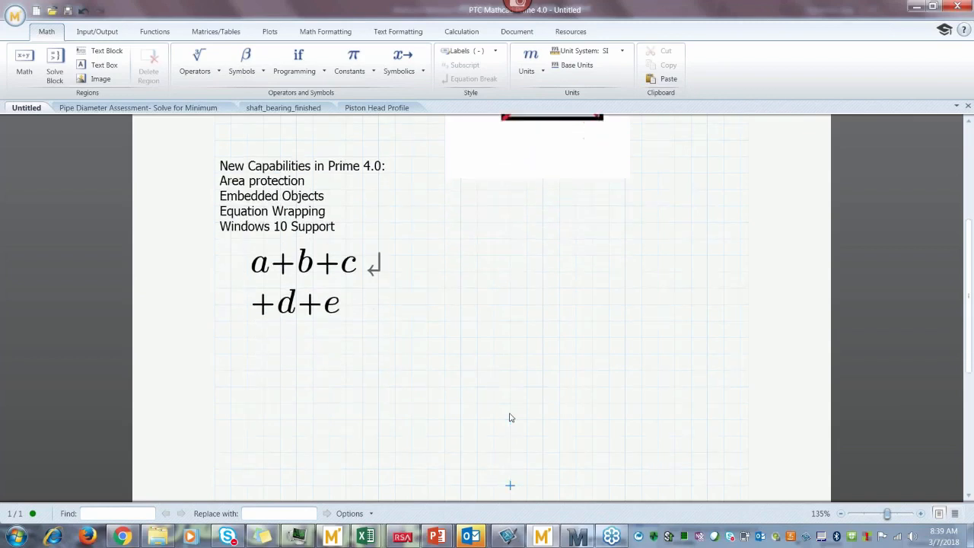
key("Down")
key("Down")
key("Down")
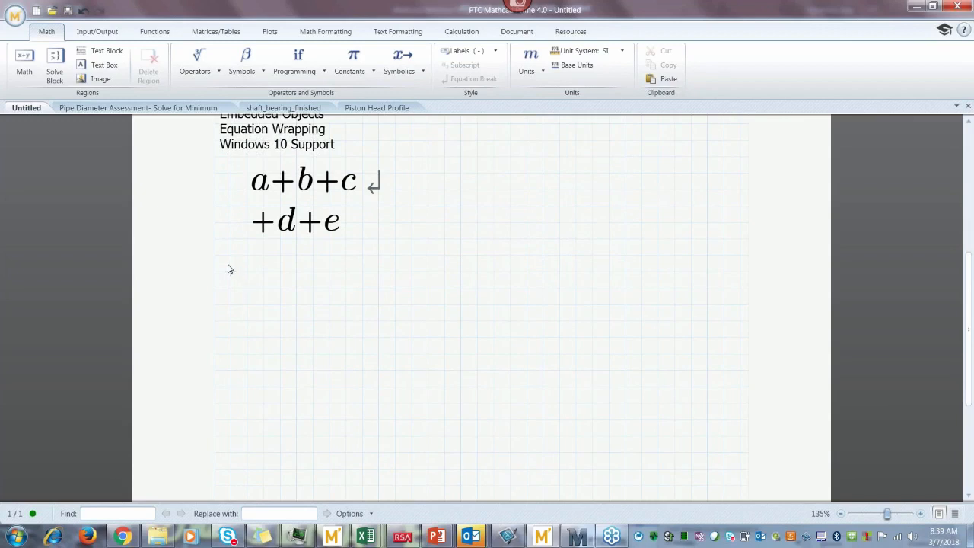
left_click(230, 270)
key("ctrl+t")
type("Wok")
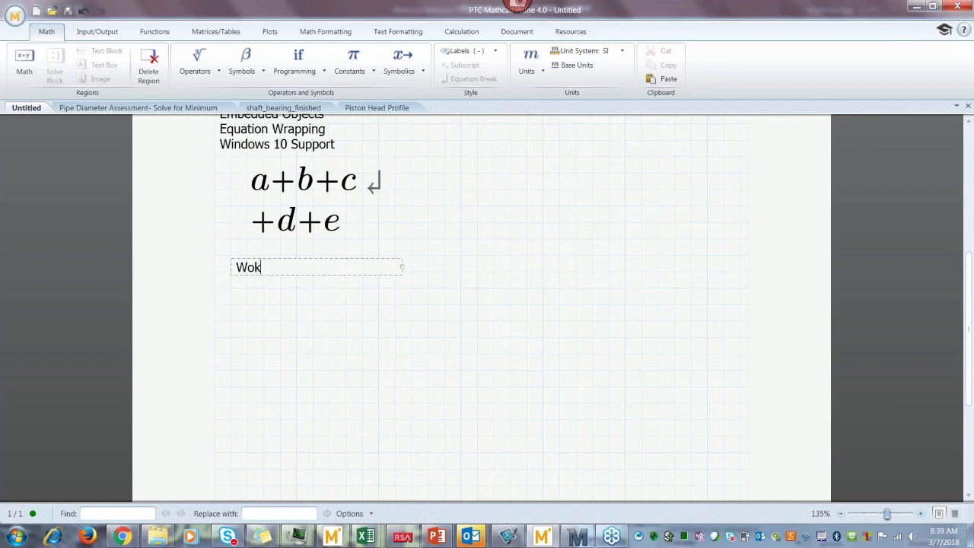
key("BackSpace")
type("rking with Exe")
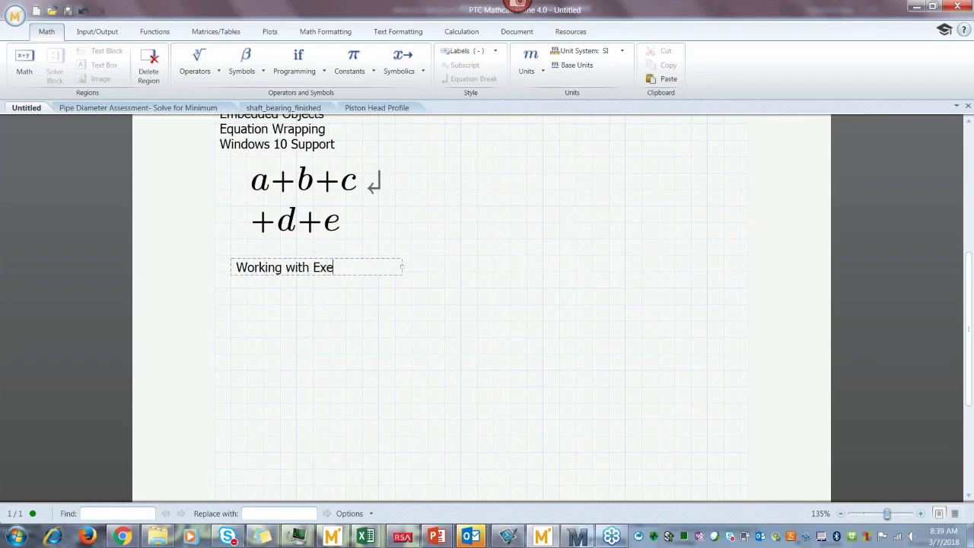
key("BackSpace")
type("cel")
key("ctrl+a")
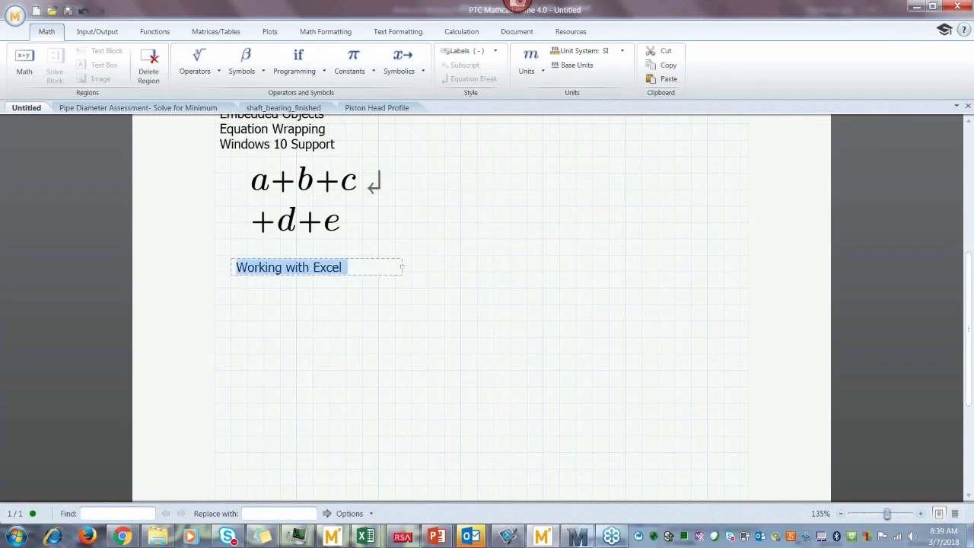
key("ctrl+u")
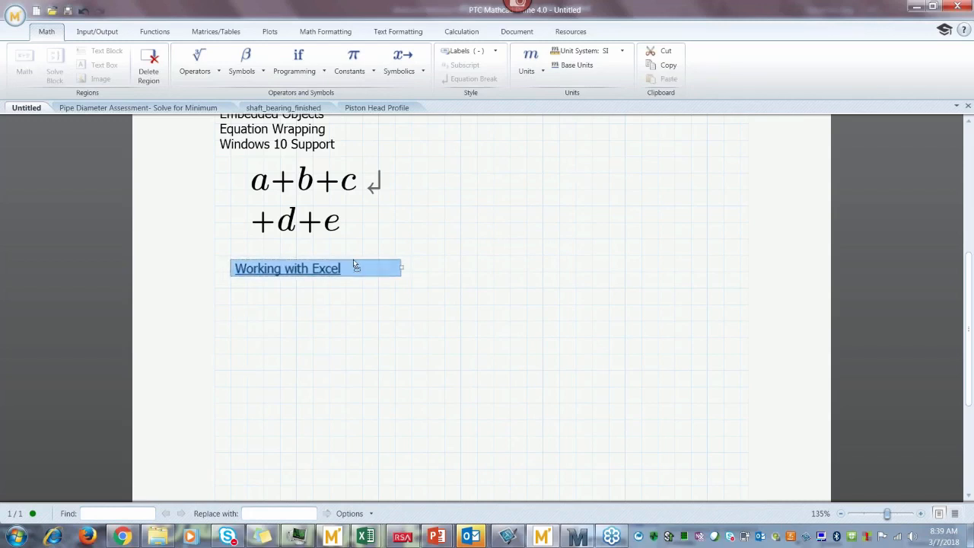
left_click(343, 319)
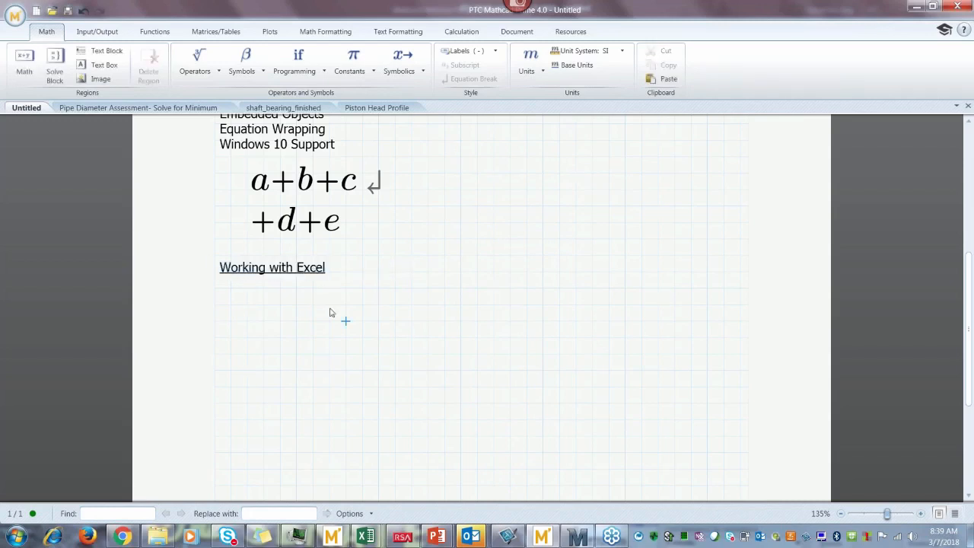
Step: Insert a READEXCEL function below the heading that reads Sheet1!A1:C10 from tva.xlsx in D:\A Folder
left_click(106, 34)
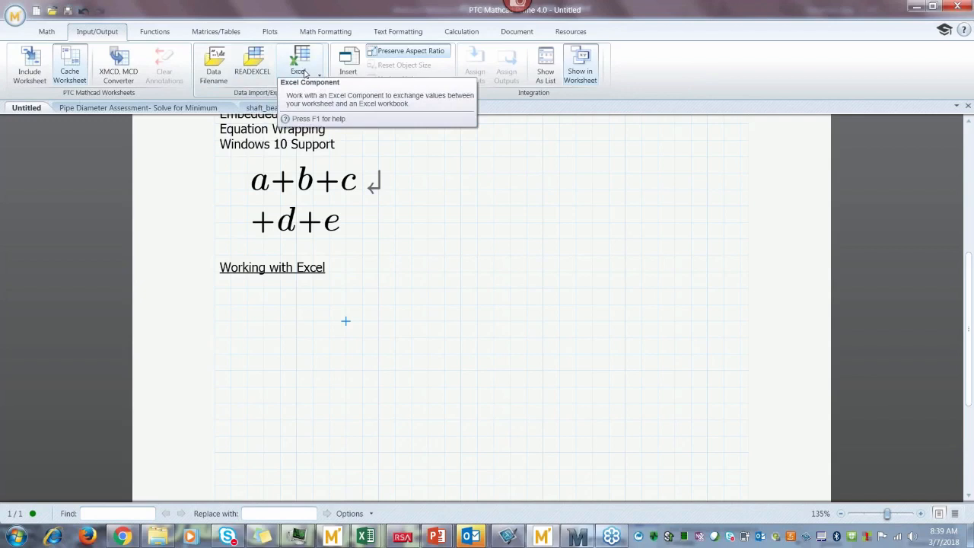
left_click(258, 73)
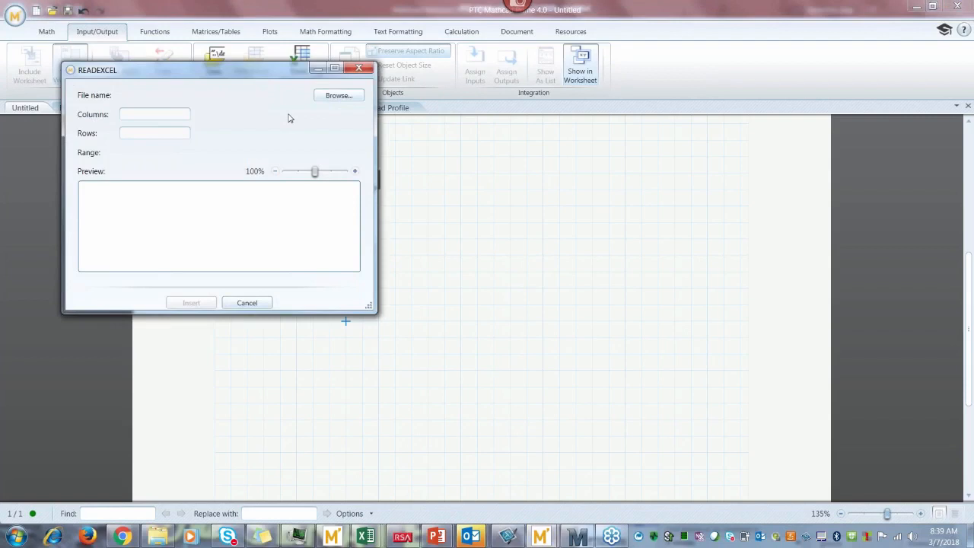
left_click(331, 97)
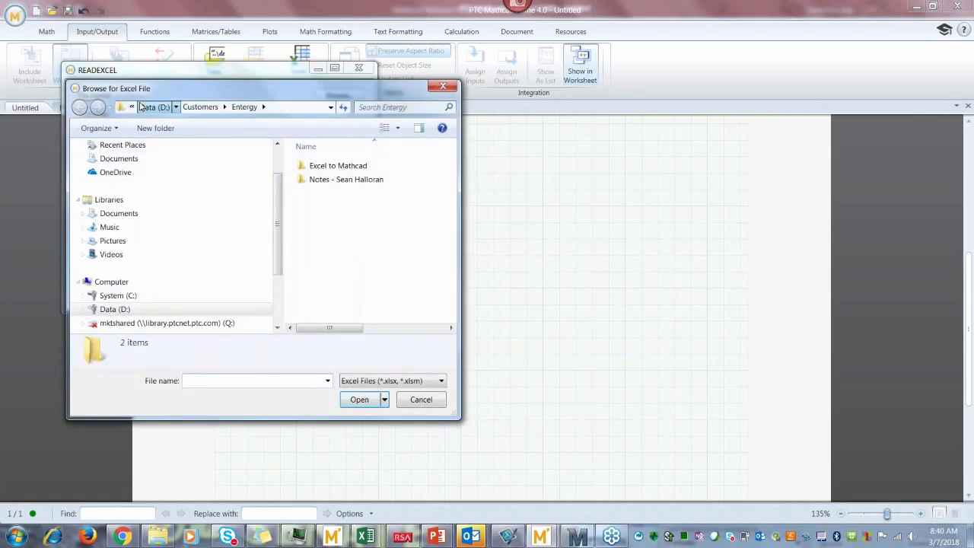
left_click(140, 107)
scroll(323, 167, "up", 15)
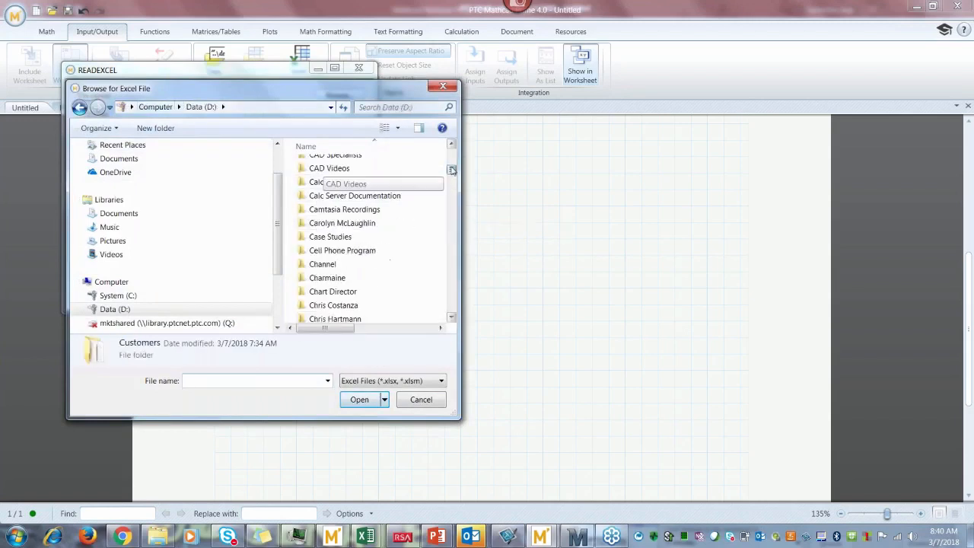
double_click(324, 179)
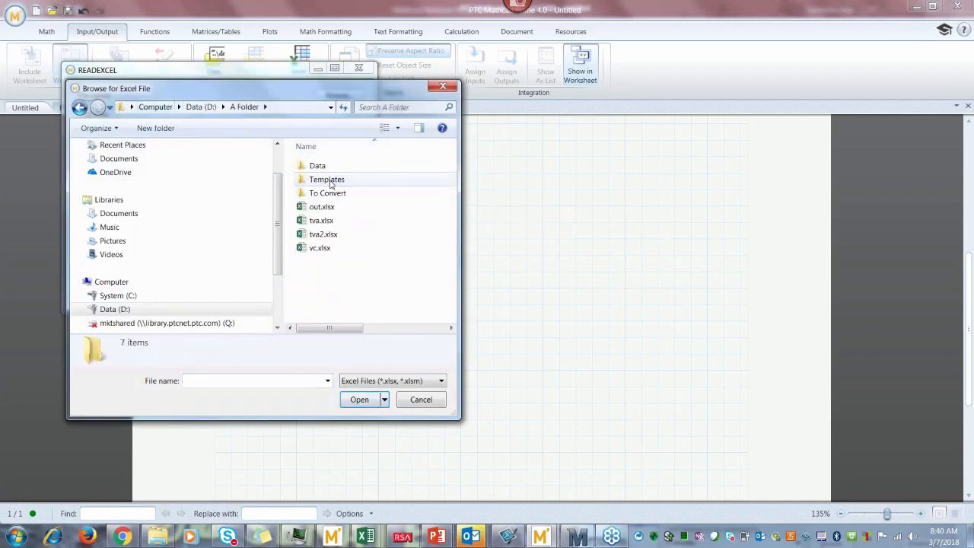
left_click(318, 220)
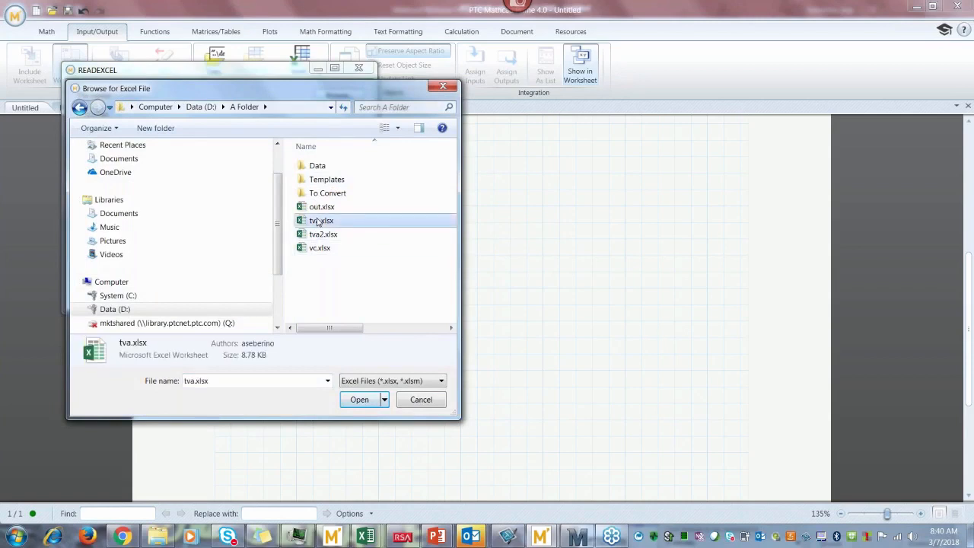
left_click(369, 404)
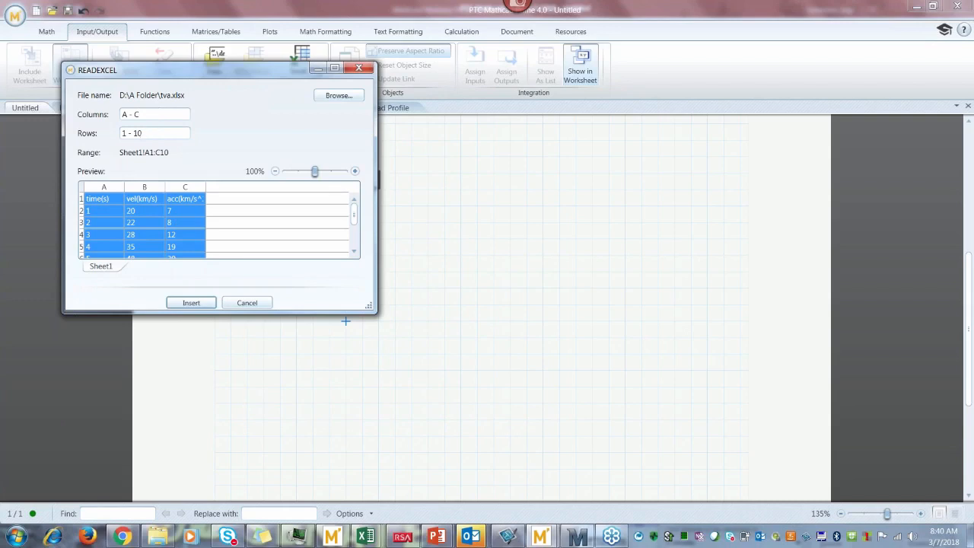
left_click(191, 303)
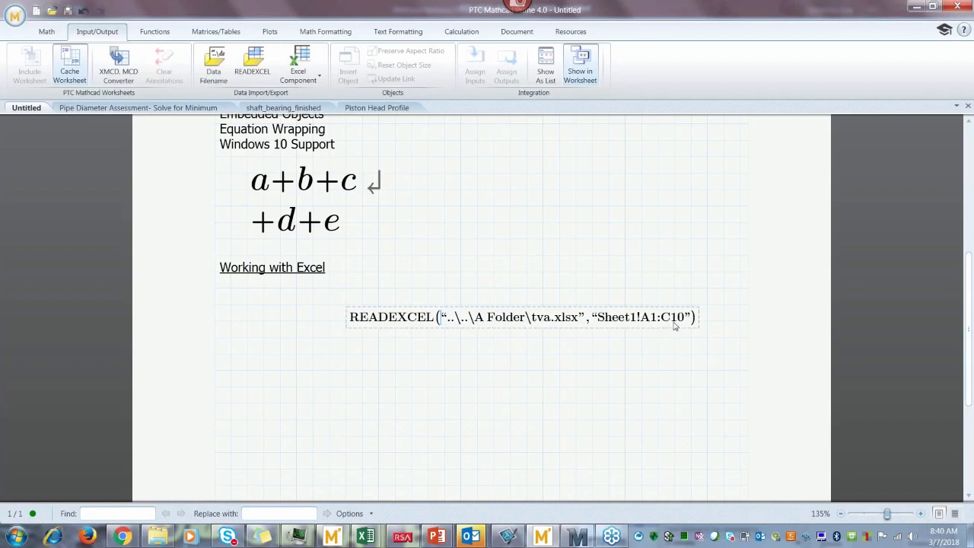
Step: Assign the READEXCEL function to the variable myData and select its region, placing it directly under the Working with Excel heading
left_click(349, 320)
type(":myData:=")
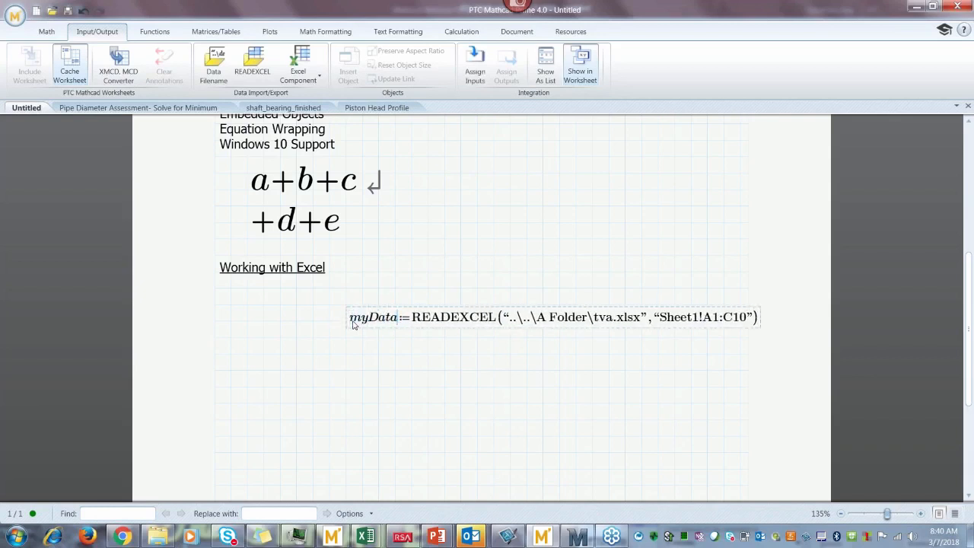
key("Return")
left_click_drag(449, 357, 329, 299)
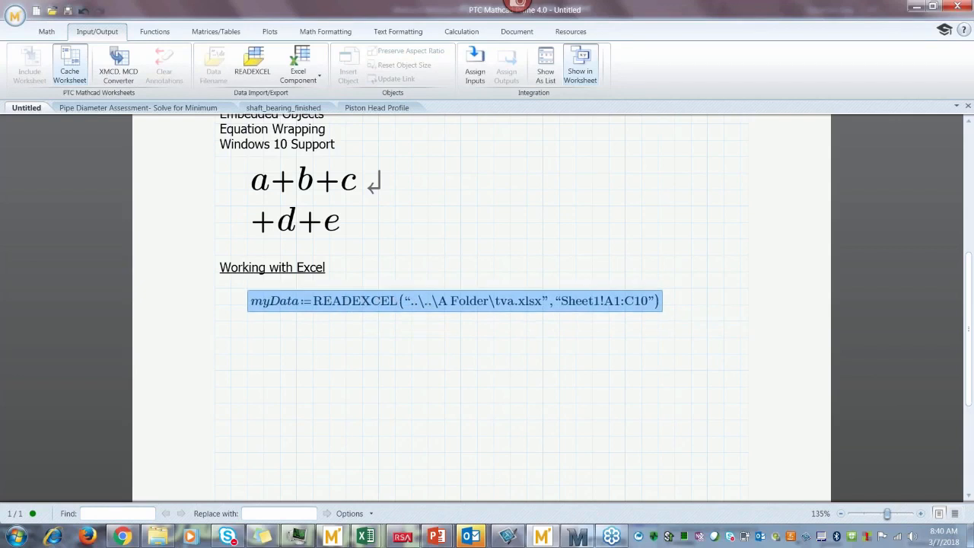
Step: Evaluate myData to display its matrix and place the result directly below the READEXCEL definition
left_click(248, 385)
type("myData")
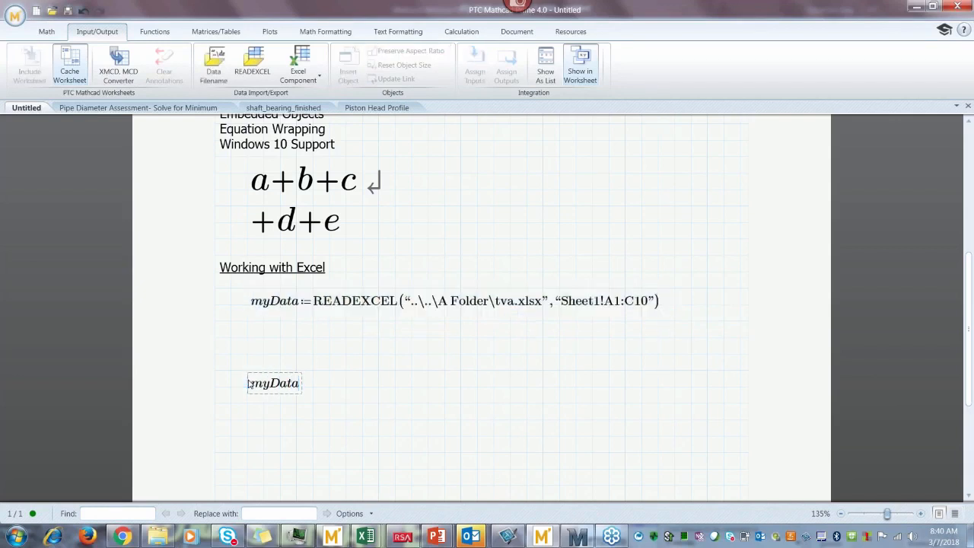
type("=")
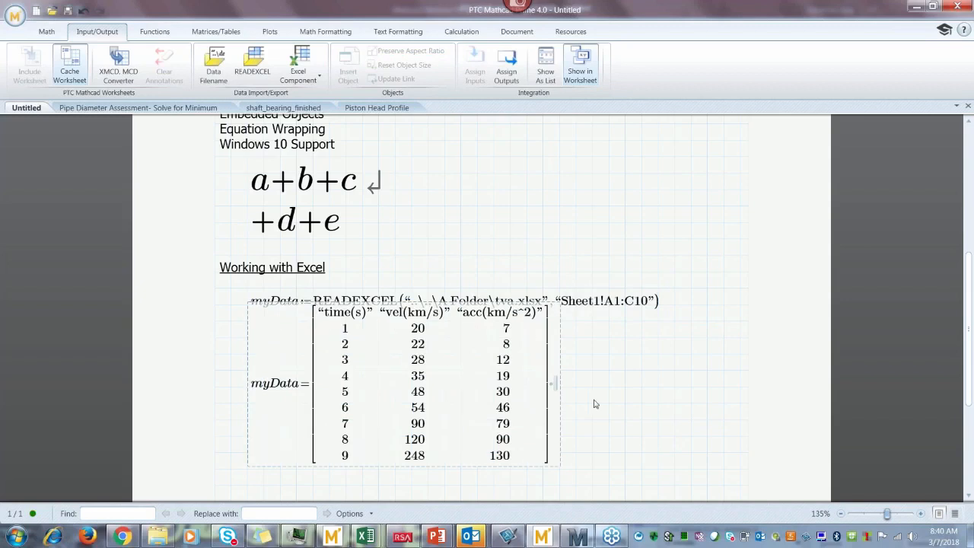
left_click_drag(600, 404, 480, 404)
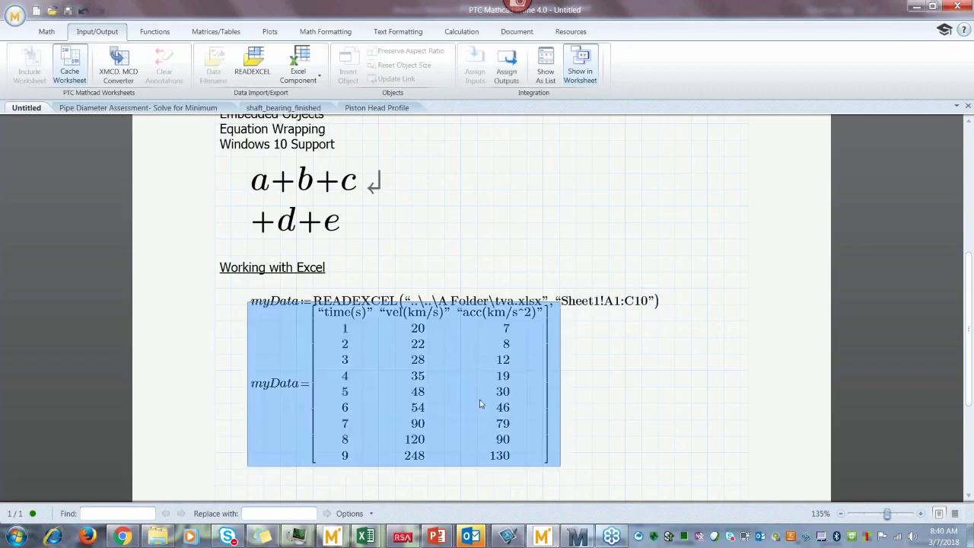
Step: Add a text note reading "linked to Excel" beside the myData matrix
left_click(591, 370)
key("ctrl+t")
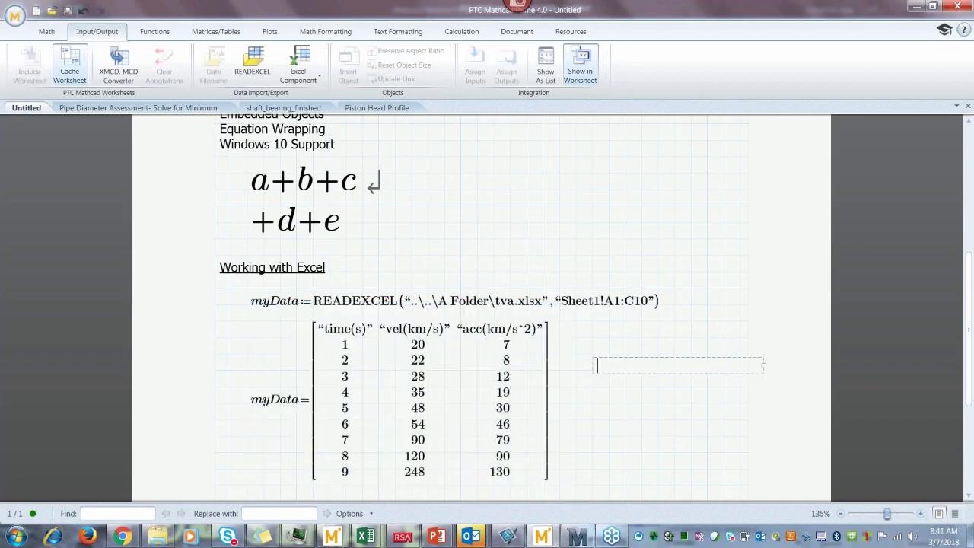
type("linked to Excel")
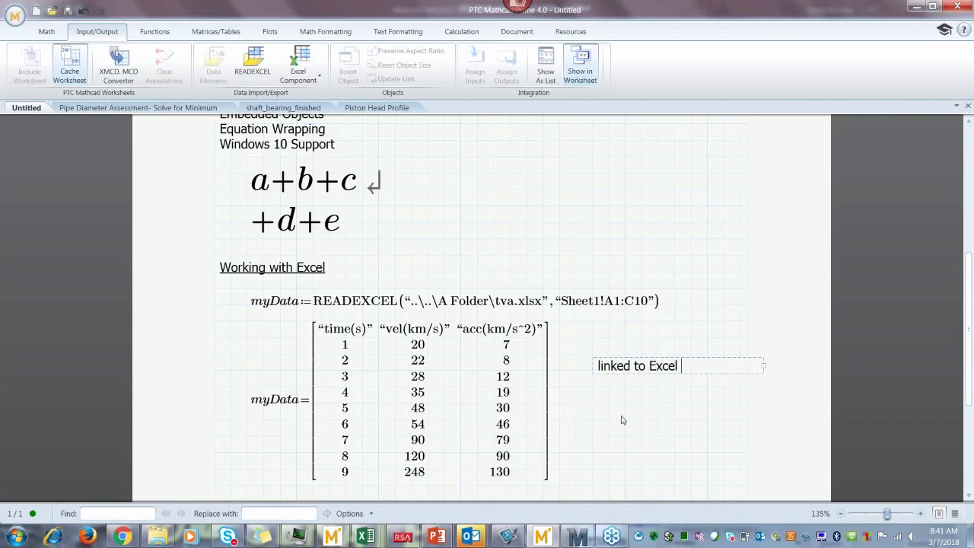
left_click(622, 420)
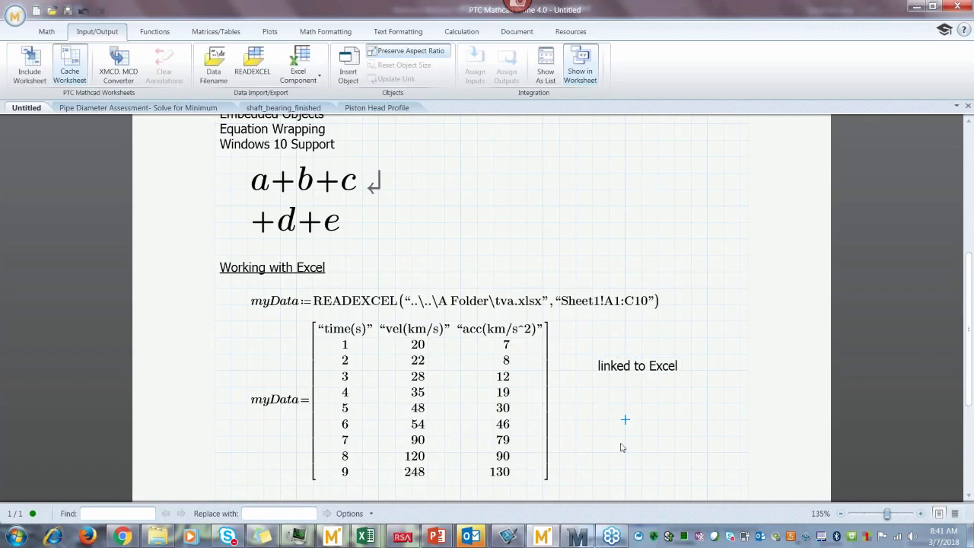
Step: Change the READEXCEL range to Sheet1!A2:C10 to leave out the header row
key("Down")
key("Down")
key("Down")
key("Down")
key("Down")
key("Down")
key("Down")
key("Down")
key("Down")
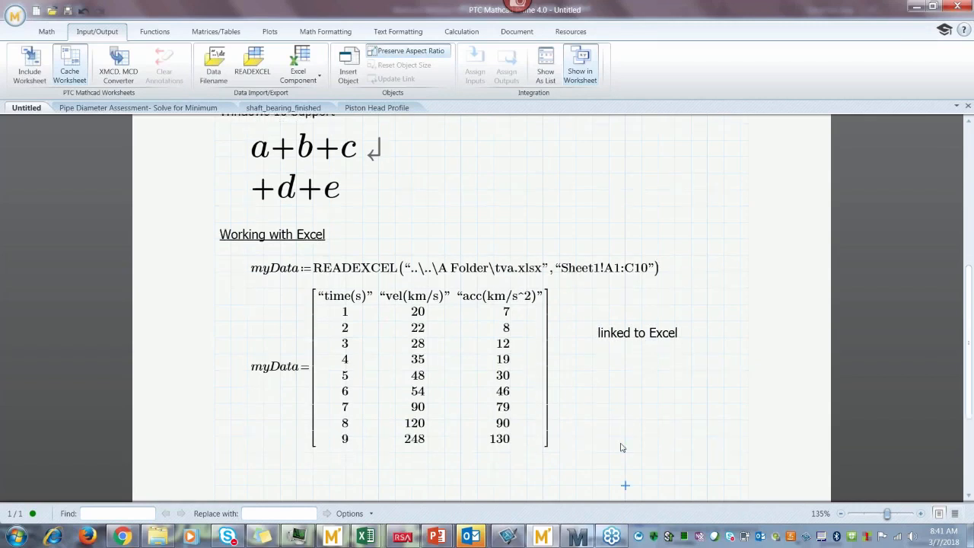
key("Down")
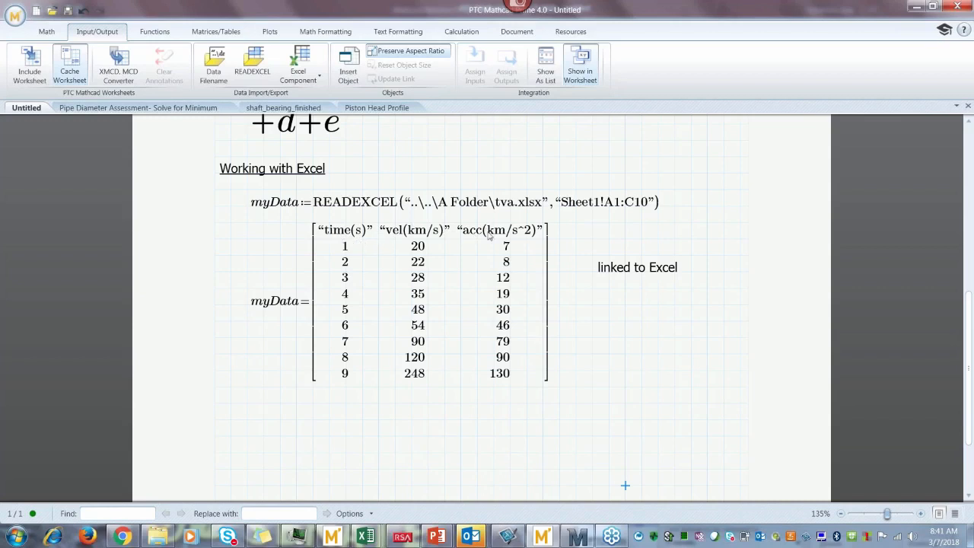
left_click(620, 202)
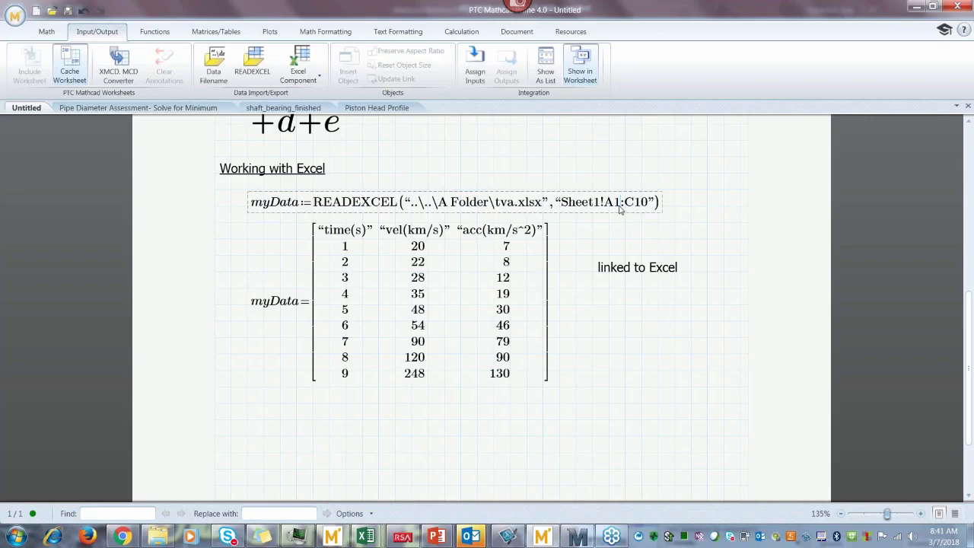
key("BackSpace")
left_click(625, 305)
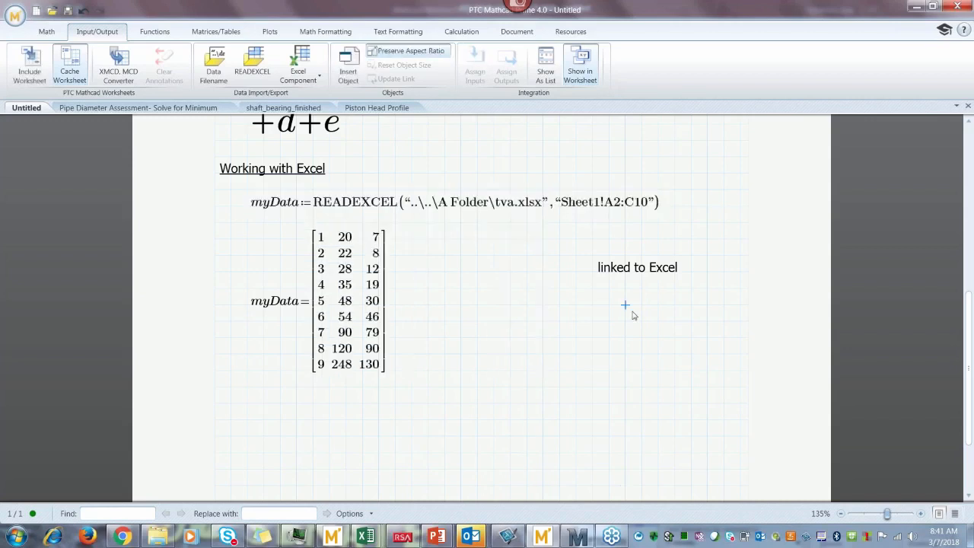
Step: Define time below the matrix as column 0 of myData multiplied by seconds, using the matrix column operator
left_click(248, 416)
type("time")
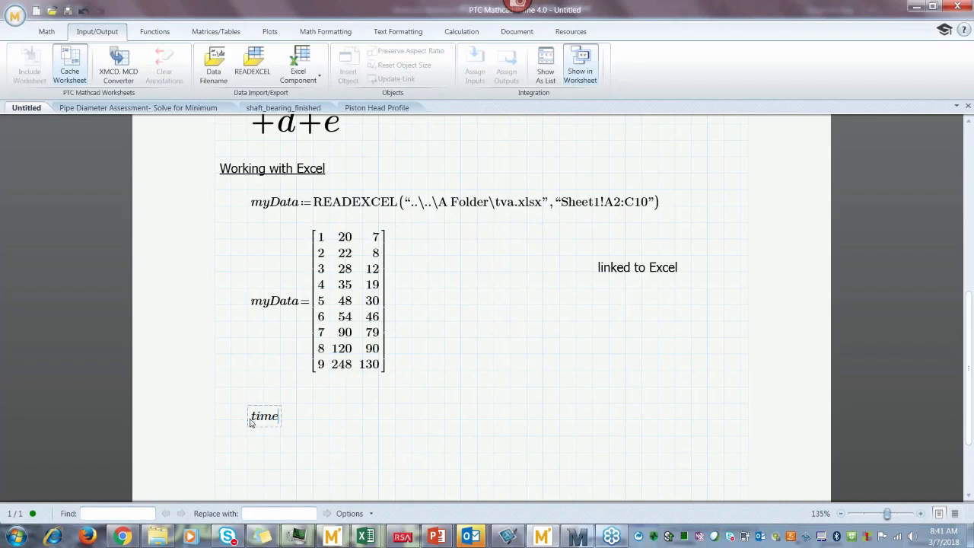
type(":=myData")
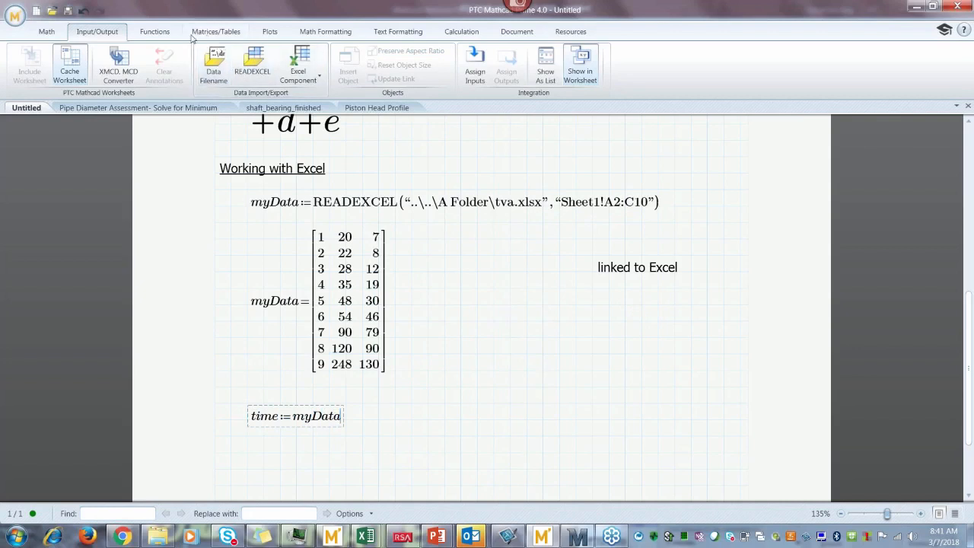
left_click(208, 37)
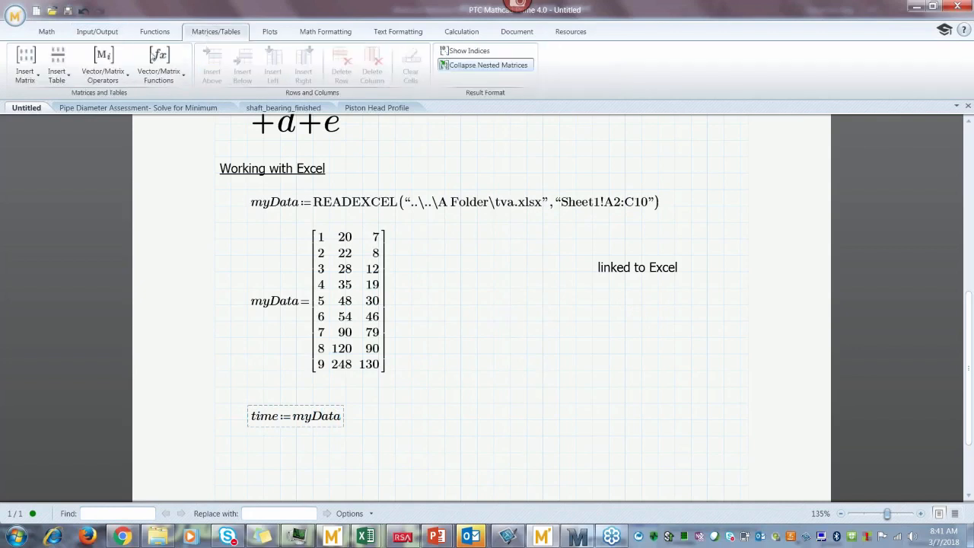
left_click(103, 75)
left_click(113, 116)
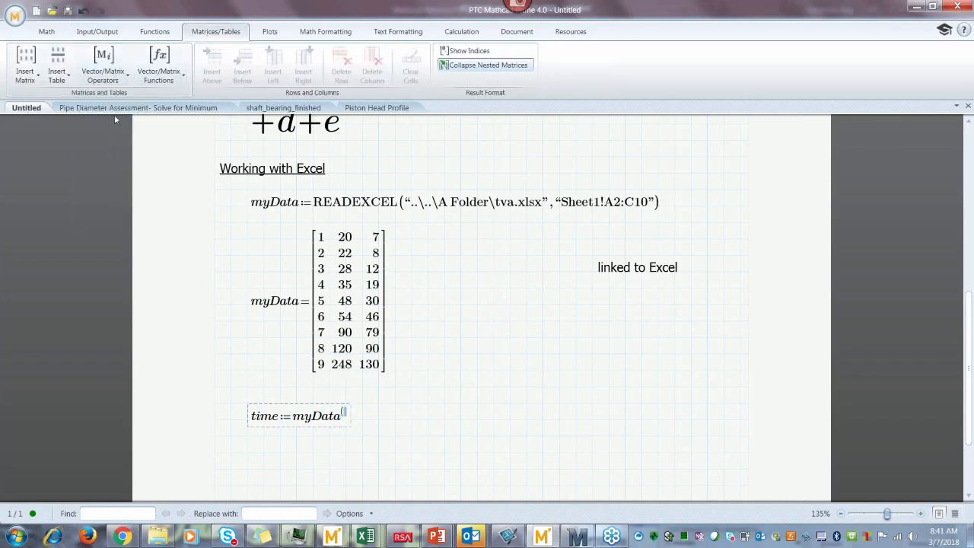
type("0*s")
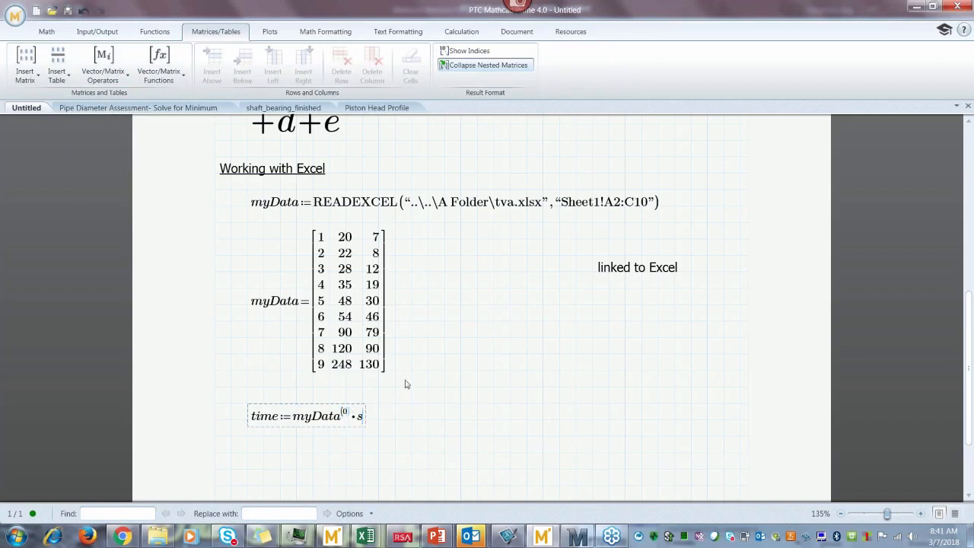
Step: Beside the time definition, assign column 1 of myData multiplied by km/s to a variable named myData
left_click(426, 421)
type("mydata")
key("BackSpace")
key("BackSpace")
key("BackSpace")
key("BackSpace")
type("Data:=")
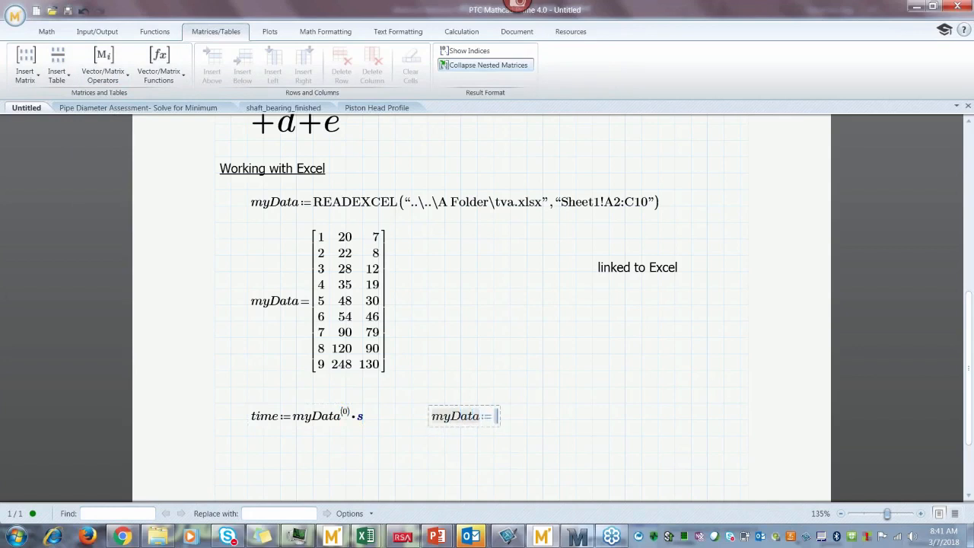
type("myData")
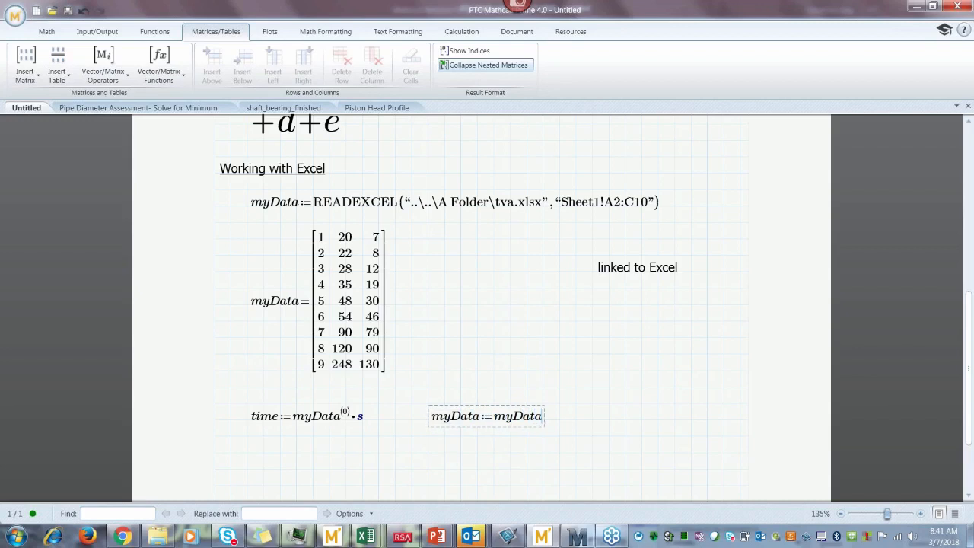
left_click(109, 76)
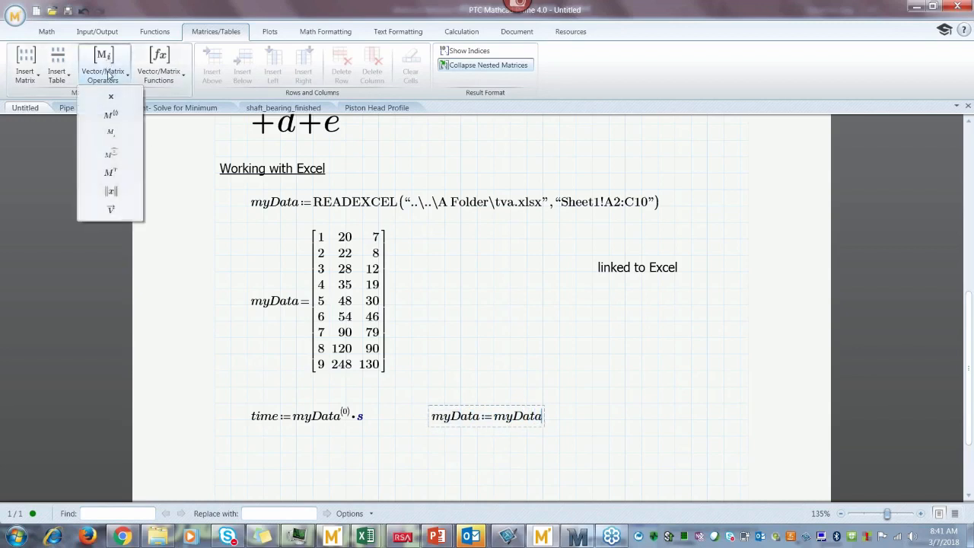
left_click(108, 114)
type("1")
key("Right")
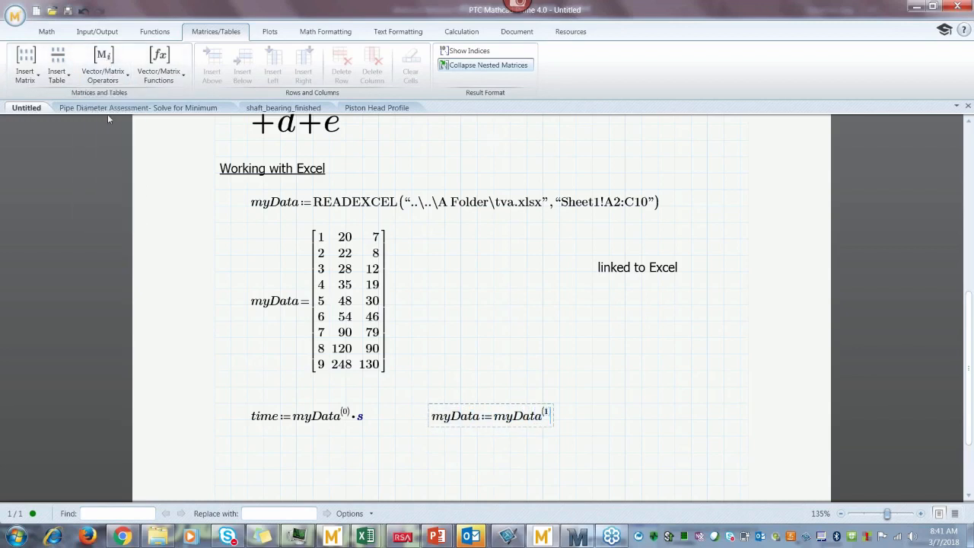
type("*km/s")
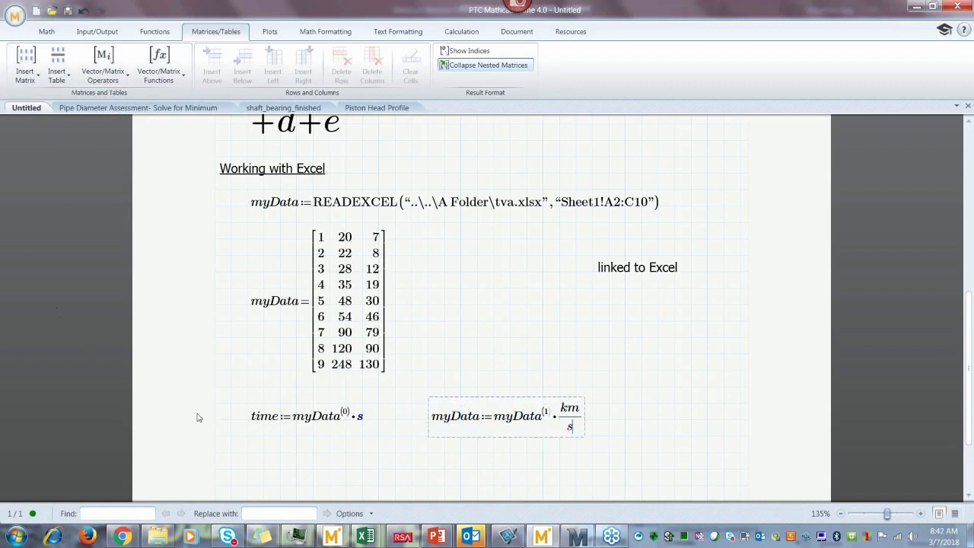
Step: Define distance as time·vel below the time definition and rename the variable holding column 1 to vel
left_click(249, 469)
type("distance")
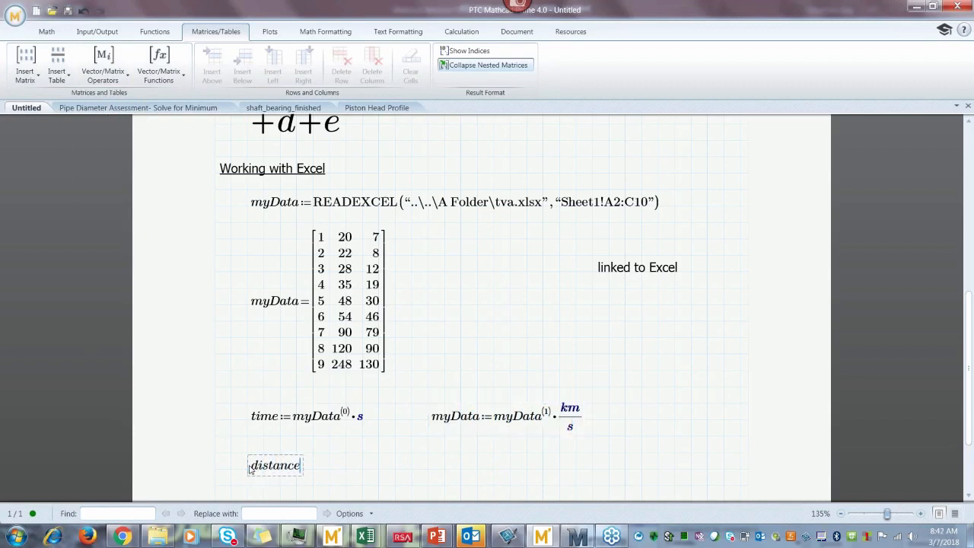
type(":time*vel")
left_click(457, 423)
type("vel")
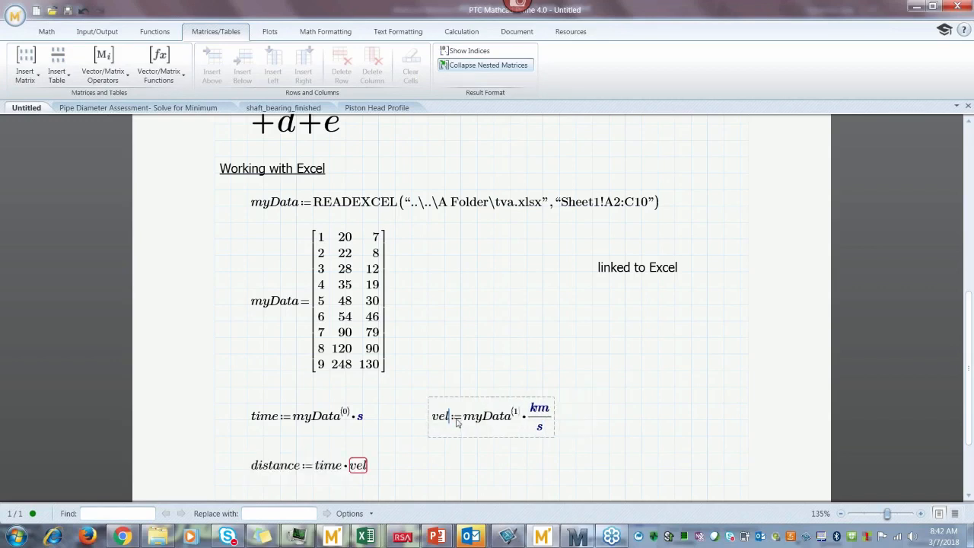
Step: Evaluate distance in the blank area at the start of the worksheet's second page
left_click(429, 471)
key("Return")
key("Return")
key("Return")
key("Return")
key("Return")
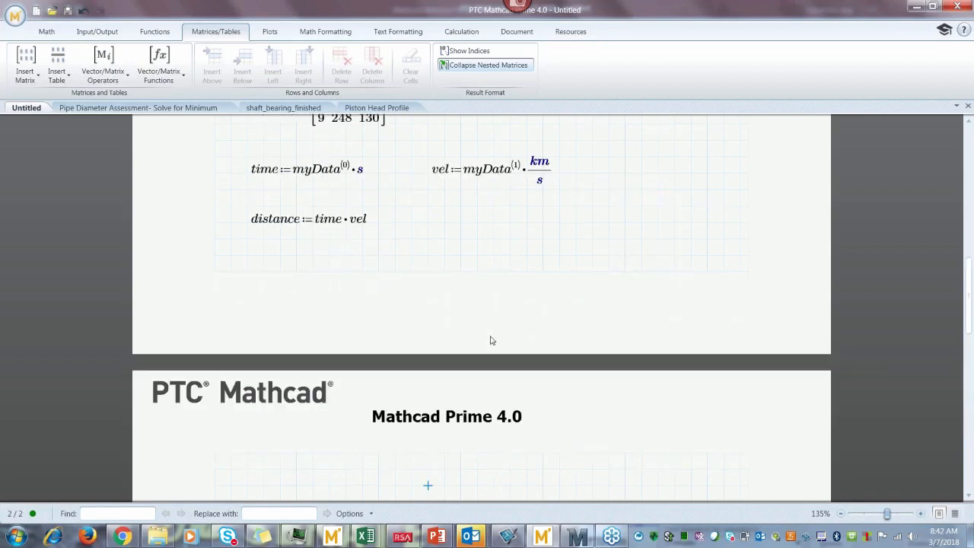
key("Return")
key("Return")
key("Return")
key("Return")
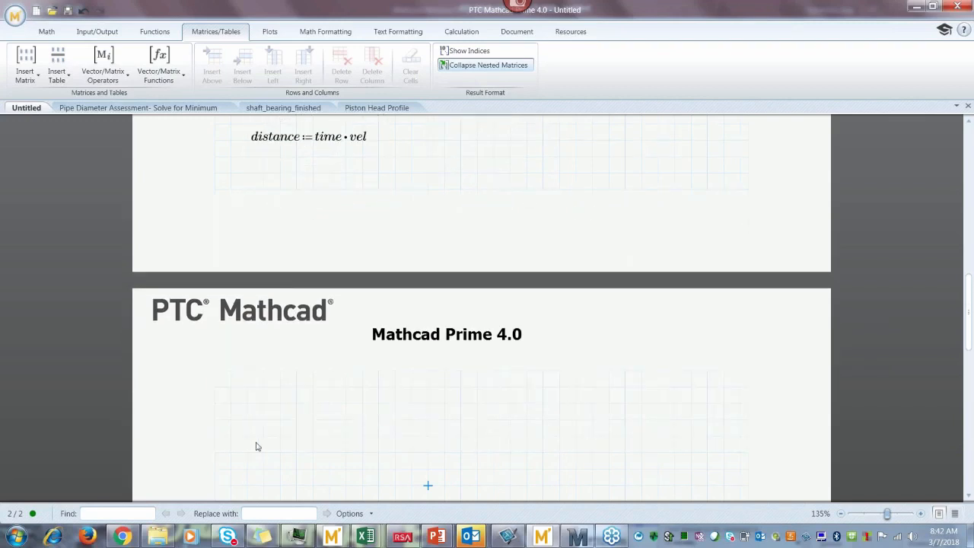
left_click(257, 442)
type("distance=(4.674·10⁶)·m")
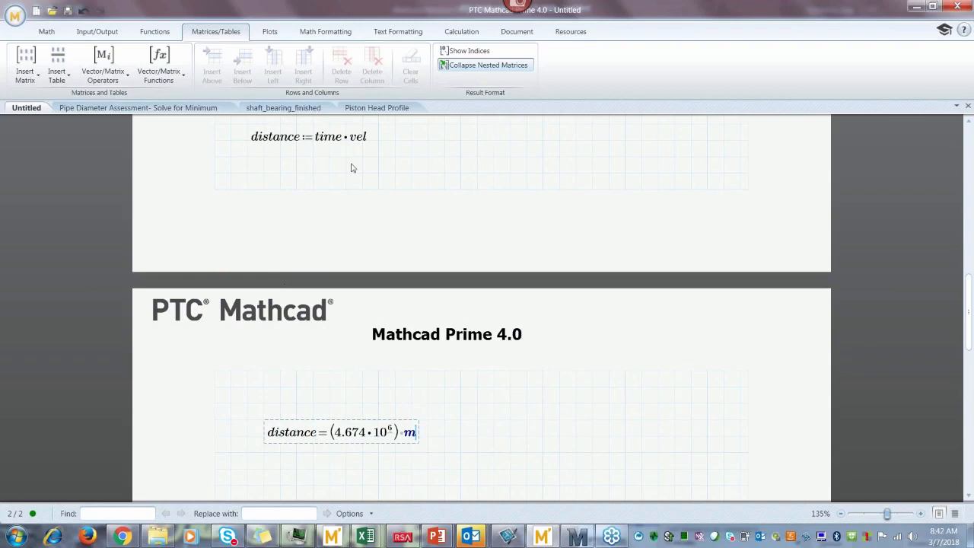
Step: Apply the vectorize operator to the time·vel product in the distance definition
left_click(459, 144)
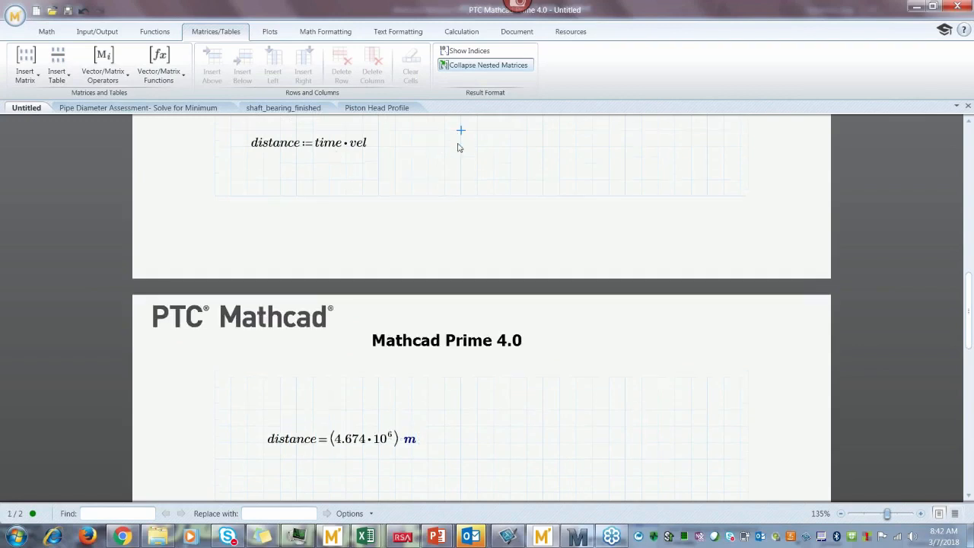
scroll(459, 147, "up", 2)
scroll(459, 147, "up", 3)
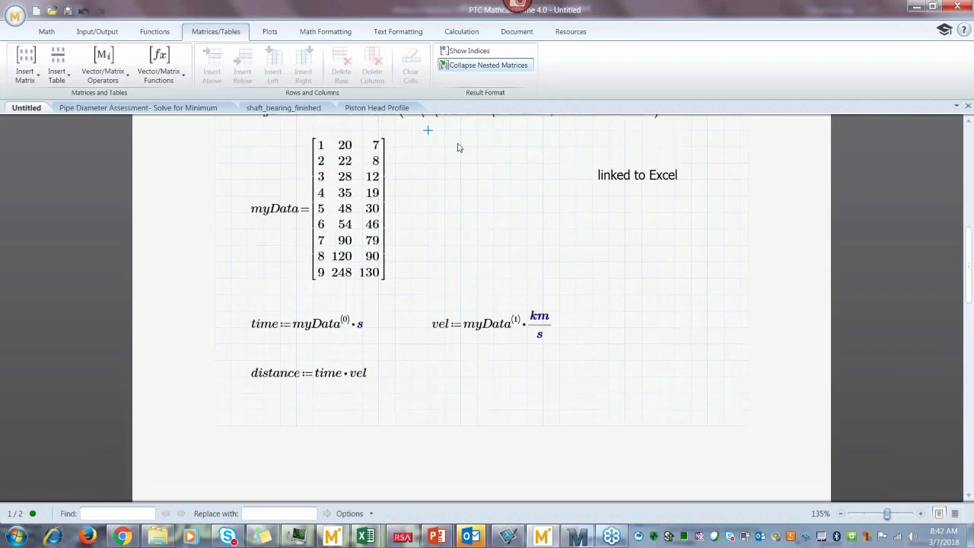
left_click(316, 380)
left_click_drag(347, 380, 370, 380)
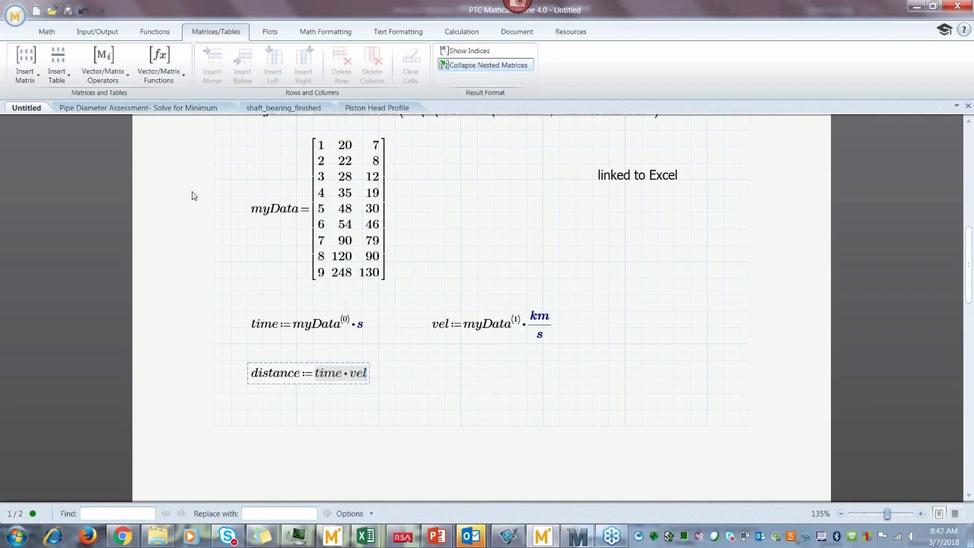
left_click(113, 80)
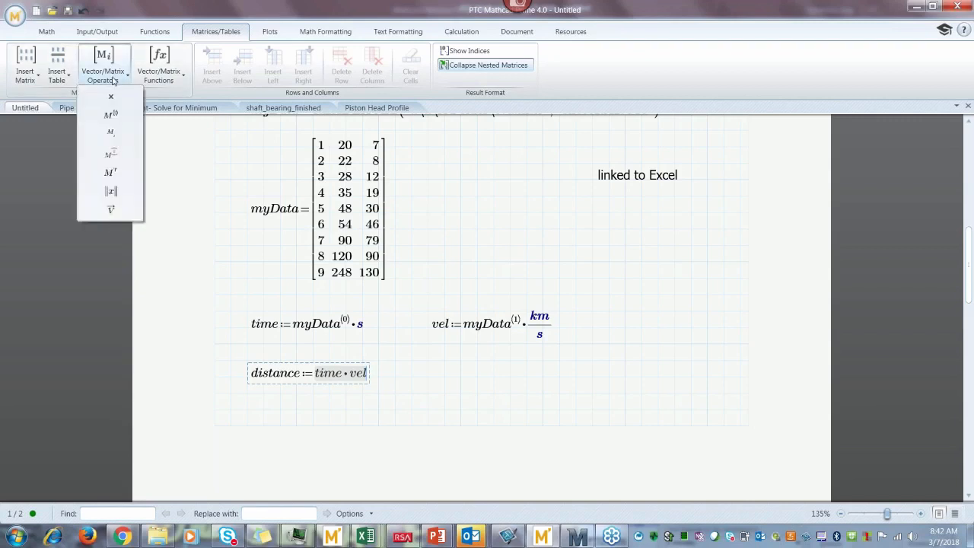
left_click(115, 214)
Step: Move the distance result down so that its whole vector sits within the second page
left_click(450, 373)
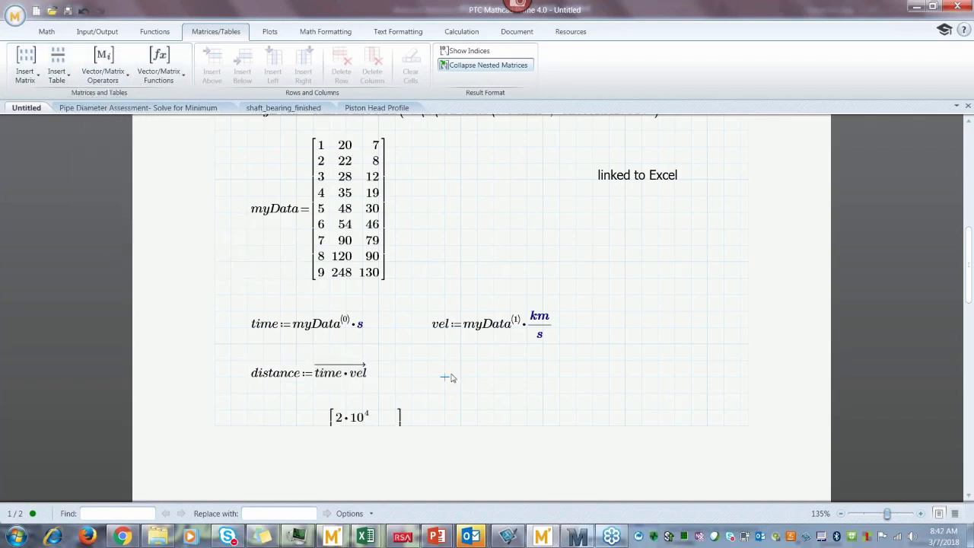
key("Down")
key("Down")
key("Down")
key("Down")
key("Down")
key("Down")
key("Down")
key("Down")
key("Down")
key("Down")
key("Down")
key("Down")
key("Down")
key("Down")
key("Down")
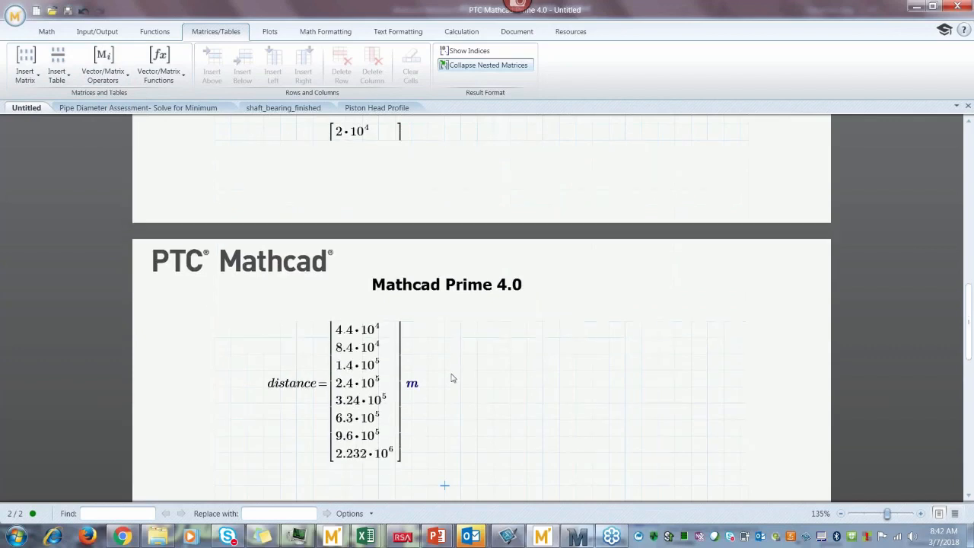
left_click(460, 387)
left_click(371, 380)
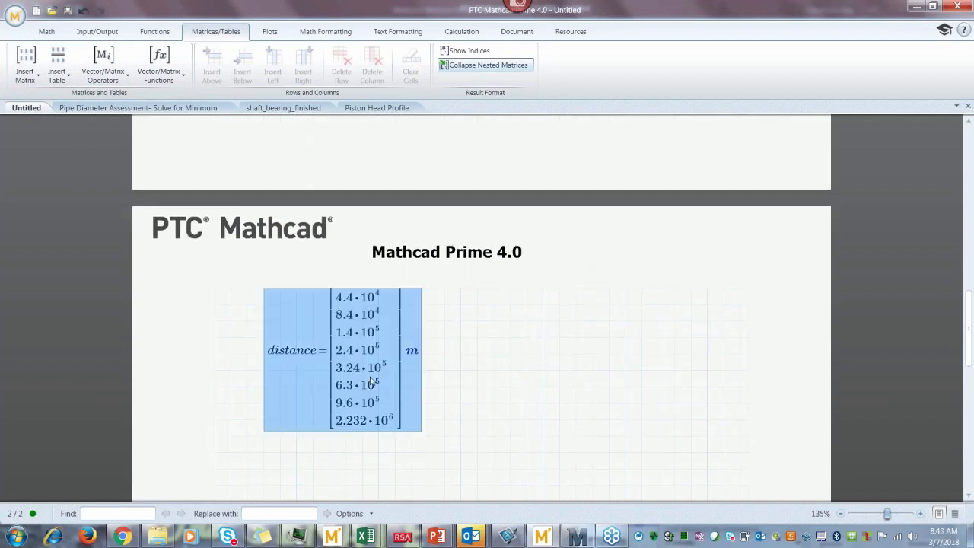
left_click(509, 420)
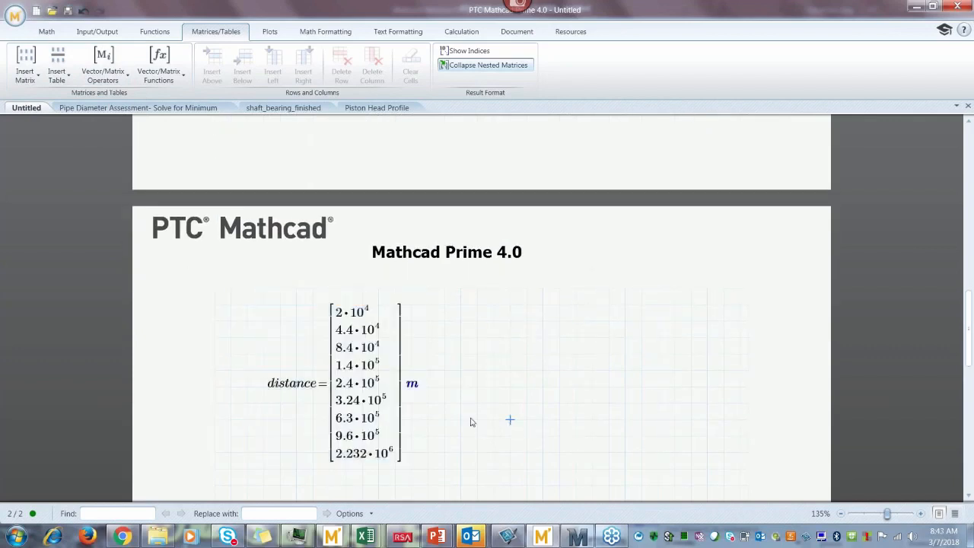
Step: Change the unit of the distance result to km
left_click(412, 385)
key("BackSpace")
type("km")
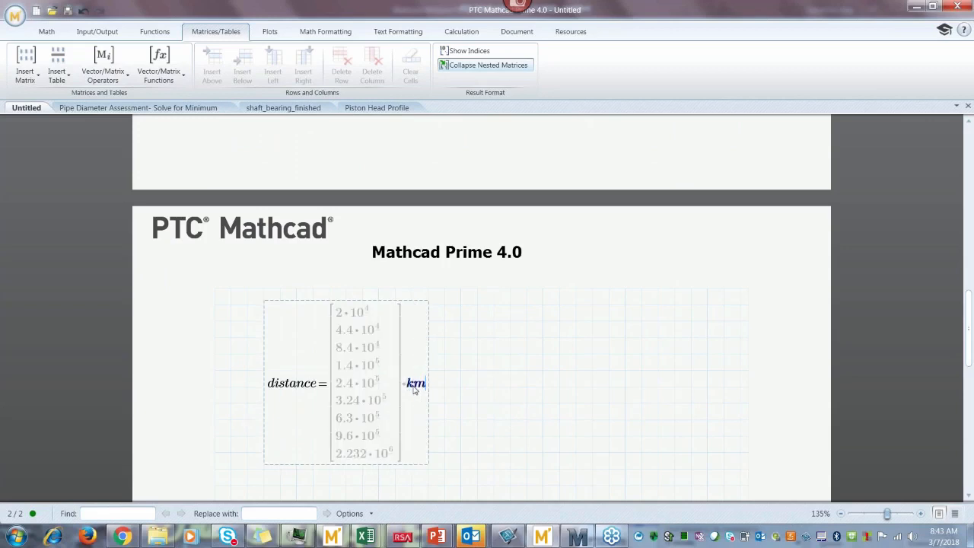
key("Return")
left_click(415, 386)
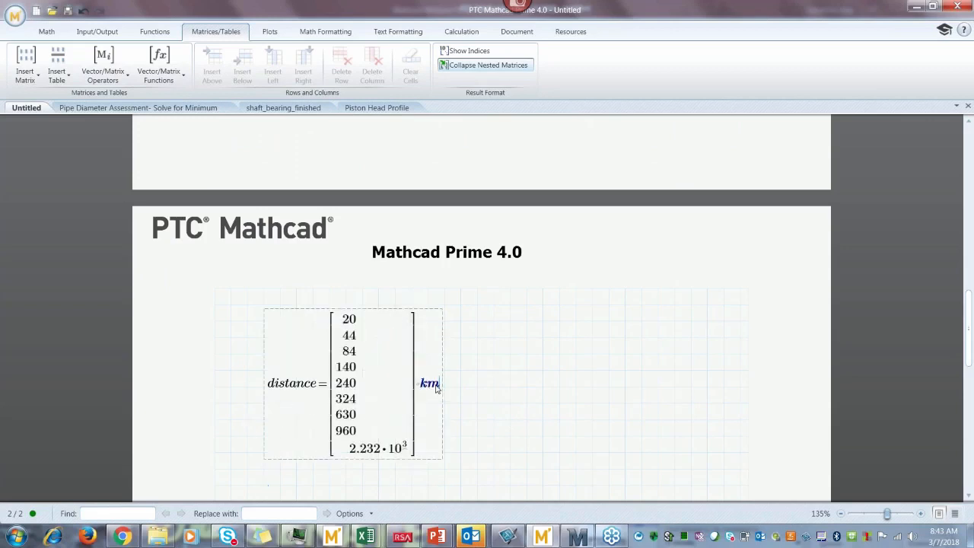
Step: Change the unit of the distance result to mi
key("BackSpace")
key("BackSpace")
type("mi")
key("Return")
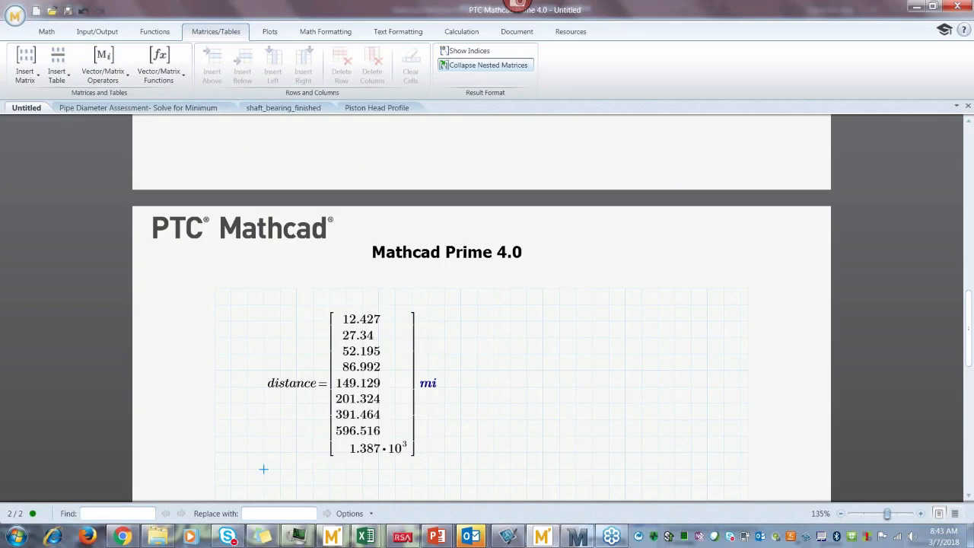
left_click(510, 386)
Step: Review the myData import from Excel on the first page and the available data import commands
key("Up")
key("Up")
key("Up")
key("Up")
key("Up")
key("Up")
key("Up")
key("Up")
key("Up")
key("Up")
key("Up")
key("Up")
key("Up")
key("Up")
key("Up")
key("Up")
key("Up")
key("Up")
key("Up")
key("Up")
key("Up")
key("Up")
key("Up")
key("Up")
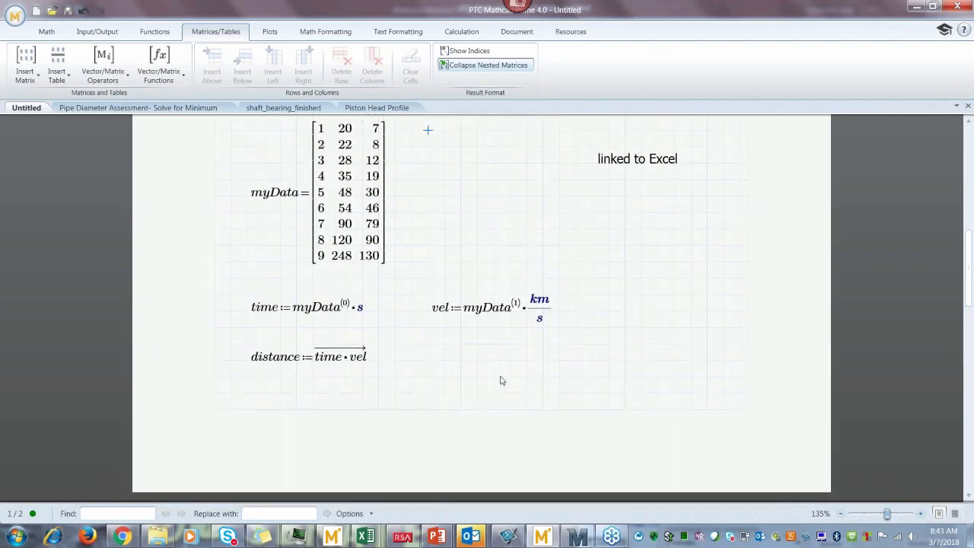
left_click(94, 32)
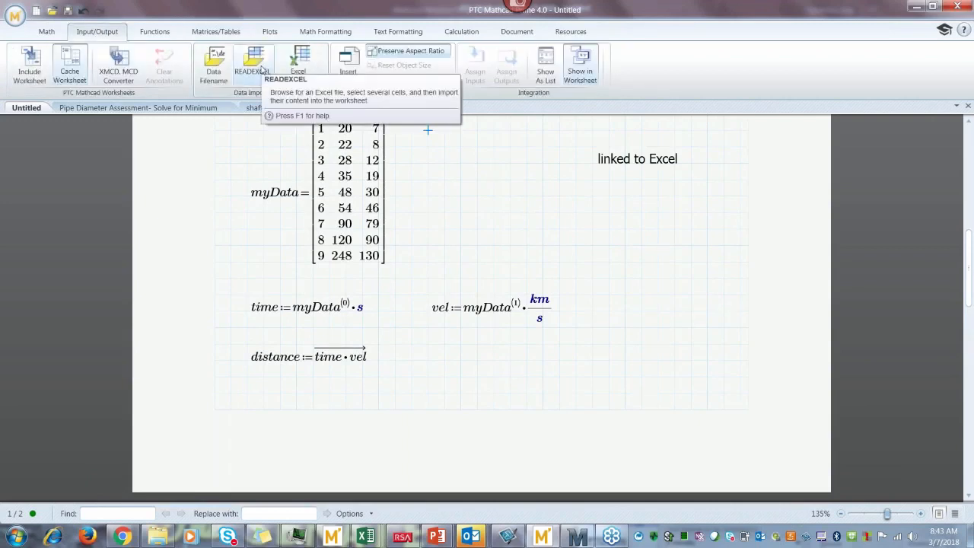
left_click(517, 206)
key("Up")
key("Up")
key("Up")
key("Up")
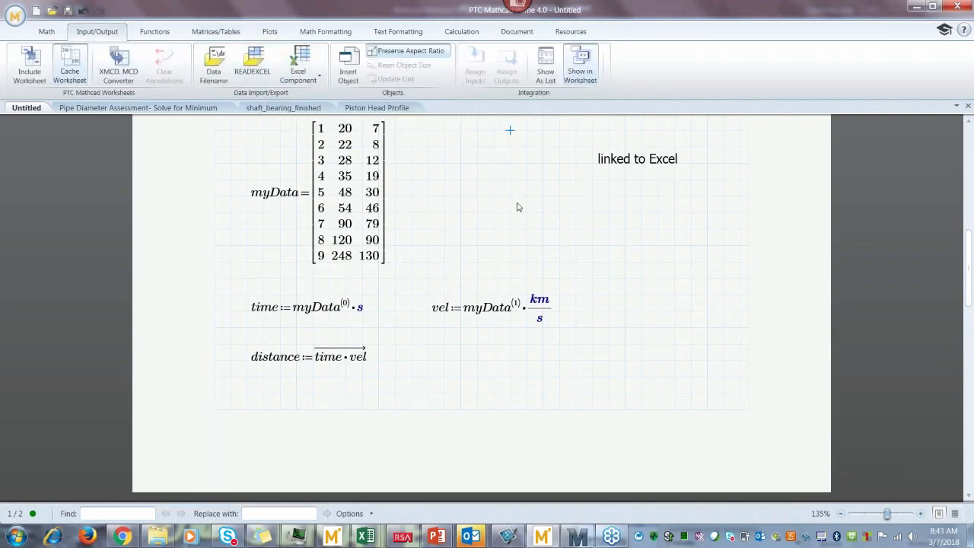
key("Up")
key("Up")
key("Up")
key("Up")
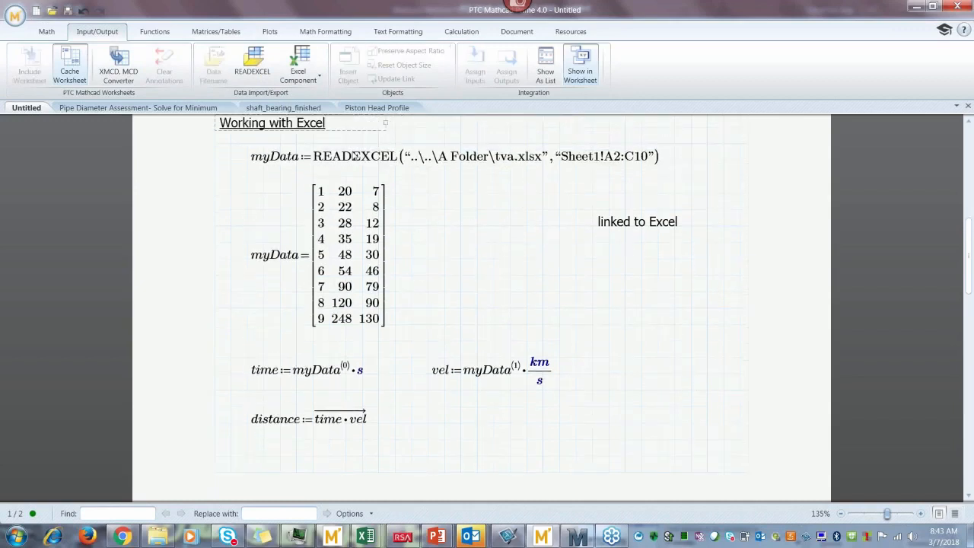
Step: Show the list of all functions and locate READEXCEL in the File Access category
left_click(354, 155)
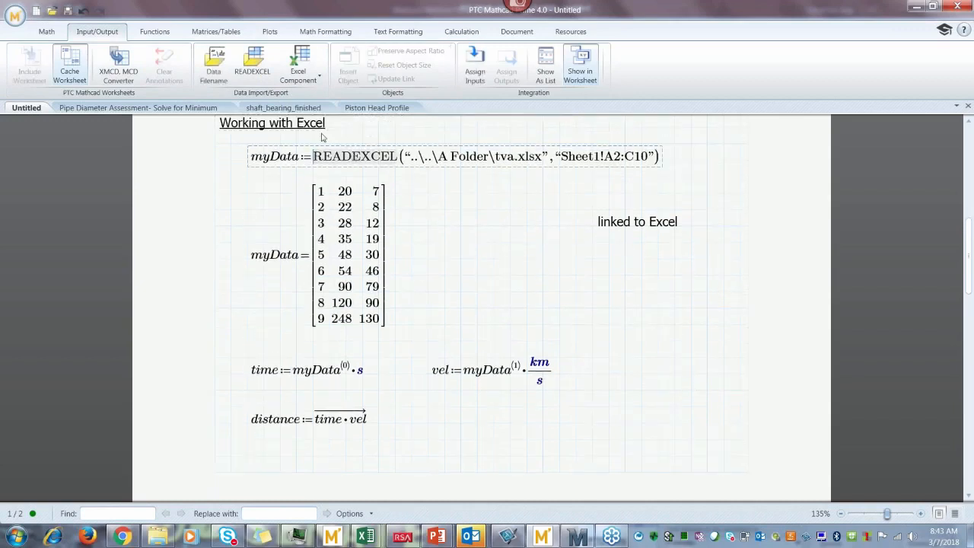
left_click(151, 38)
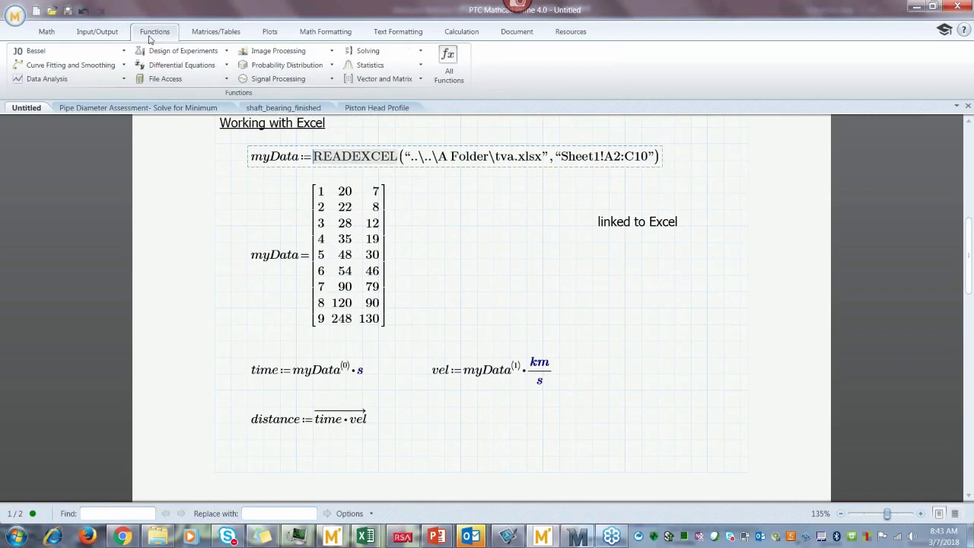
left_click(449, 67)
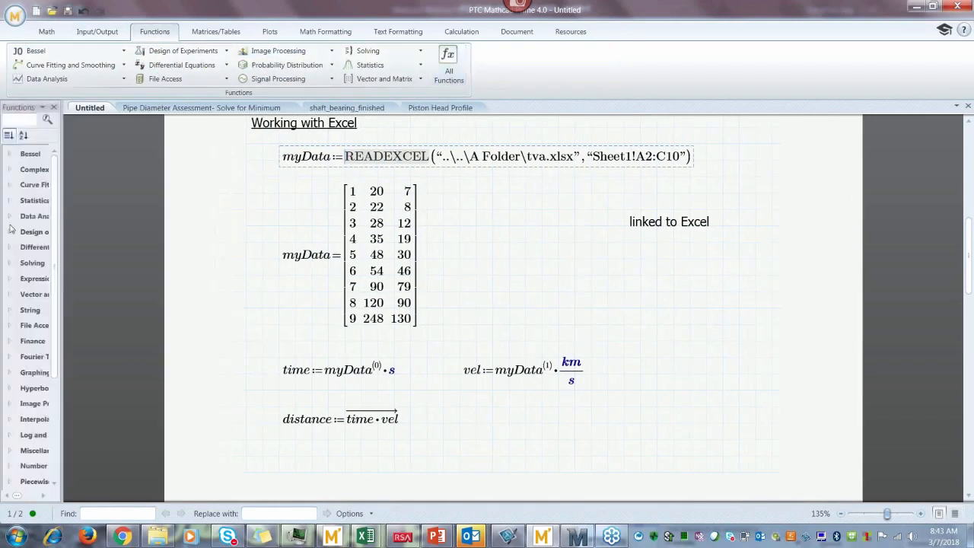
left_click_drag(128, 250, 151, 274)
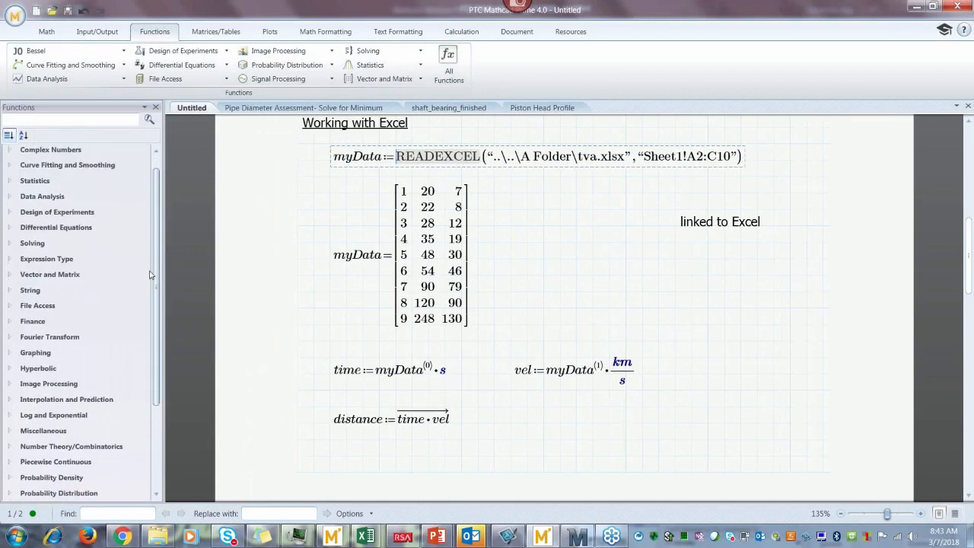
scroll(17, 232, "down", 2)
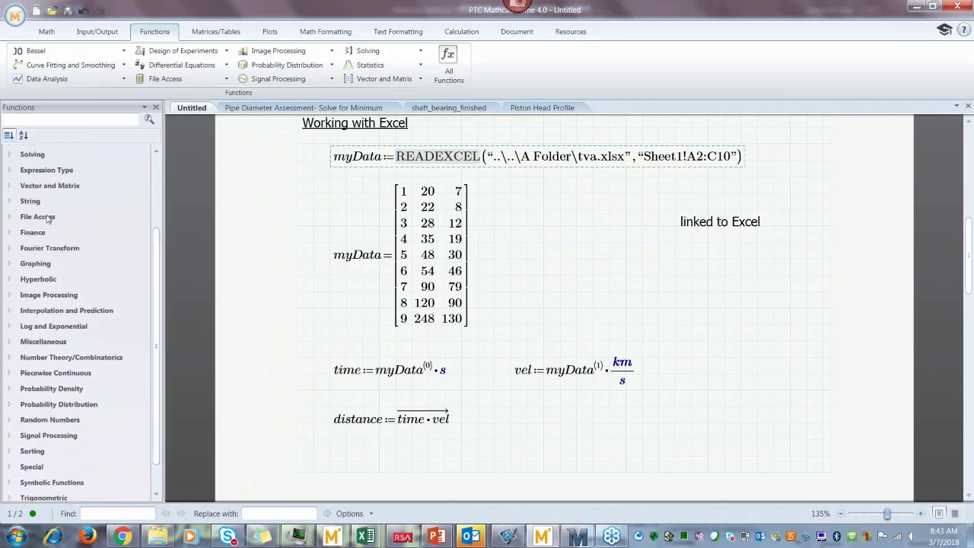
left_click(9, 217)
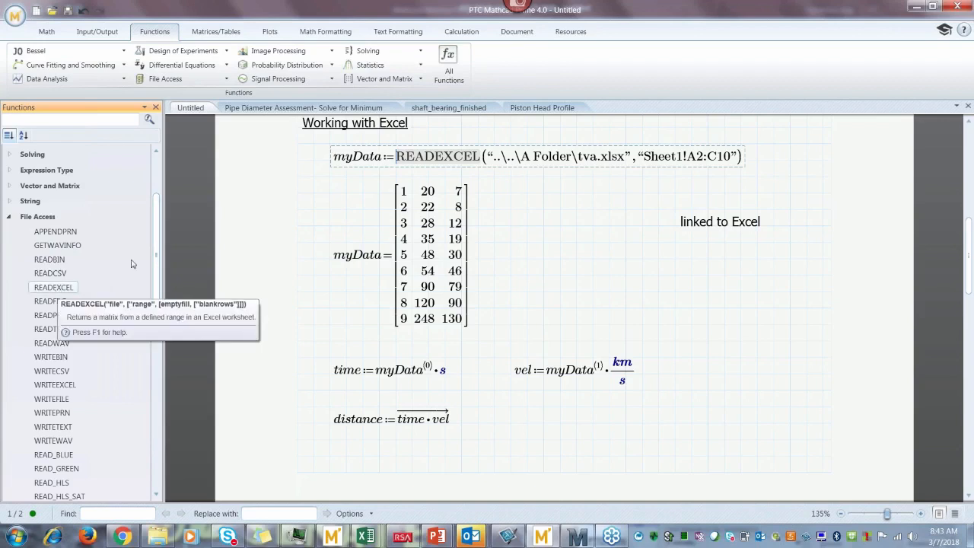
Step: Enter a READEXCEL function call with an empty string argument in the blank area beside the myData matrix
left_click(528, 292)
type("RADE")
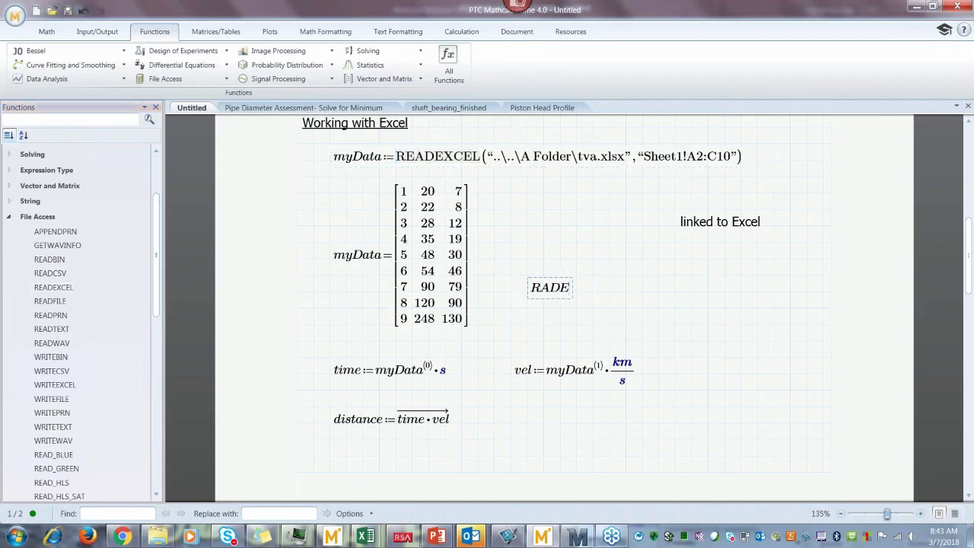
key("BackSpace")
key("BackSpace")
key("BackSpace")
type("EAC")
key("BackSpace")
type("DEXCEL(")
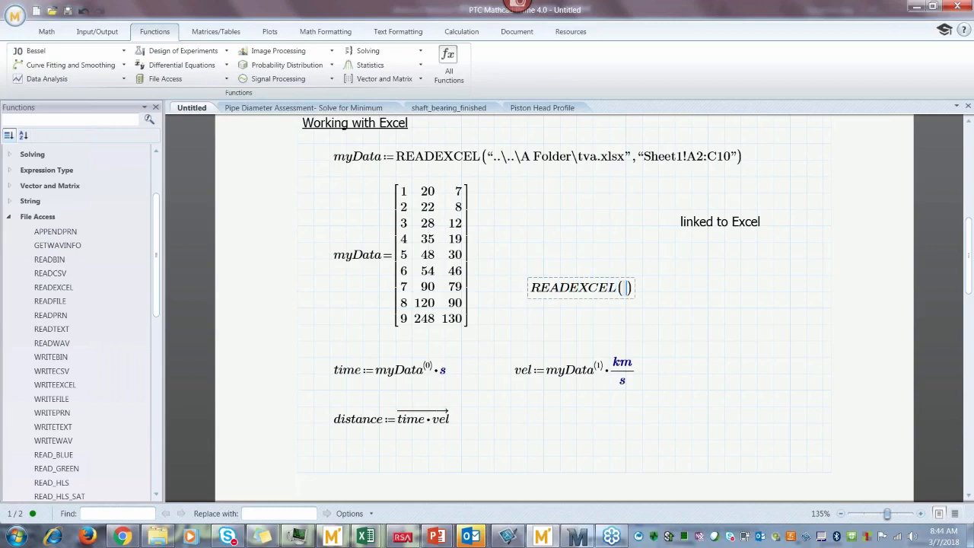
type("\"")
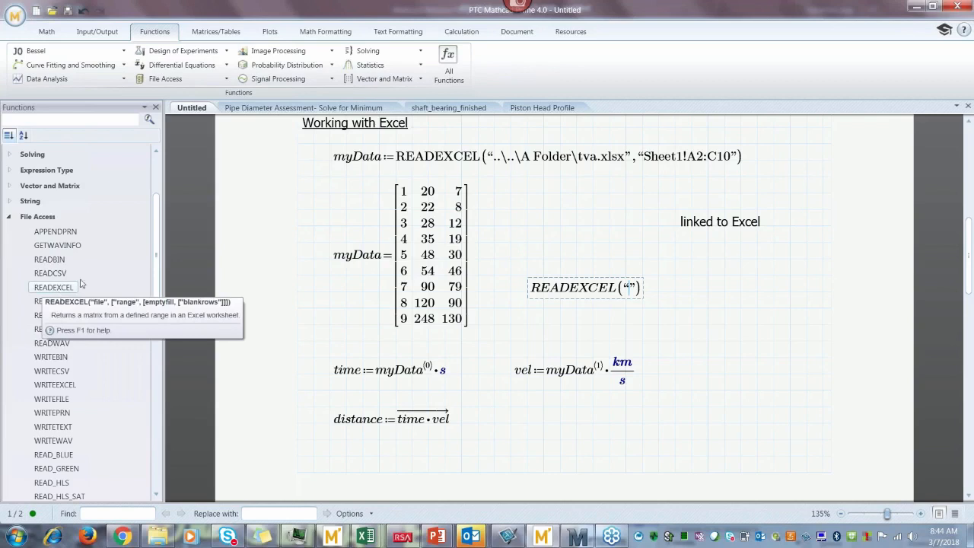
Step: Look through the read and write functions in the File Access category
left_click_drag(155, 286, 155, 295)
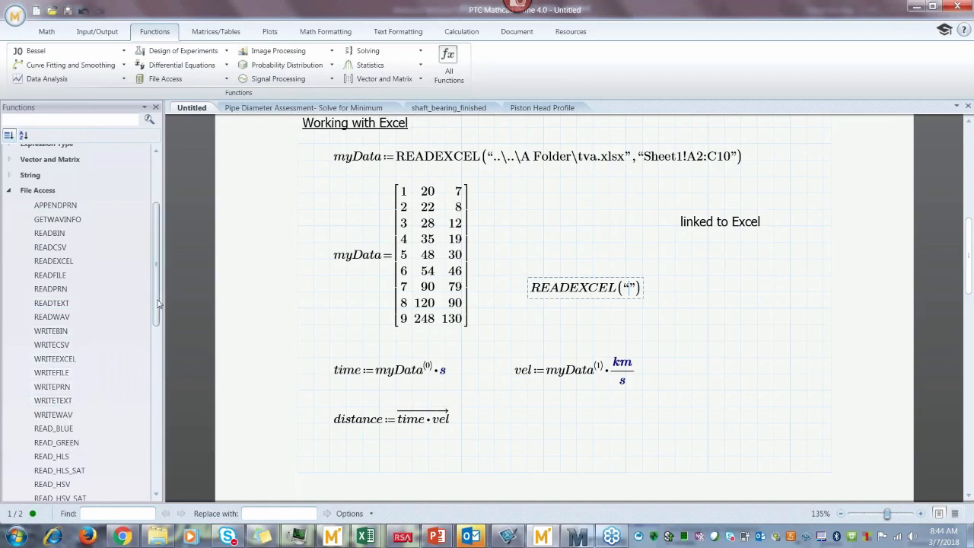
left_click_drag(155, 306, 158, 370)
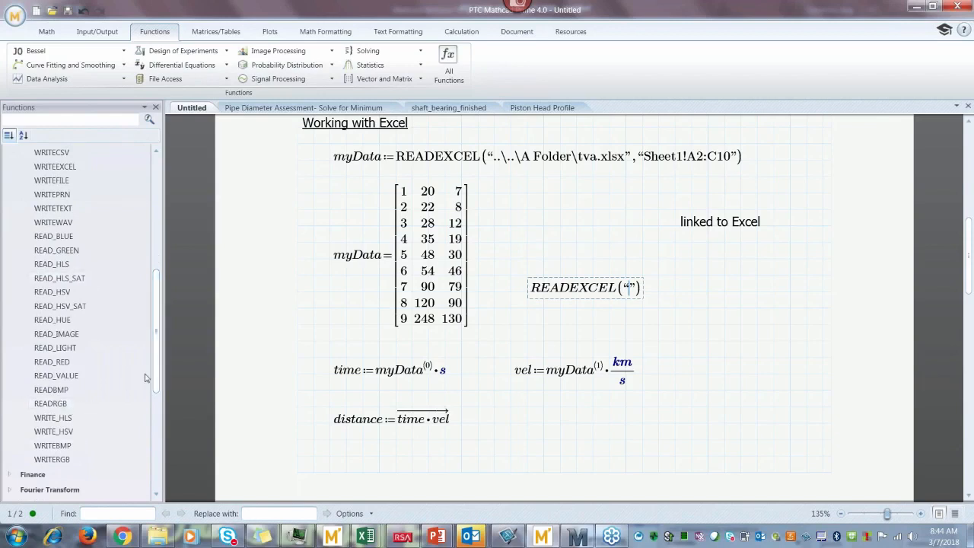
left_click_drag(155, 381, 158, 344)
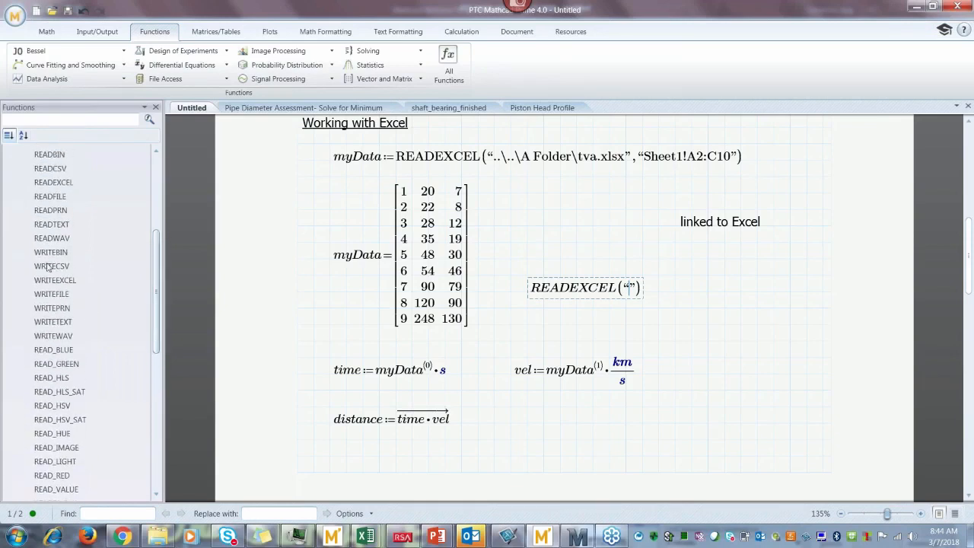
mouse_move(64, 187)
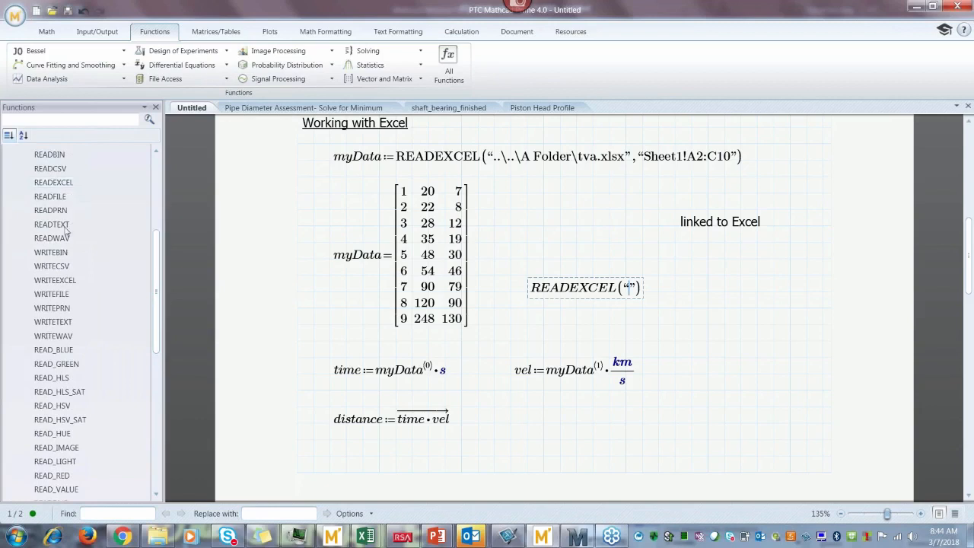
mouse_move(65, 228)
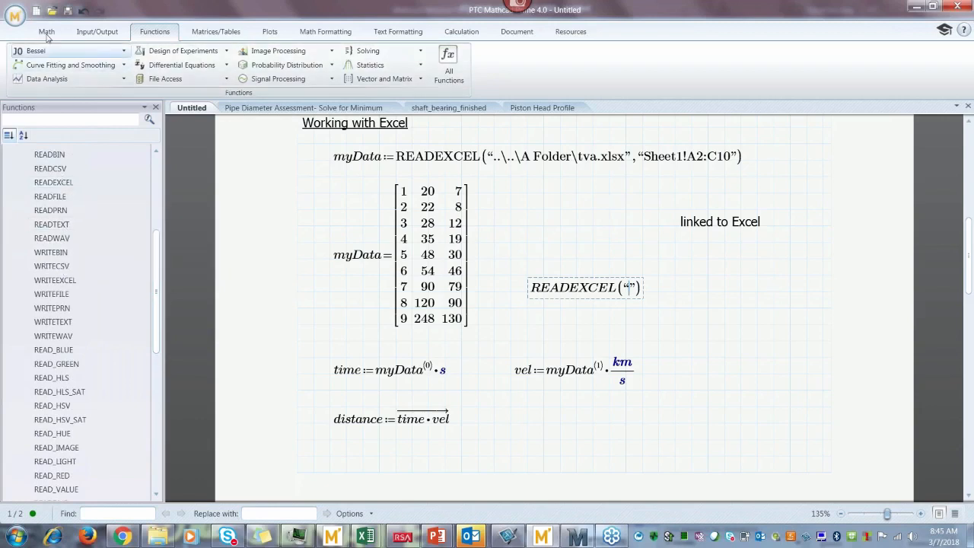
Step: Hide the function list and insert an Excel component at the start of the worksheet's second page
left_click(96, 33)
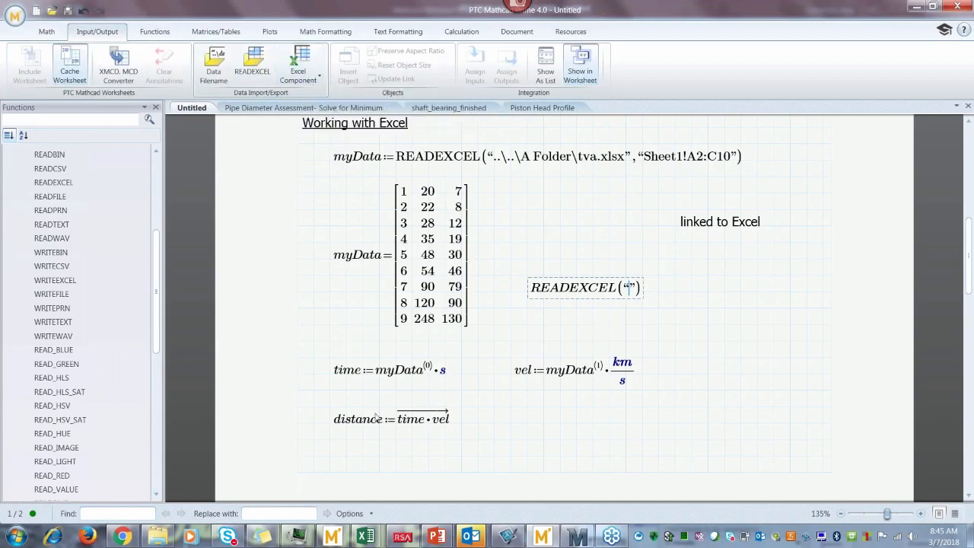
left_click(370, 461)
scroll(369, 461, "down", 3)
scroll(370, 461, "down", 4)
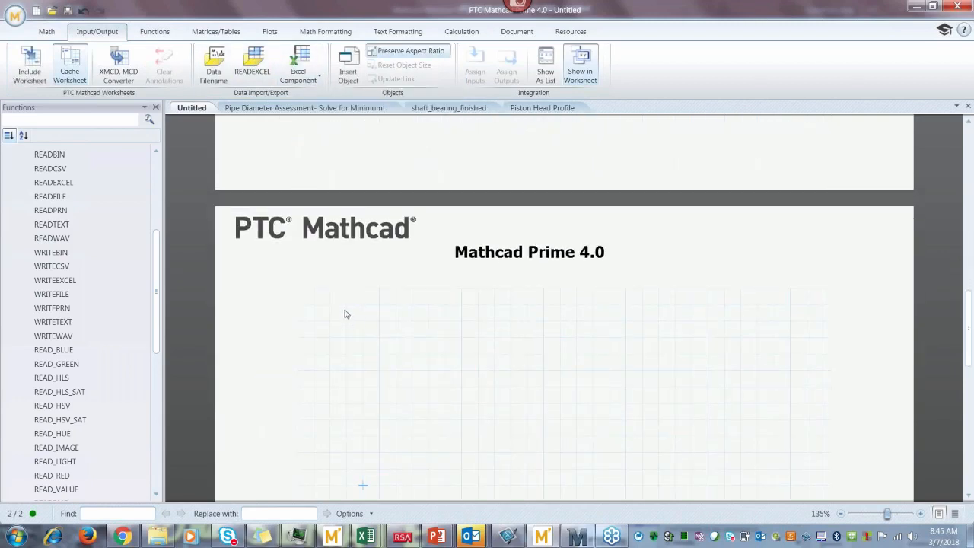
left_click(346, 305)
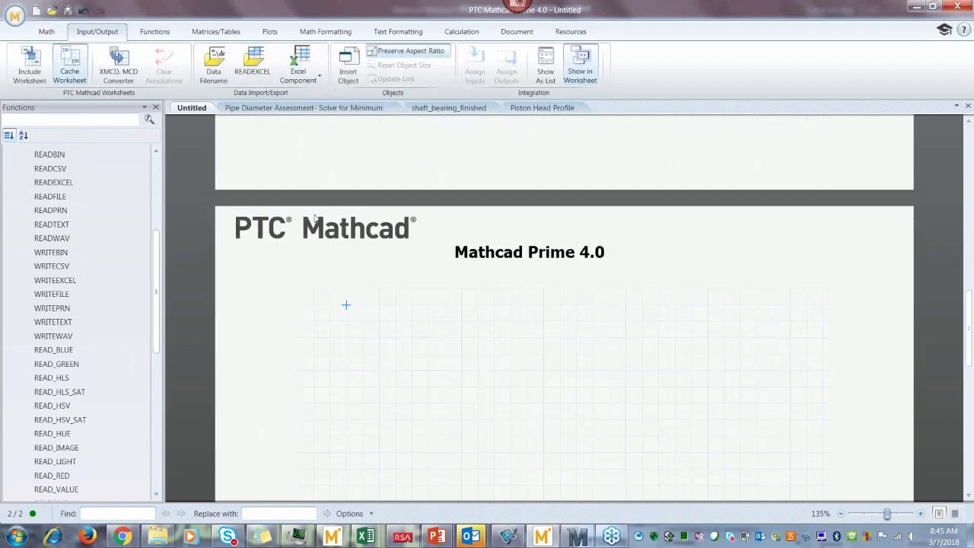
left_click(158, 107)
left_click(306, 78)
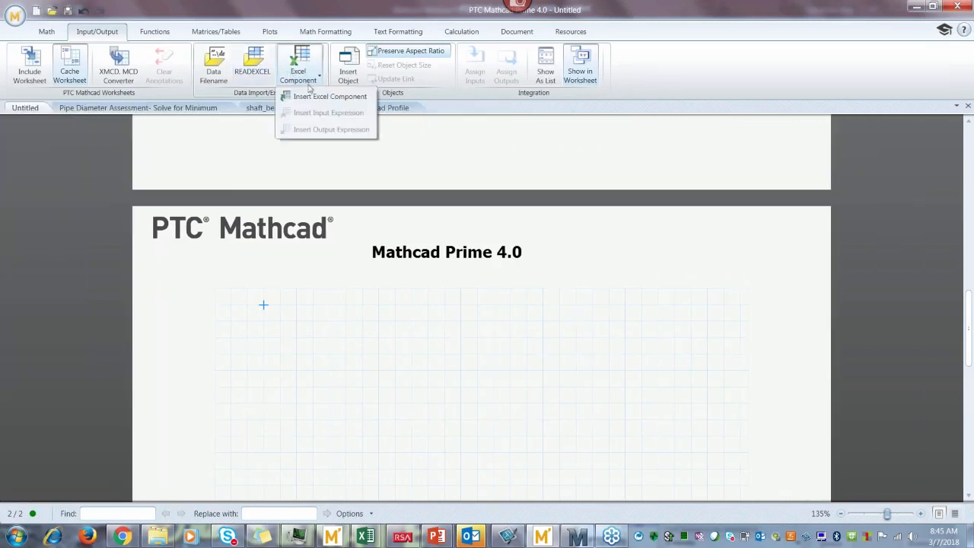
left_click(315, 97)
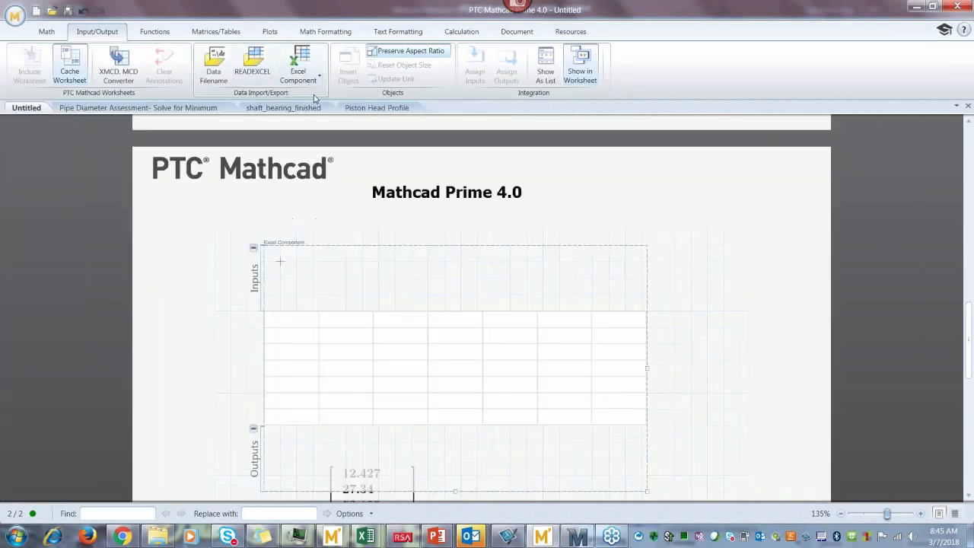
left_click(689, 489)
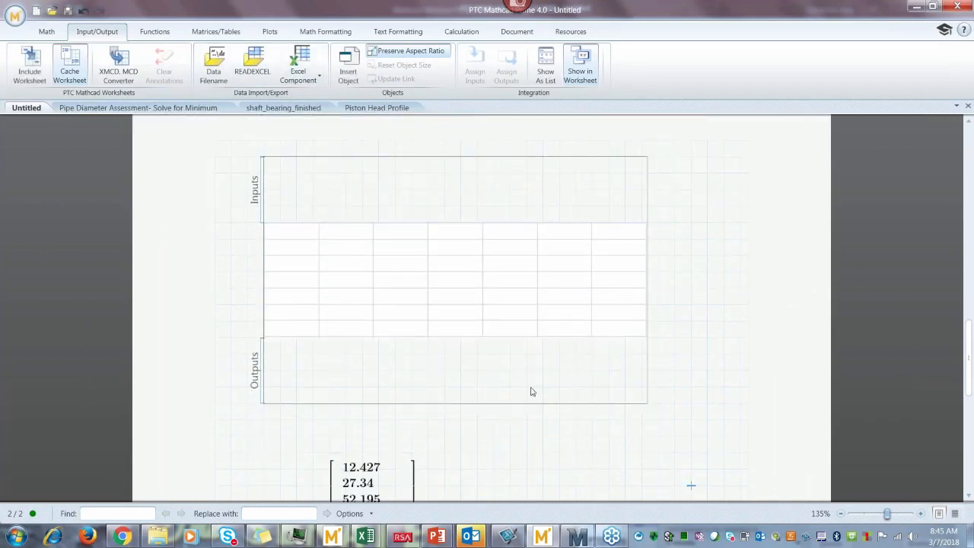
Step: Open the Excel component's embedded sheet and enter 10, 20 and 30 in cells A1 to C1
double_click(403, 299)
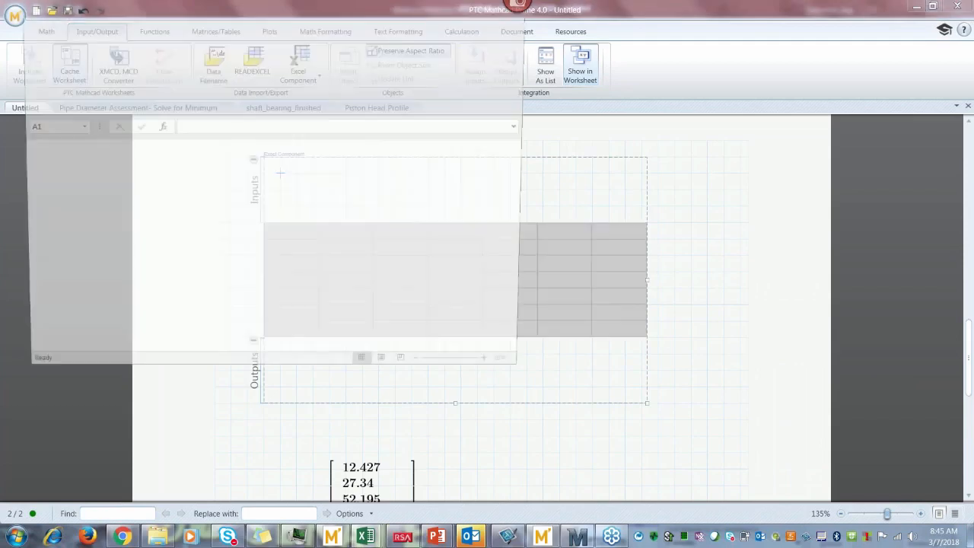
type("10")
key("Tab")
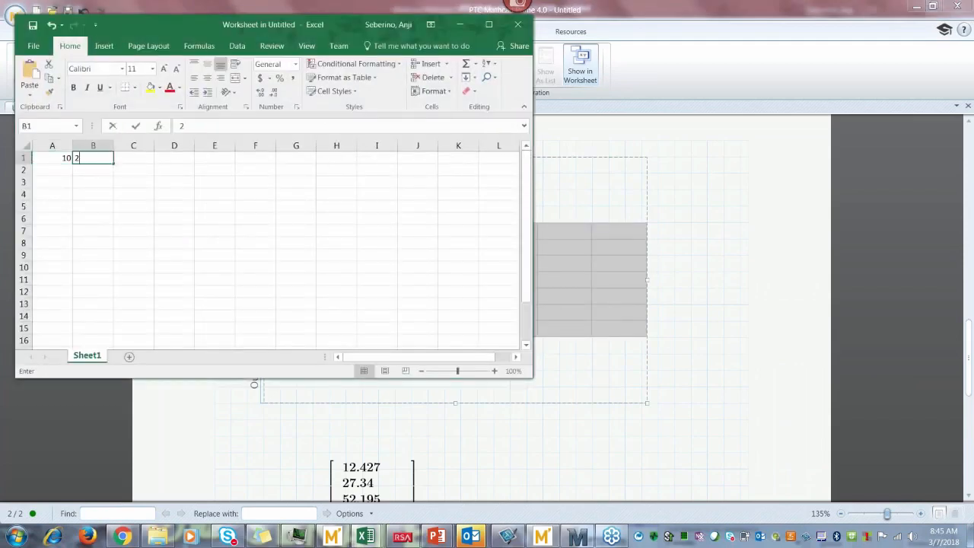
type("20")
key("Tab")
type("30")
key("Return")
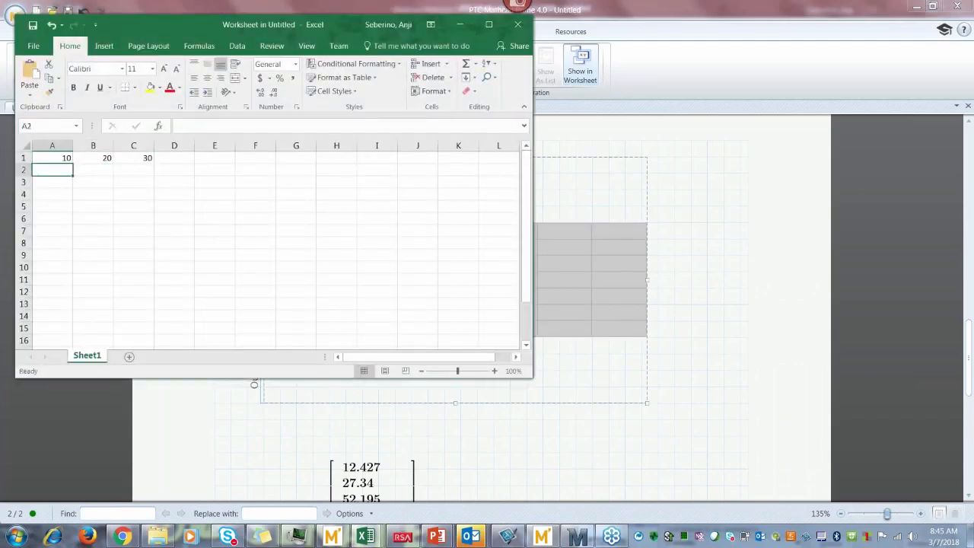
Step: Format cells A1:C1 with a yellow fill and bold 16-point text, and return to the Mathcad worksheet
left_click_drag(54, 163, 147, 161)
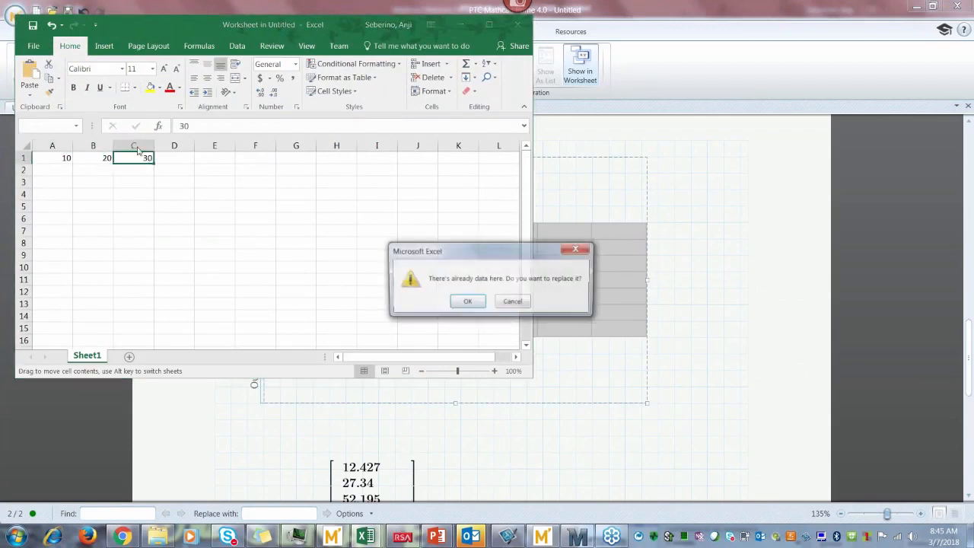
left_click(511, 302)
key("Up")
left_click(139, 158, "shift")
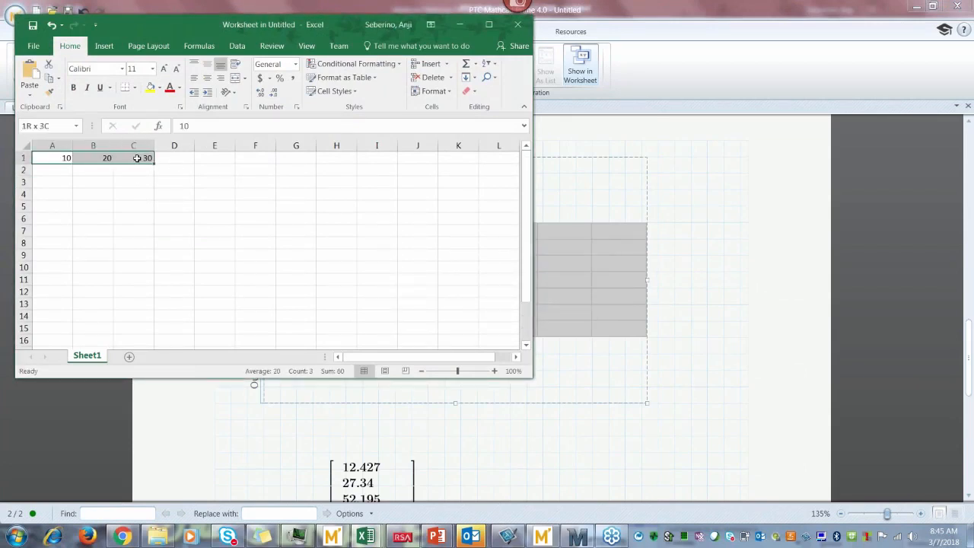
left_click(150, 87)
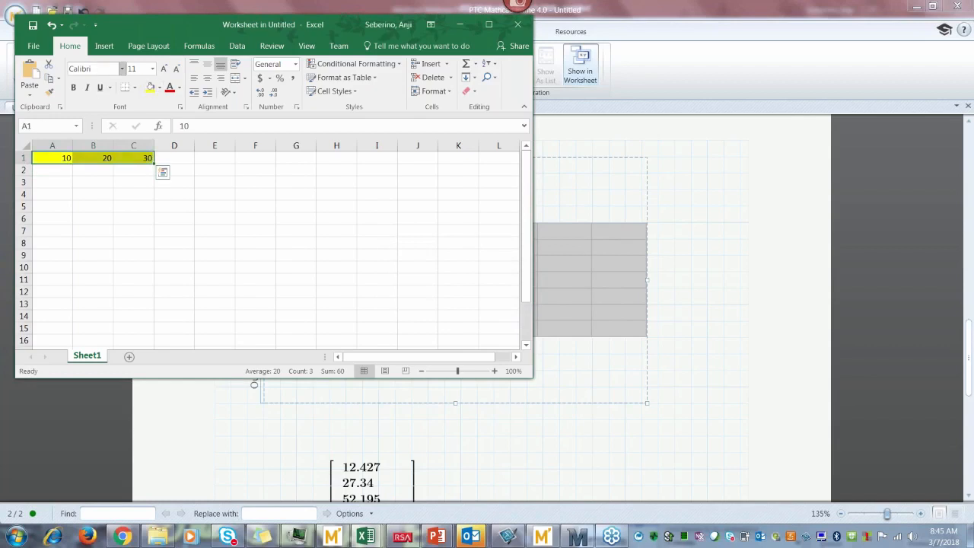
left_click(73, 87)
left_click(164, 69)
left_click(165, 69)
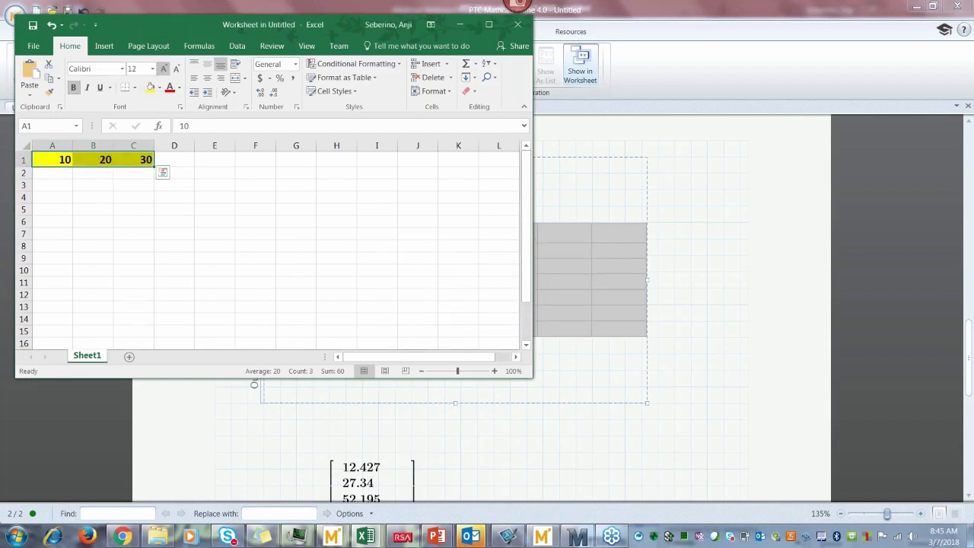
left_click(164, 69)
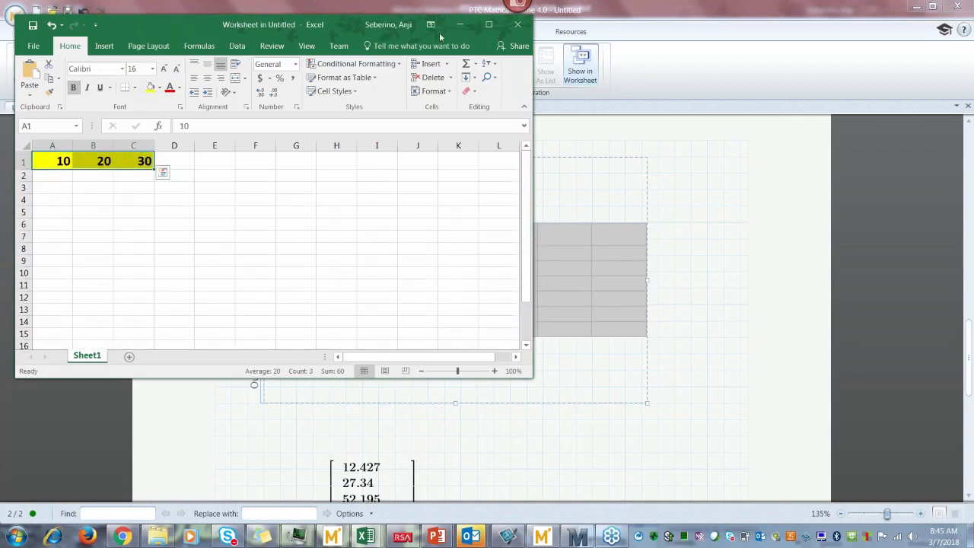
left_click(46, 158)
left_click(517, 27)
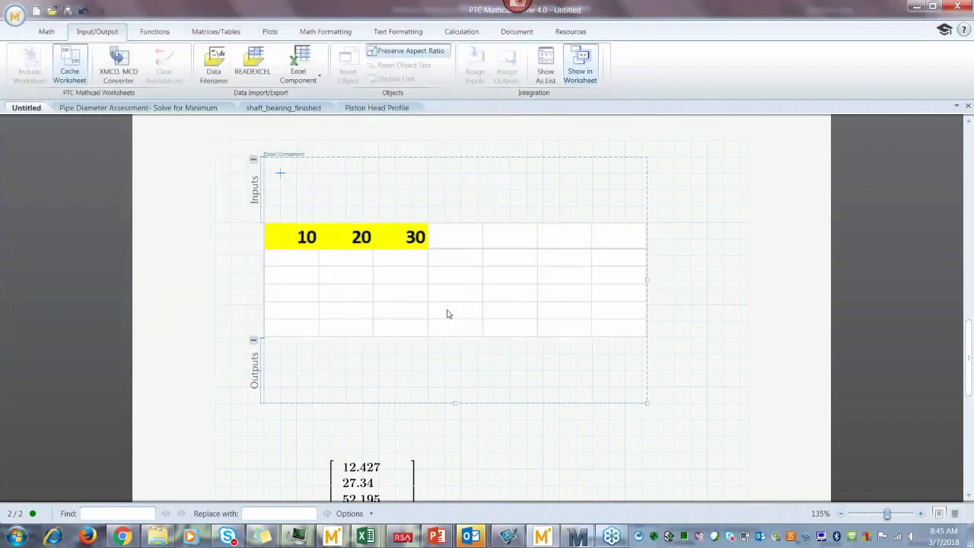
Step: Reopen the Excel component's embedded sheet and enter the formula =A1*45 in cell D3
double_click(347, 291)
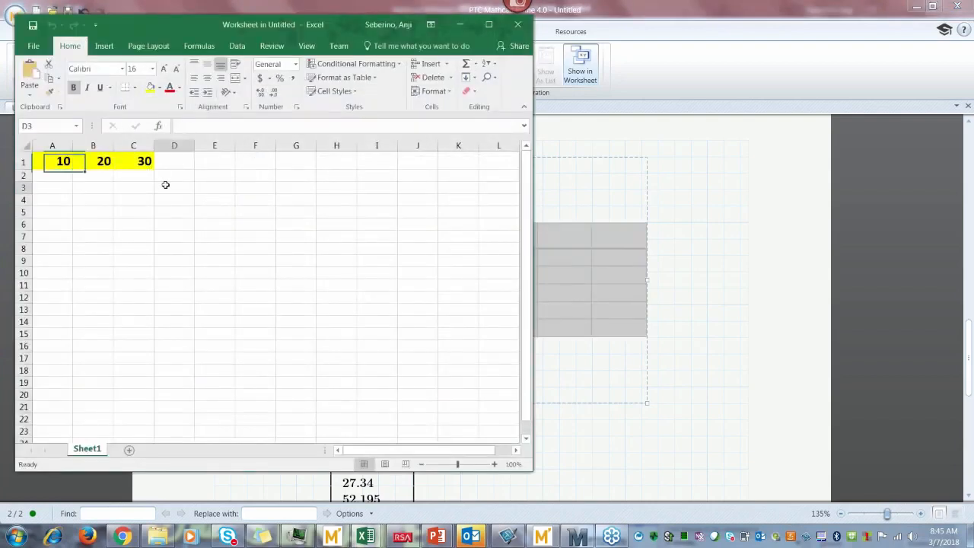
left_click(165, 185)
type("=")
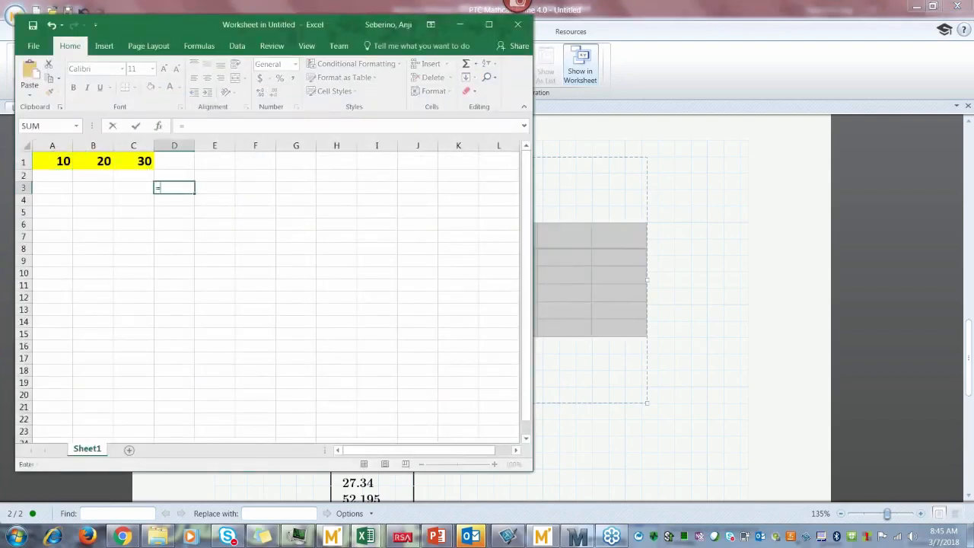
type("A1")
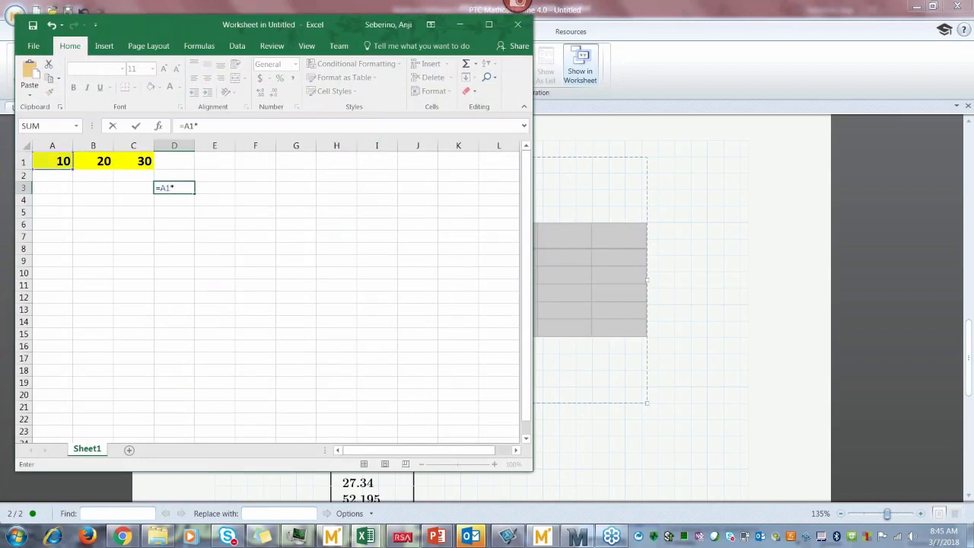
type("*45")
key("Return")
key("Up")
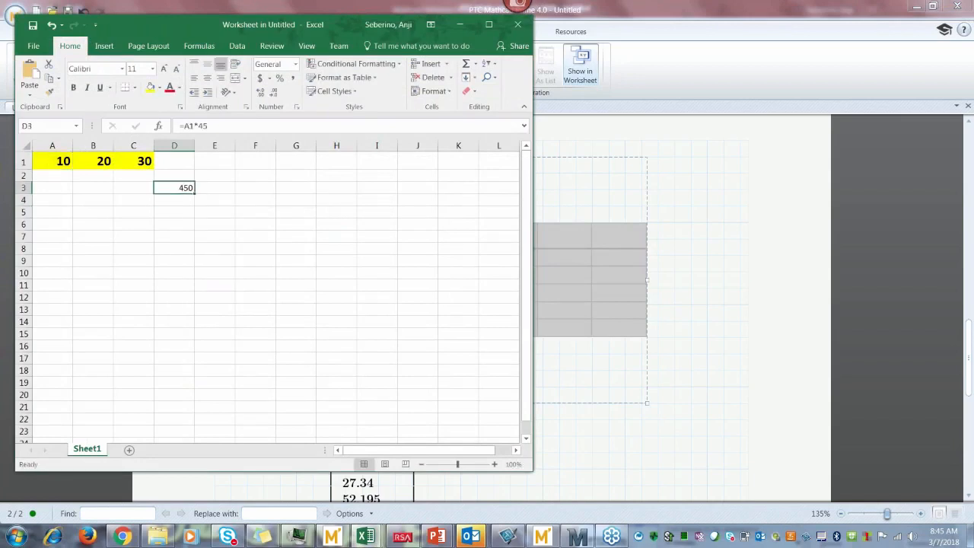
Step: Format cell D3 with red bold text and return to the Mathcad worksheet
left_click(169, 88)
left_click(73, 87)
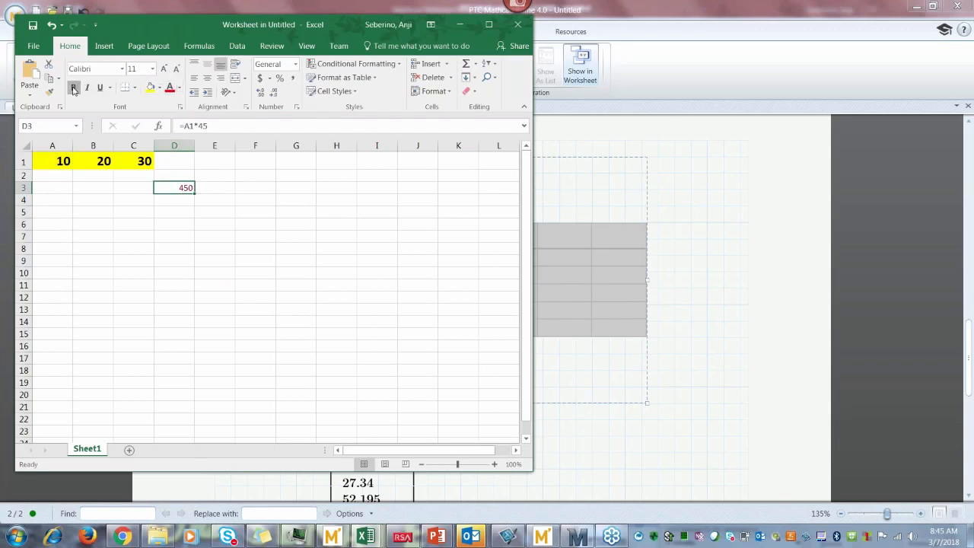
left_click(517, 24)
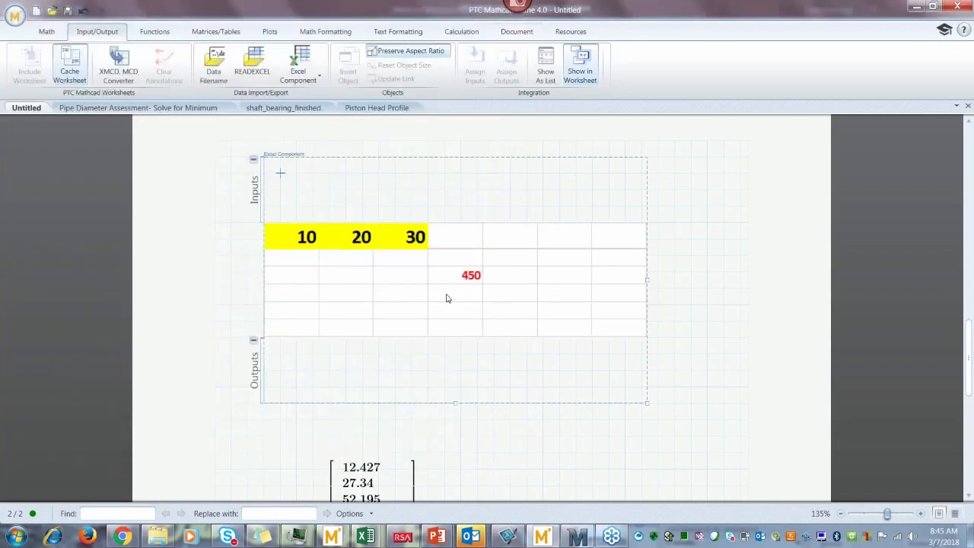
Step: Define output := excel"D3" in the Excel component's Outputs area
type("exc")
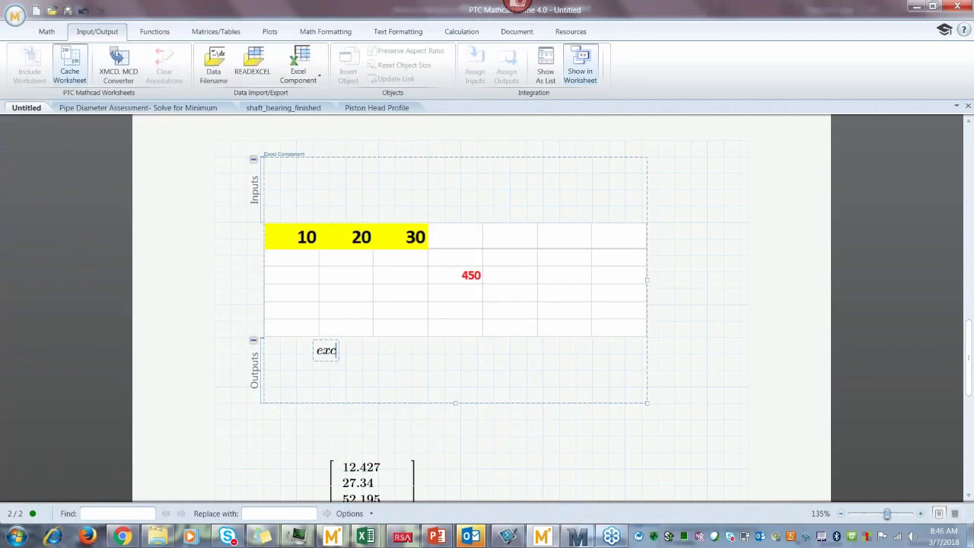
type("el\"D3")
left_click(319, 355)
type(":")
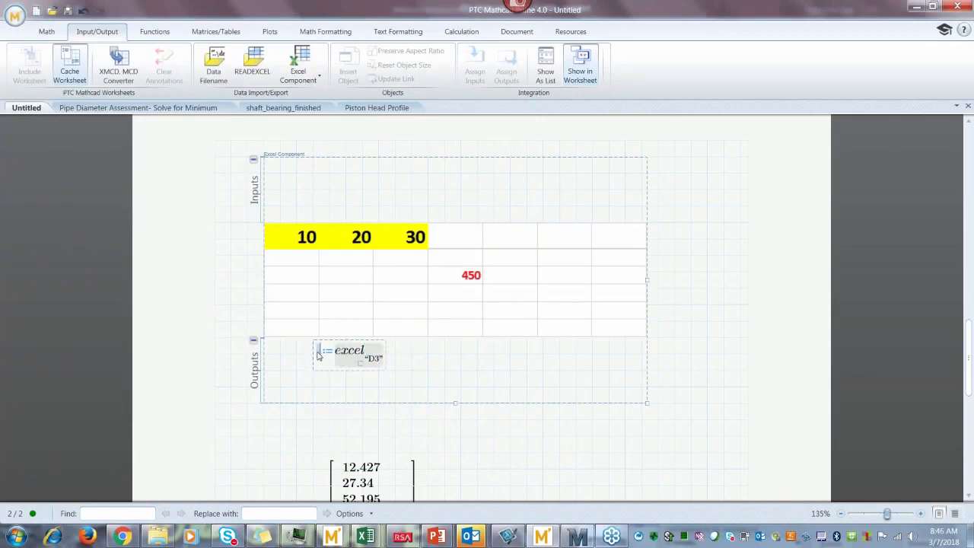
type("output")
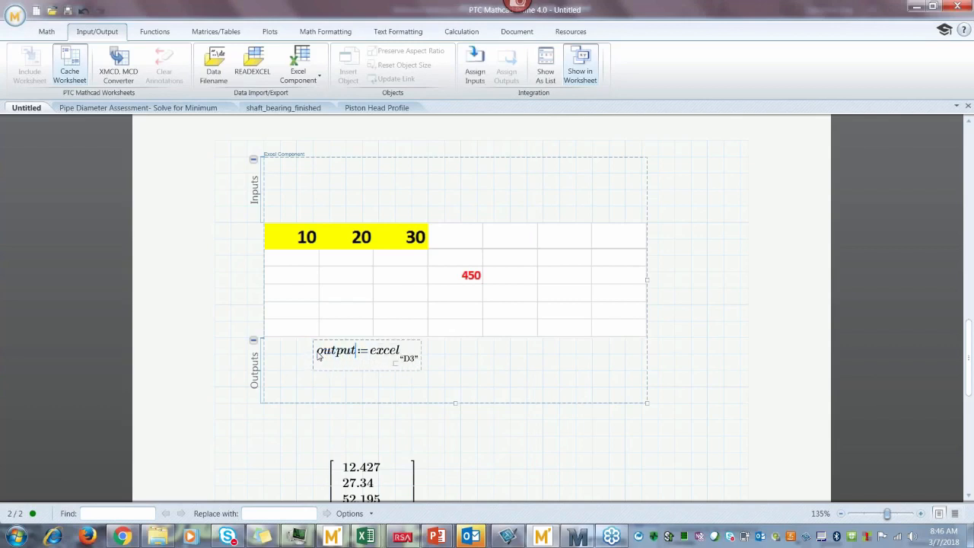
Step: Evaluate output in a region just below the Excel component and nudge that region down one grid step
left_click(330, 419)
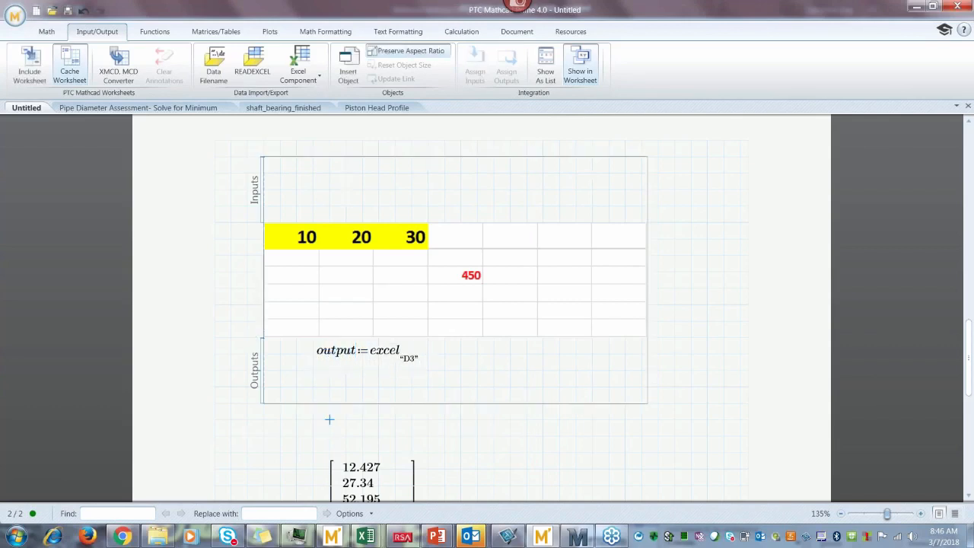
type("output ")
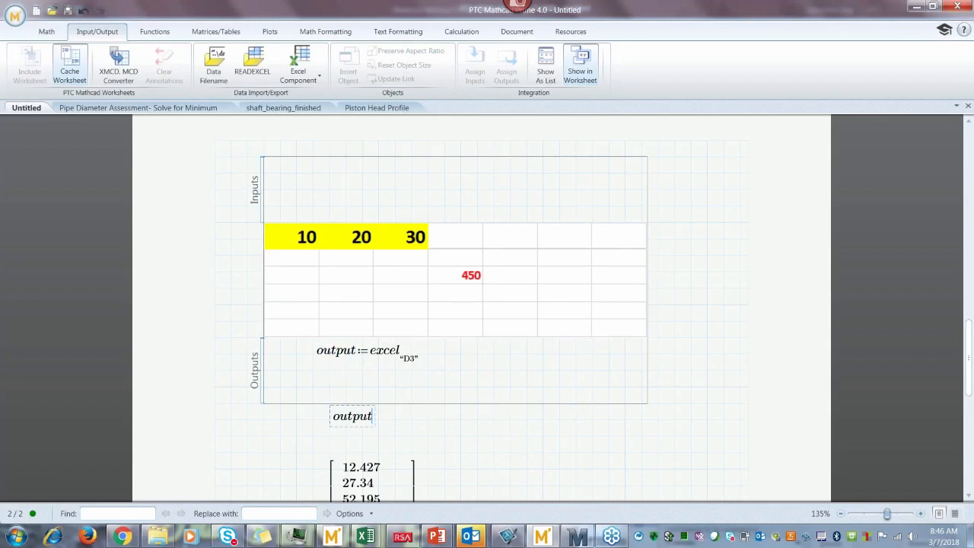
type("= 450")
left_click(353, 428)
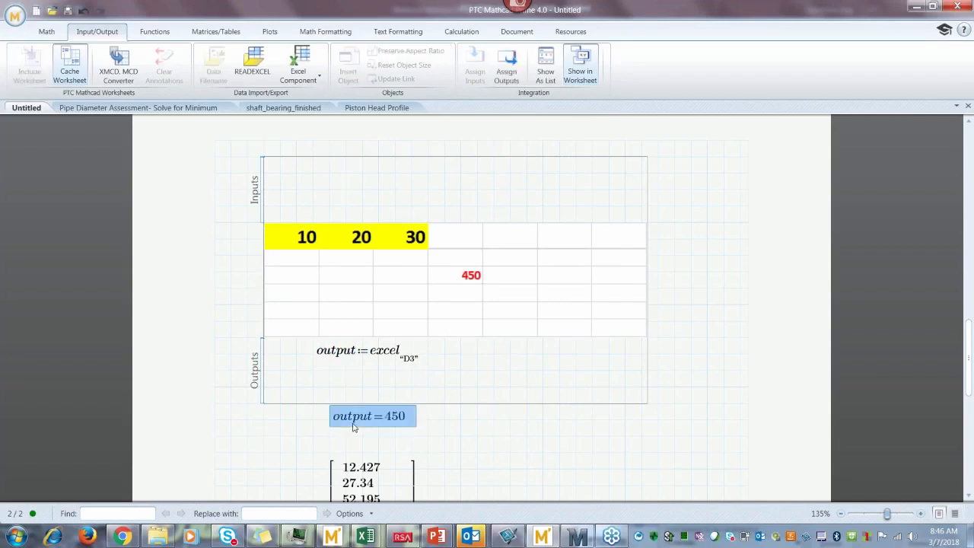
key("Down")
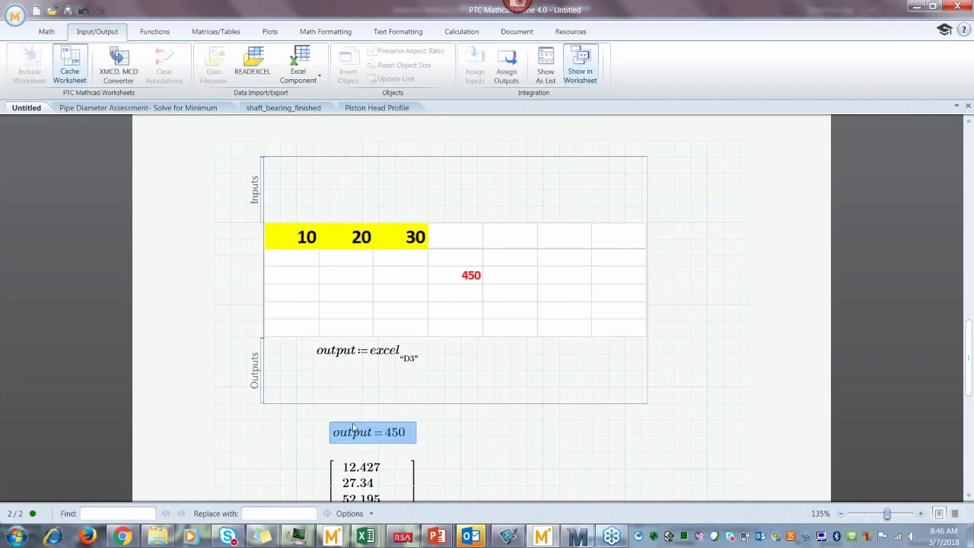
Step: Assign the value 25 to excel"A1" in the Excel component's Inputs area and recalculate
left_click(282, 190)
left_click(282, 189)
type("exc")
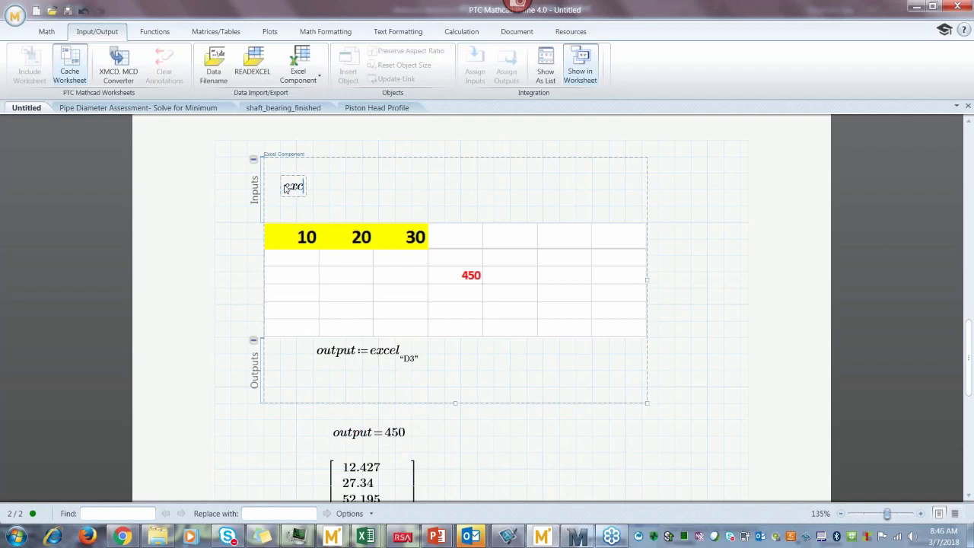
type("el\"A1")
type(":=")
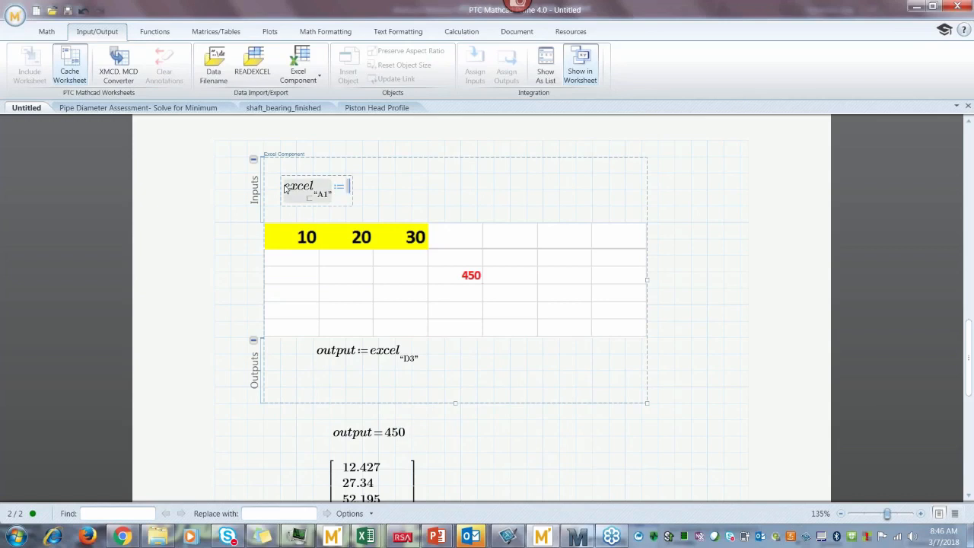
type("25")
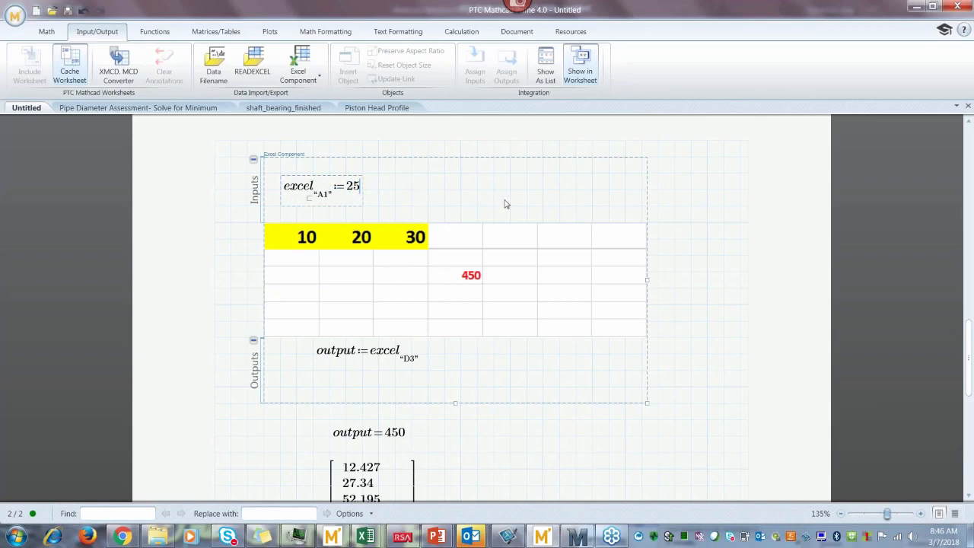
left_click(691, 261)
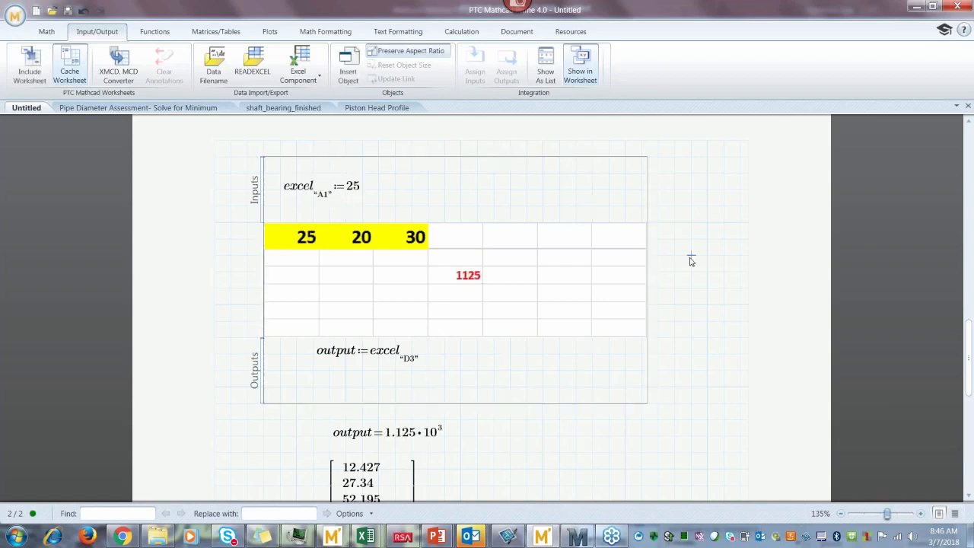
Step: Move the Excel component down to free space above it and define α := 25 there
left_click(412, 174)
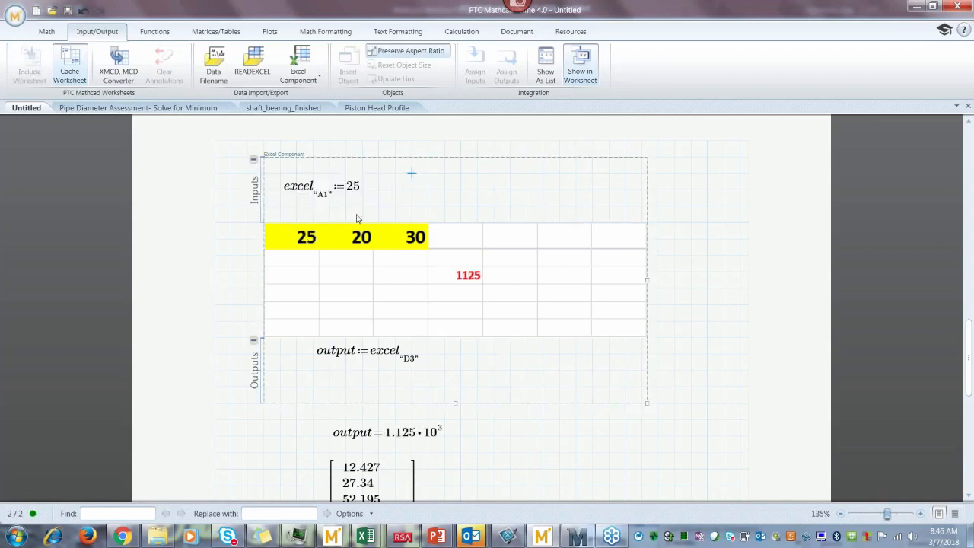
left_click_drag(295, 164, 294, 198)
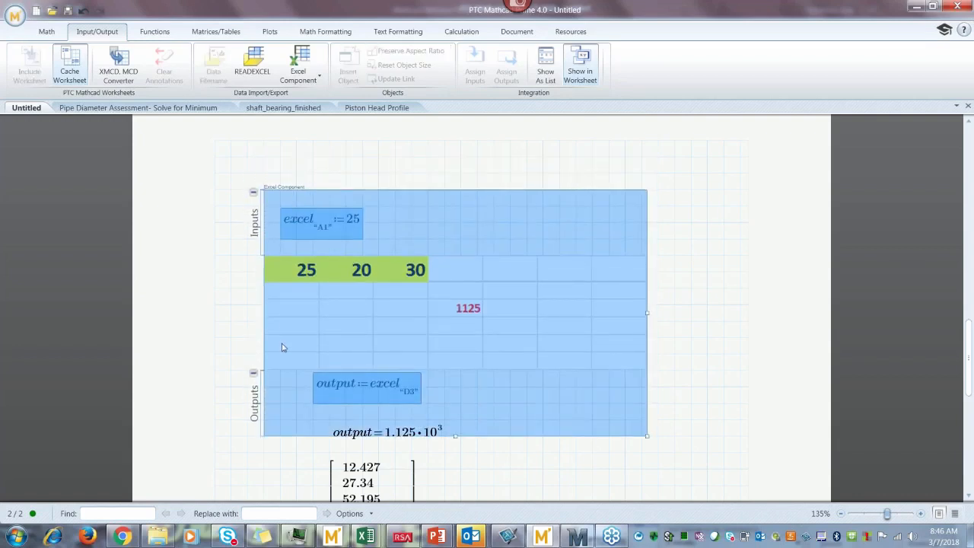
left_click(345, 158)
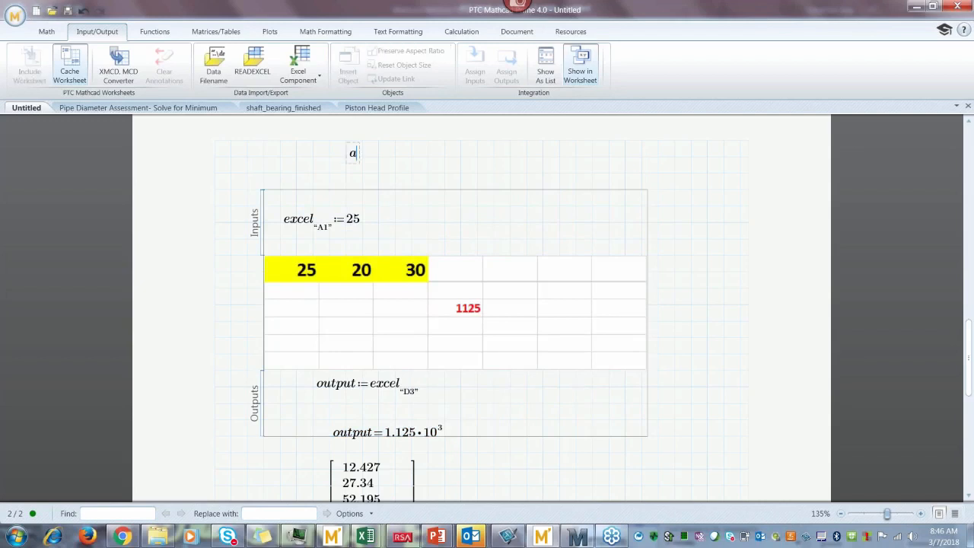
type("a")
key("ctrl+g")
type(":= 25")
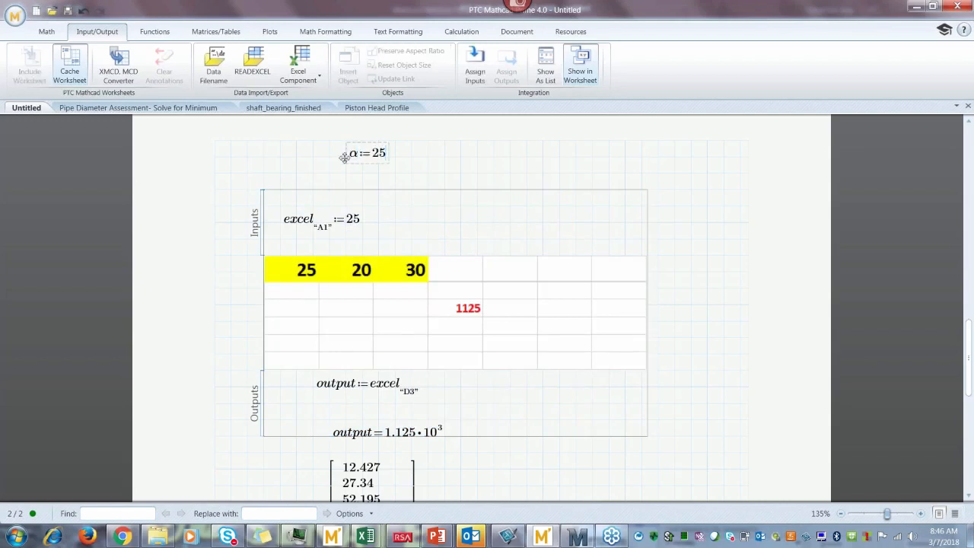
Step: Replace the constant assigned to excel"A1" in the Inputs area with the variable α
left_click(357, 221)
key("BackSpace")
key("BackSpace")
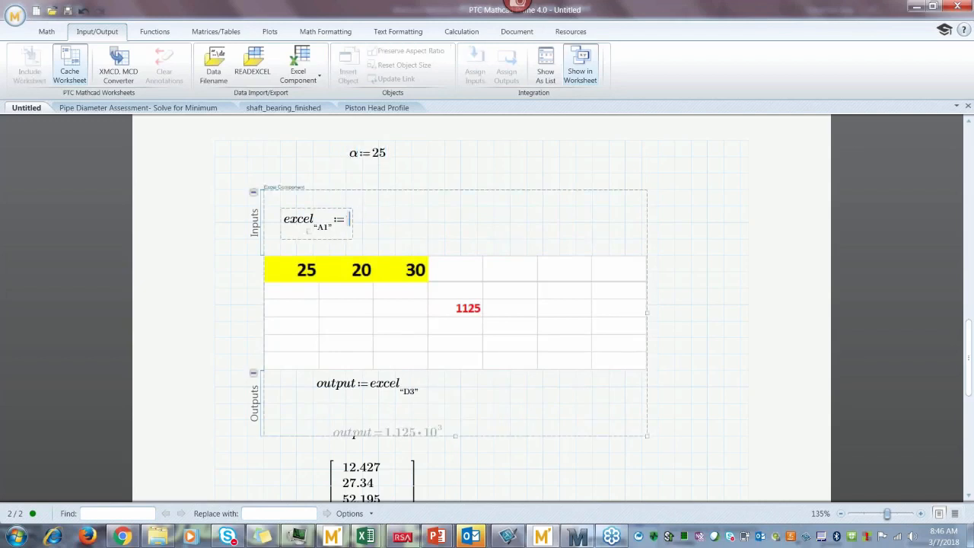
type("a")
key("ctrl+g")
left_click(266, 164)
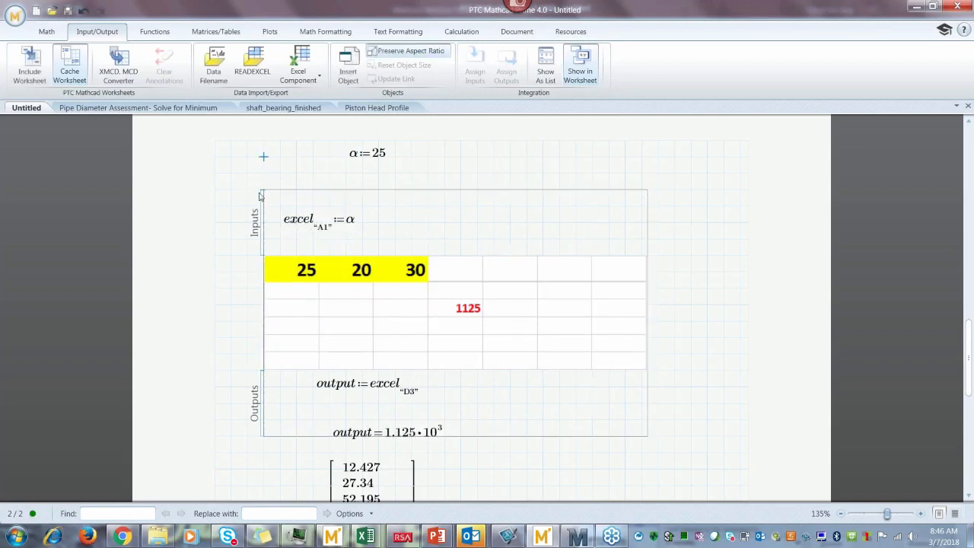
Step: Collapse the Excel component's Inputs and Outputs areas
left_click(249, 207)
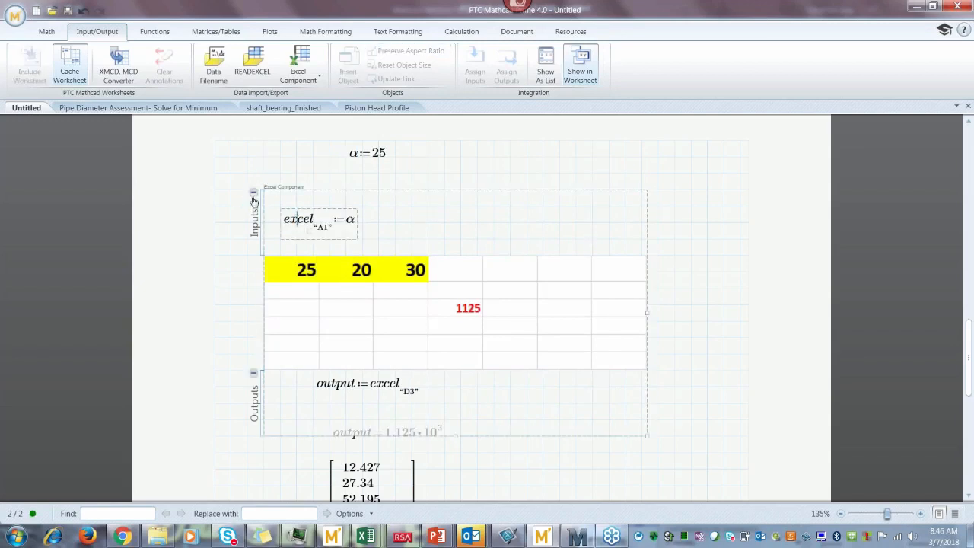
left_click(254, 196)
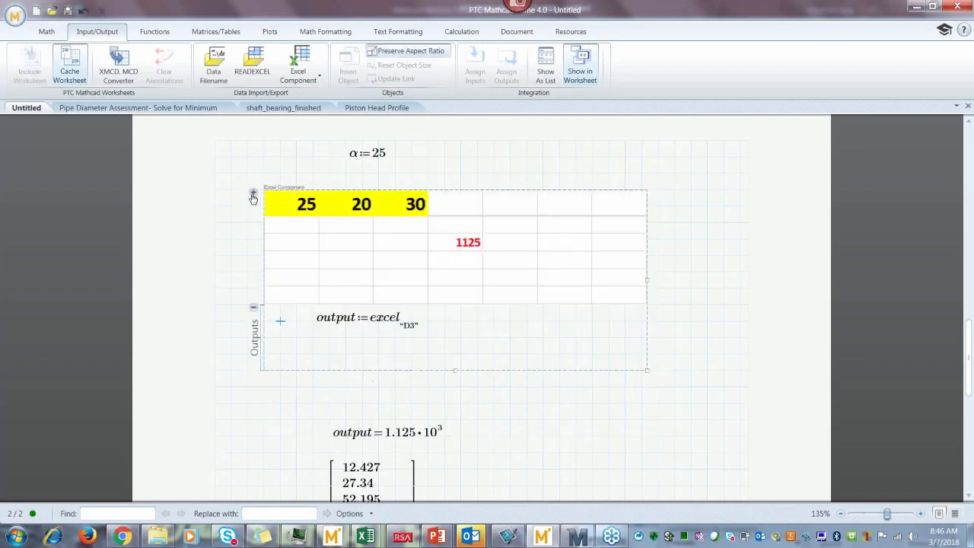
left_click(254, 311)
Step: Move the output evaluation region up five grid steps, closer to the Excel component
left_click(328, 426)
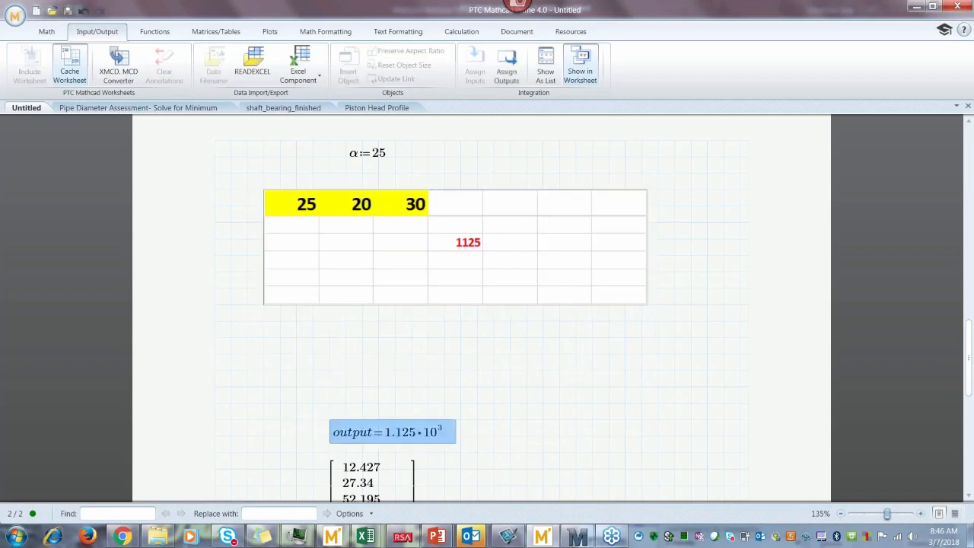
key("Up")
key("Up")
key("Up")
key("Up")
key("Up")
left_click(510, 484)
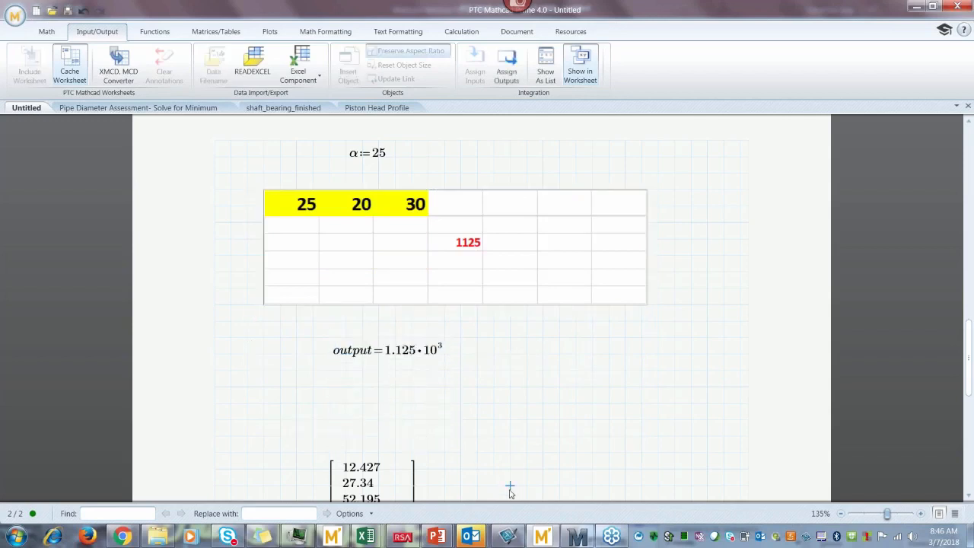
Step: Change α to 35 and recalculate the worksheet
left_click(379, 154)
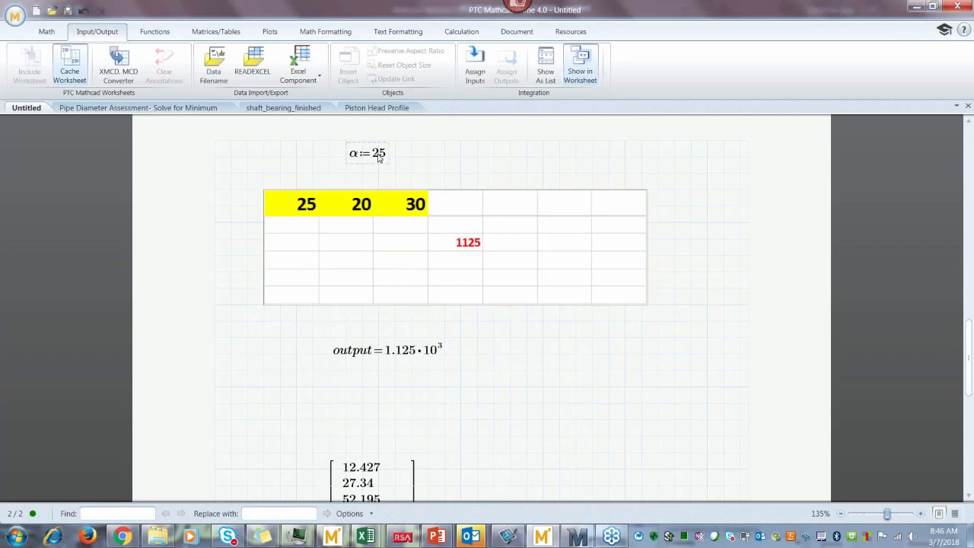
key("BackSpace")
type("3")
left_click(557, 395)
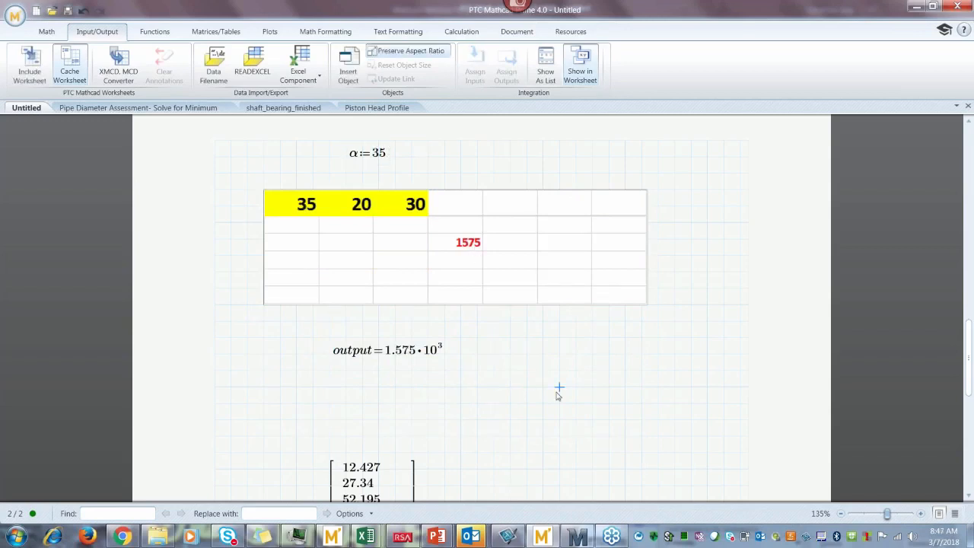
Step: Set α to 22 and recalculate the worksheet
left_click(384, 156)
key("BackSpace")
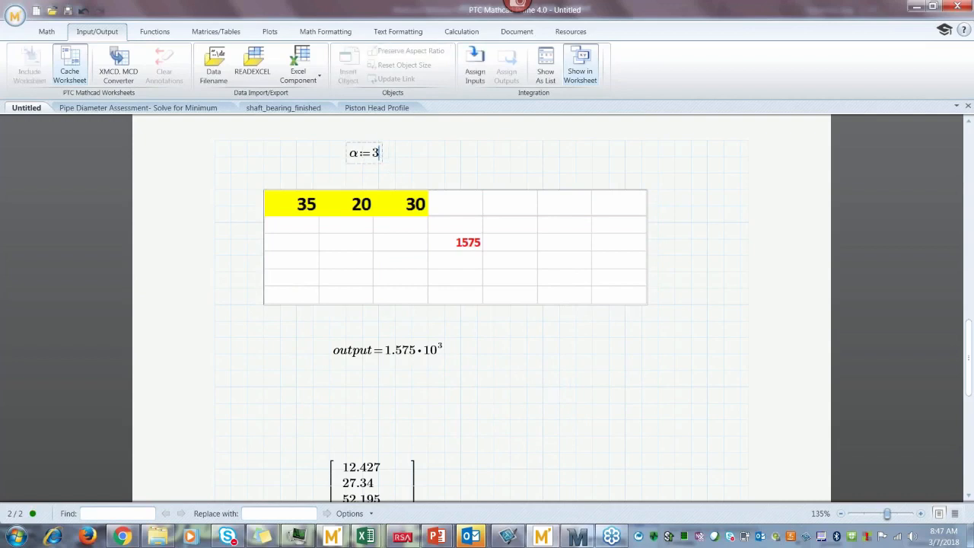
key("BackSpace")
type("22")
left_click(345, 172)
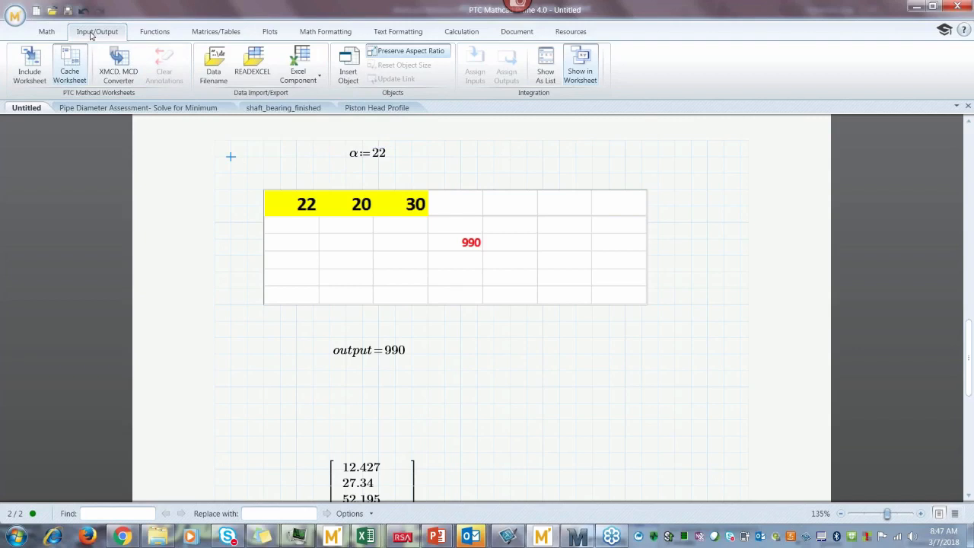
Step: Try to start the XMCD, MCD Converter, and switch to the other open Mathcad Prime window
left_click(120, 74)
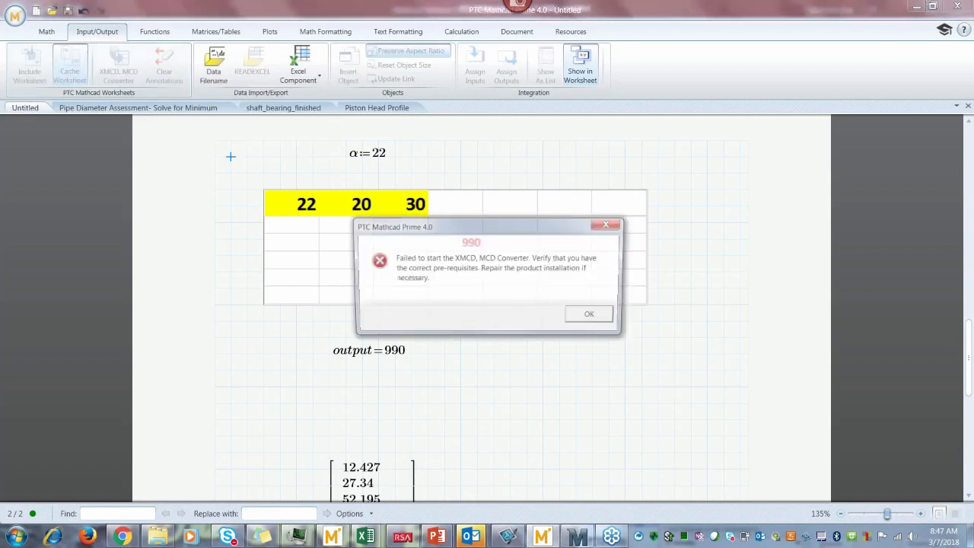
left_click(601, 317)
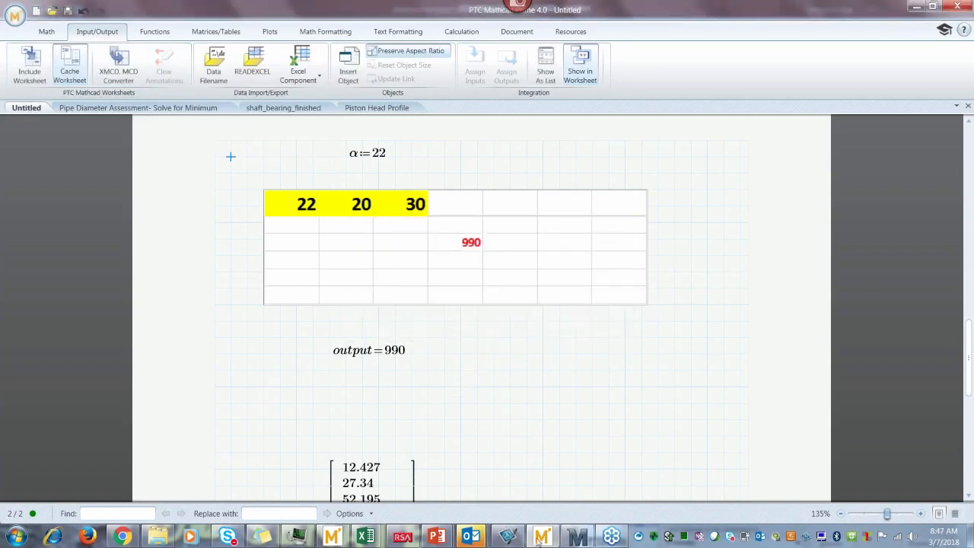
mouse_move(546, 542)
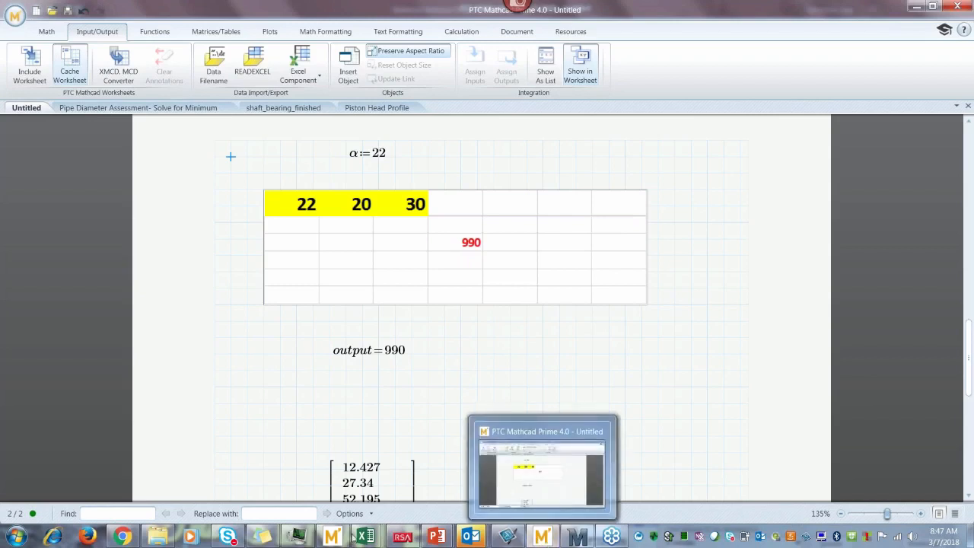
left_click(331, 537)
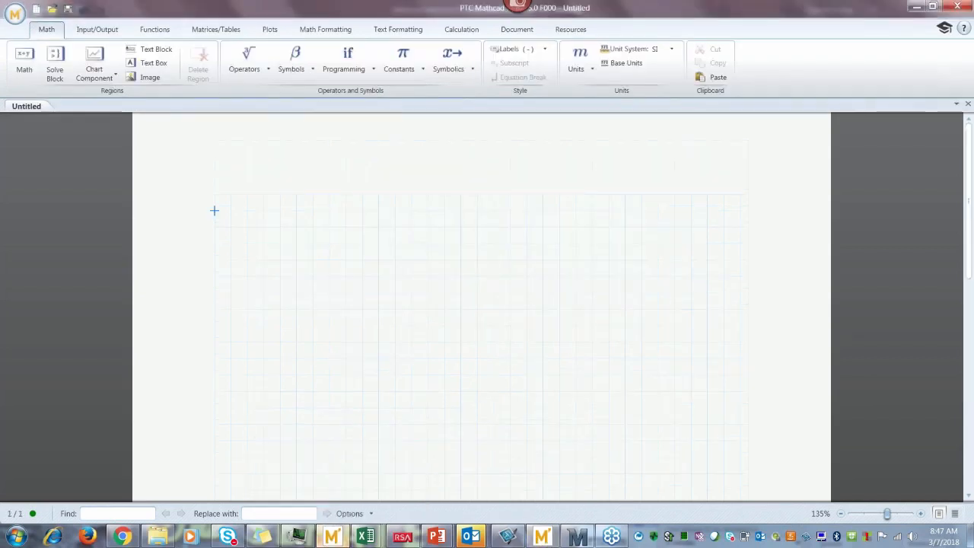
Step: Start the XMCD, MCD Converter and add heat pumps.xmcd from the Heat Pumps folder as the source worksheet
left_click(97, 29)
left_click(118, 61)
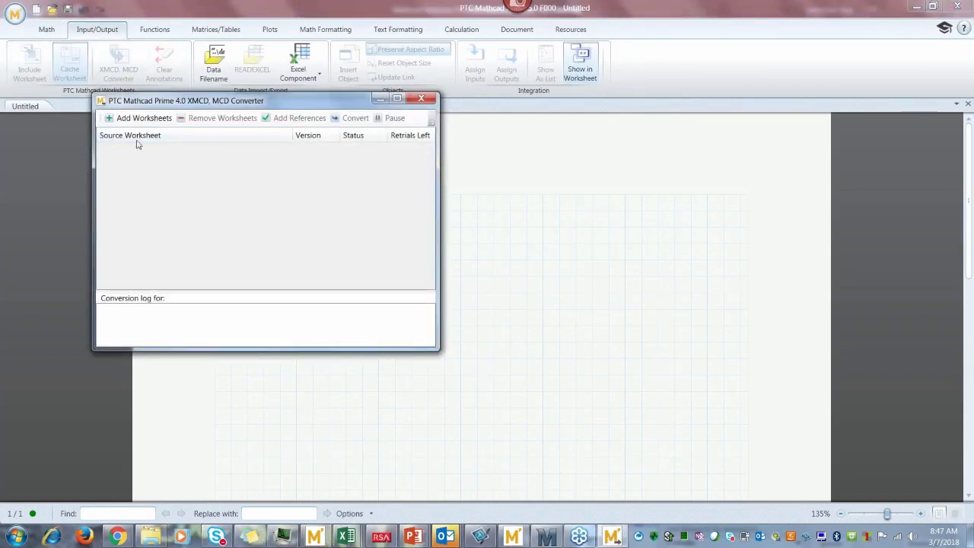
left_click(114, 118)
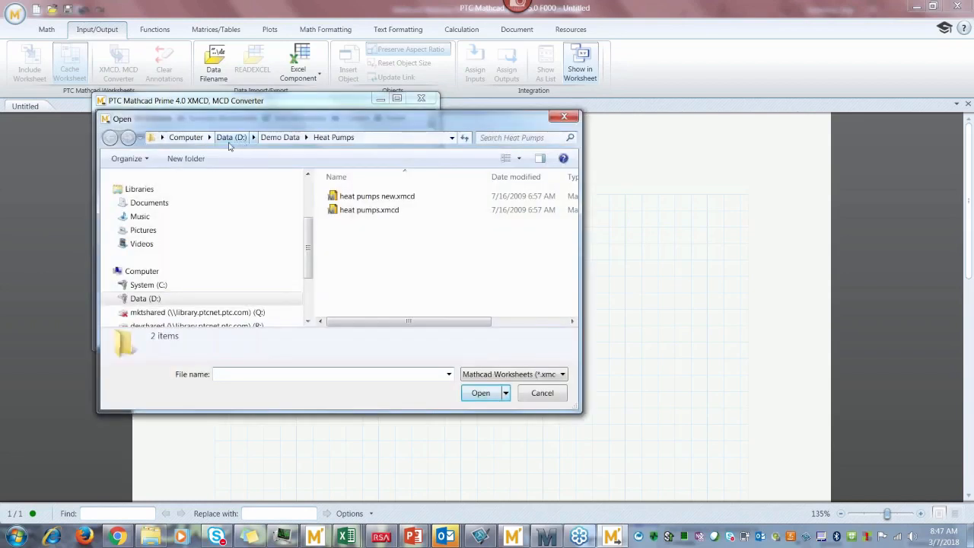
left_click(385, 214)
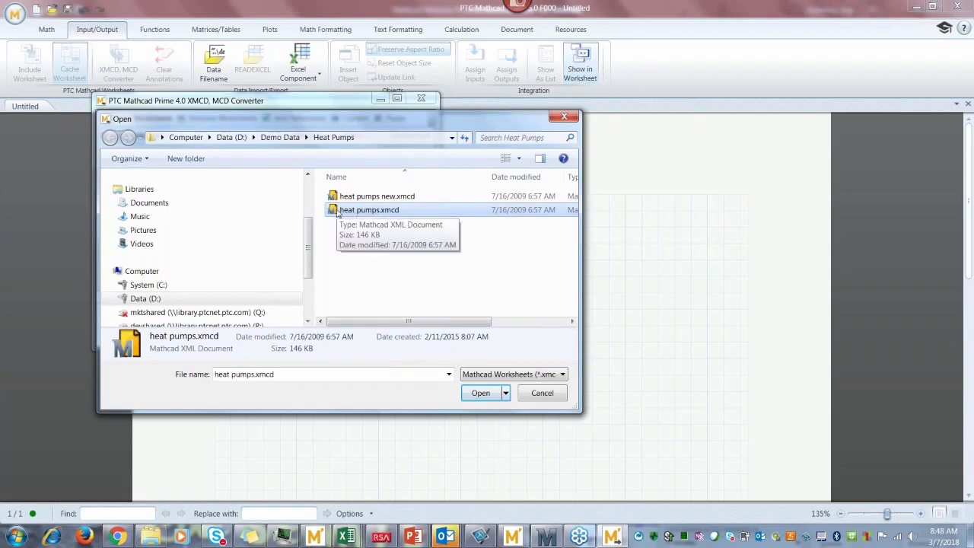
left_click(479, 394)
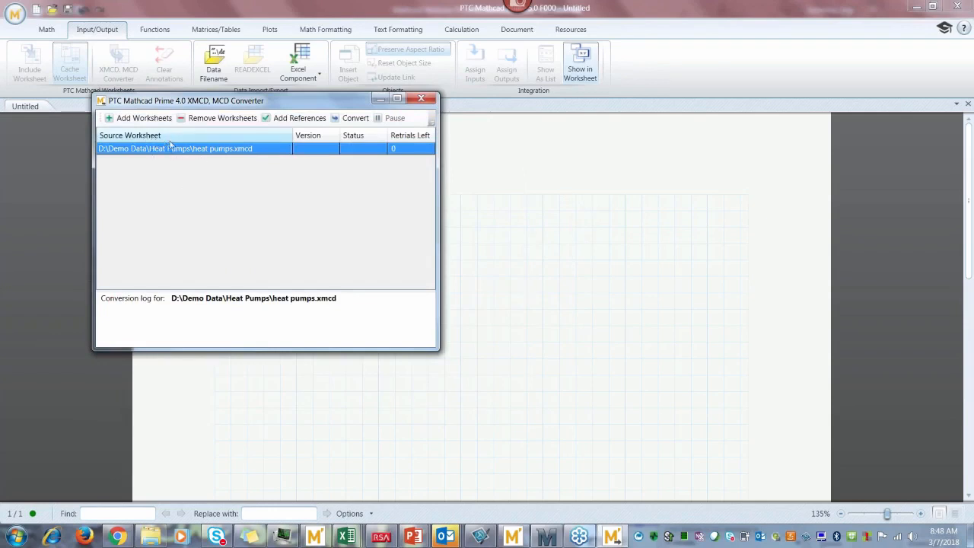
Step: Convert heat pumps.xmcd, enlarge the conversion log to read it in full, and close the converter
left_click(356, 118)
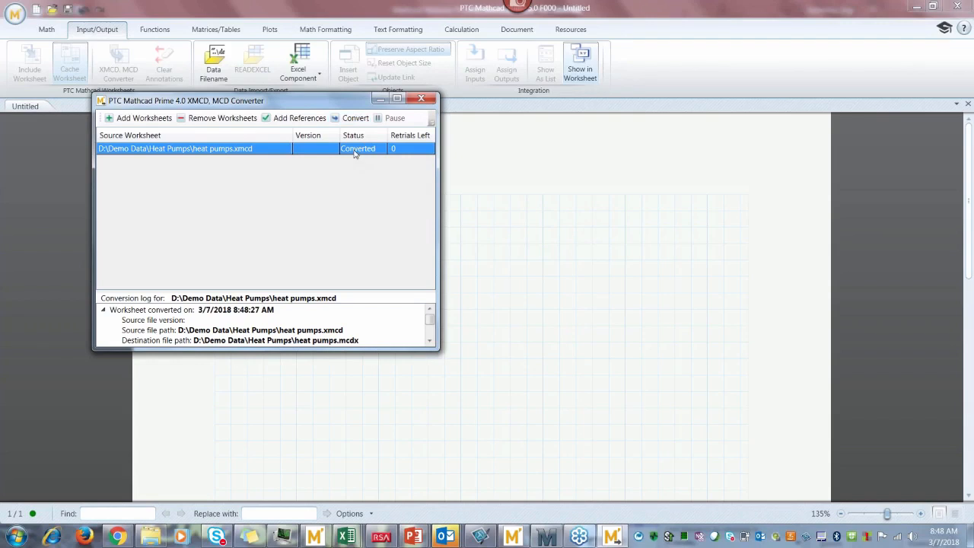
left_click_drag(405, 294, 403, 237)
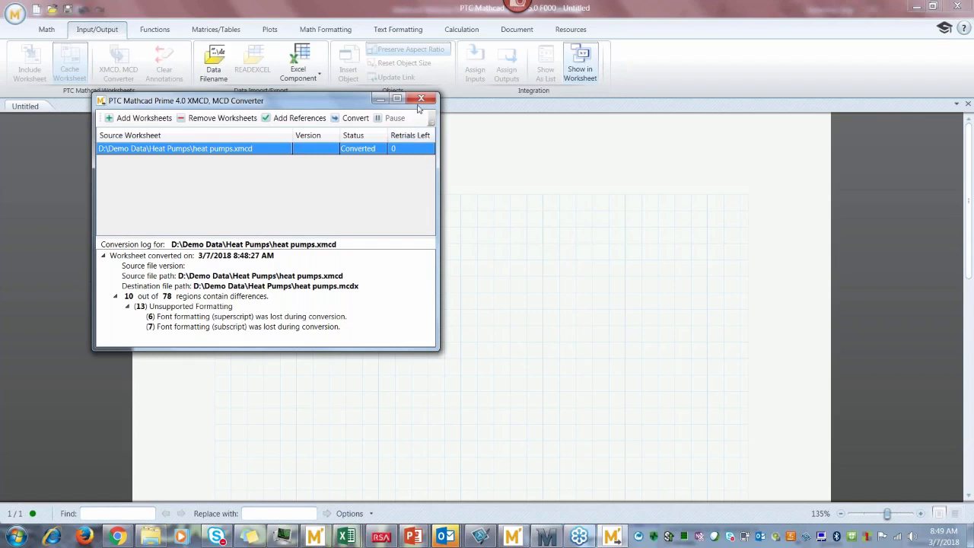
left_click(421, 100)
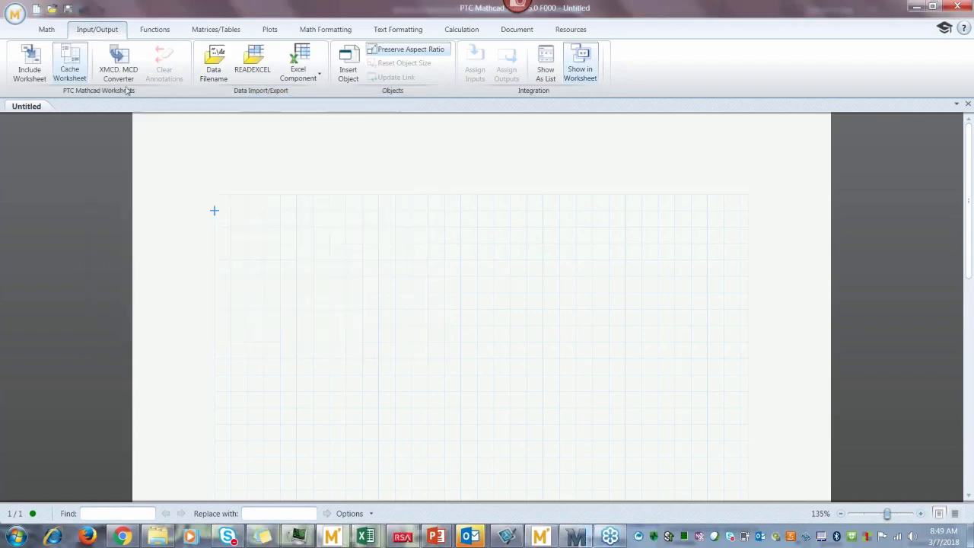
Step: Start opening a worksheet and browse to the Data (D:) drive
left_click(17, 15)
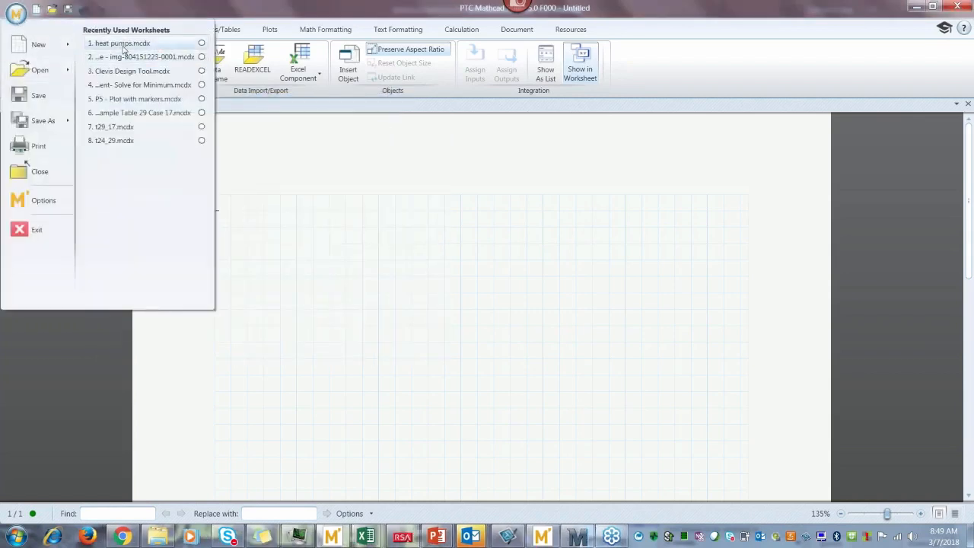
left_click(38, 69)
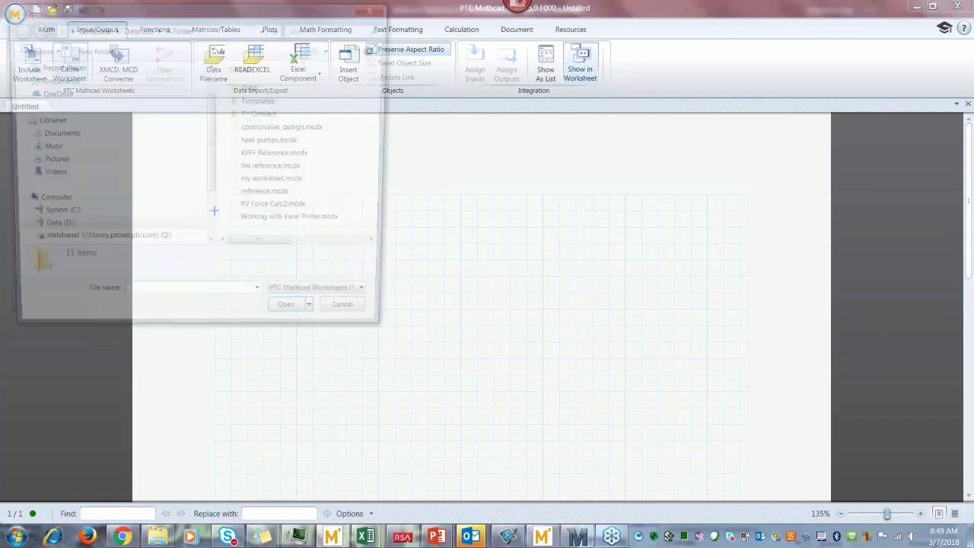
left_click(136, 27)
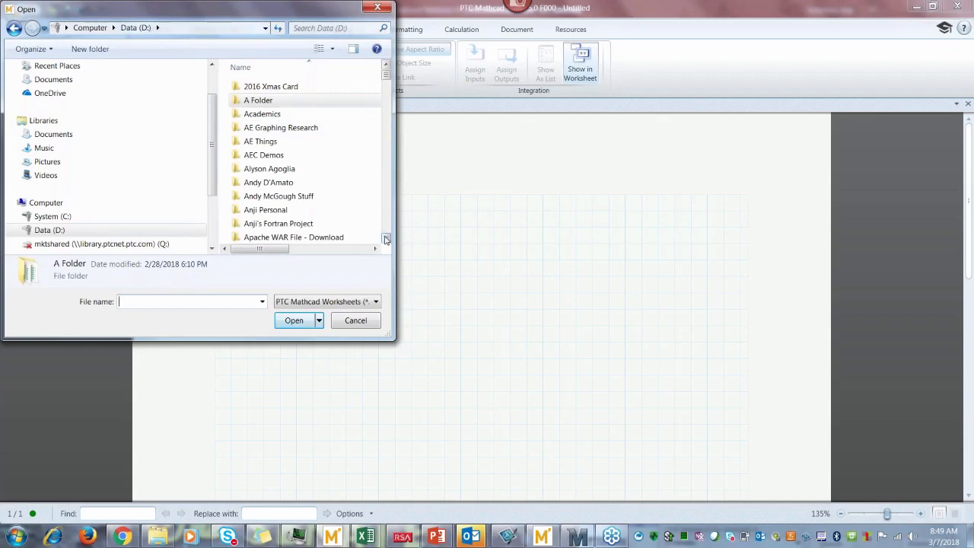
Step: Switch to legacy Mathcad and look through the original heat pumps.xmcd worksheet from the given parameters to the related calculations
left_click(577, 537)
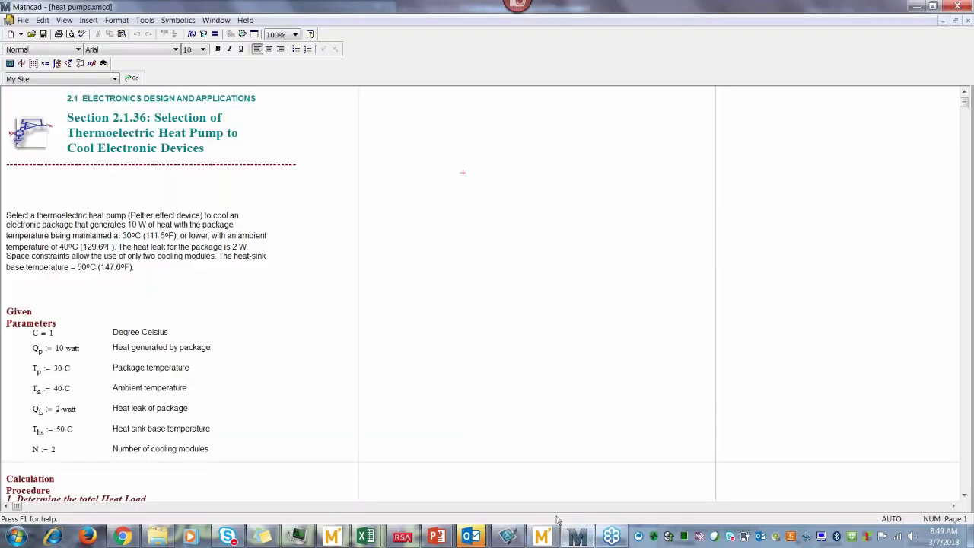
left_click(367, 342)
scroll(226, 327, "down", 5)
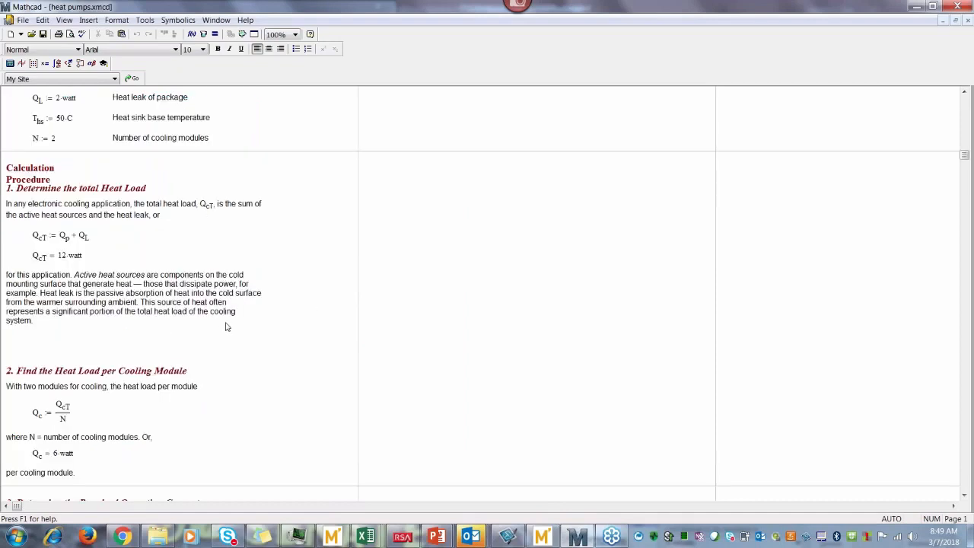
scroll(226, 326, "down", 10)
scroll(226, 326, "down", 5)
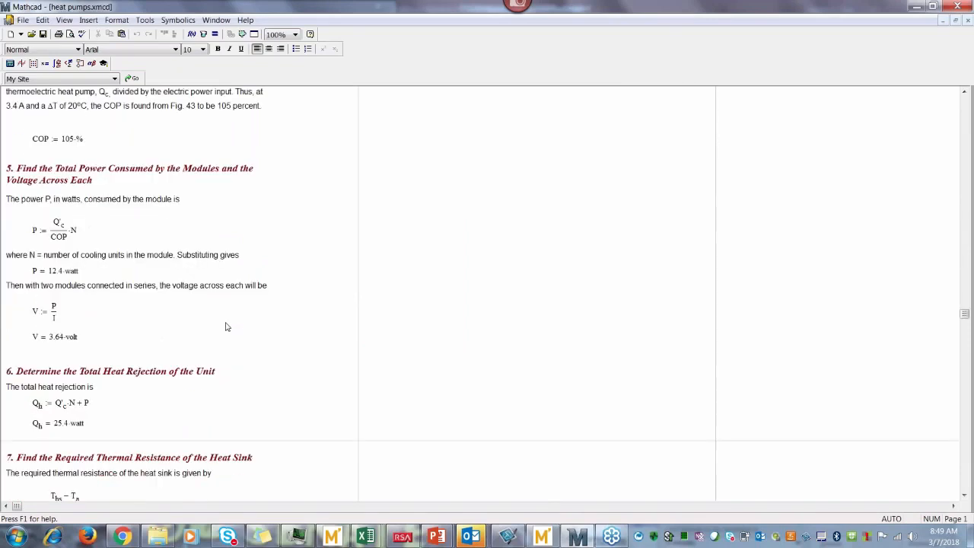
scroll(225, 326, "down", 5)
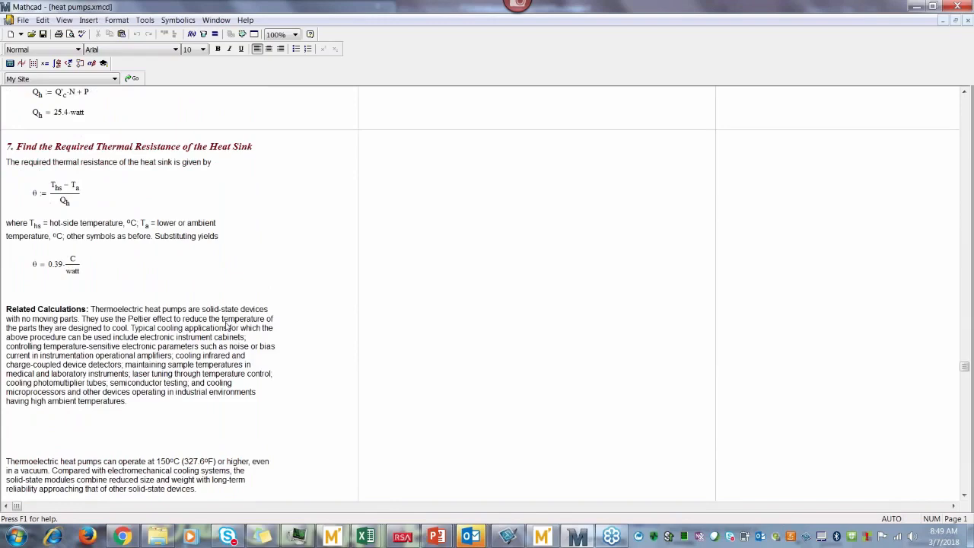
scroll(225, 326, "up", 20)
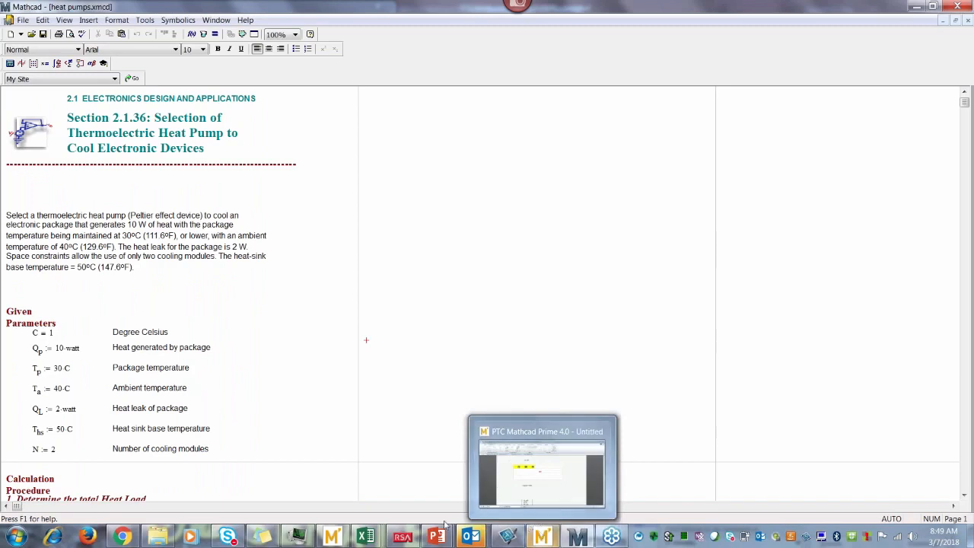
Step: Switch back to Mathcad Prime and open the converted heat pumps.mcdx from the Demo Data\Heat Pumps folder
left_click(333, 491)
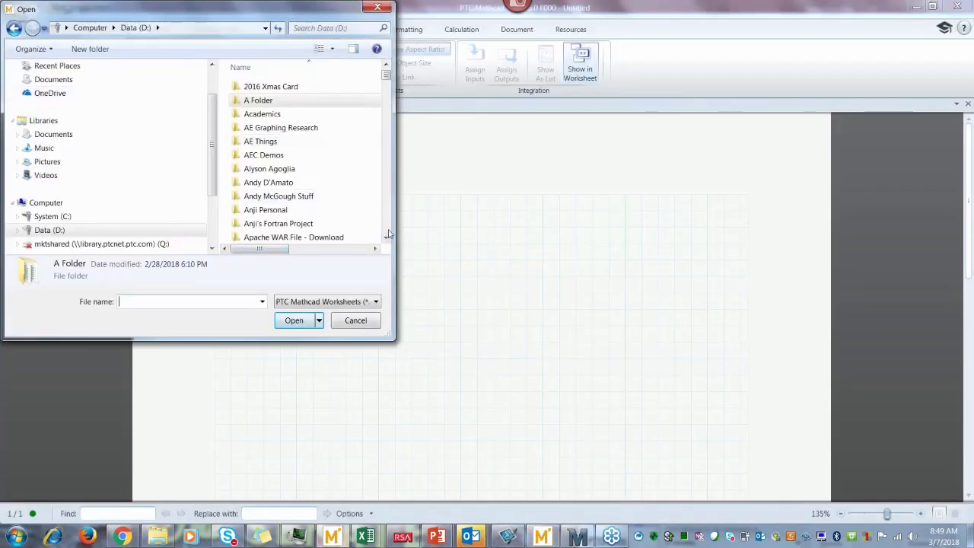
scroll(388, 233, "down", 12)
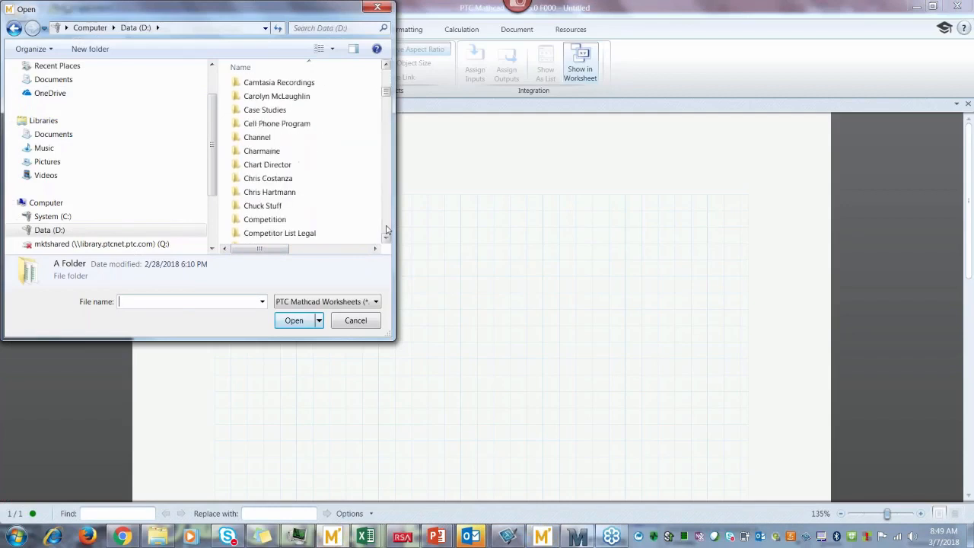
scroll(386, 230, "down", 10)
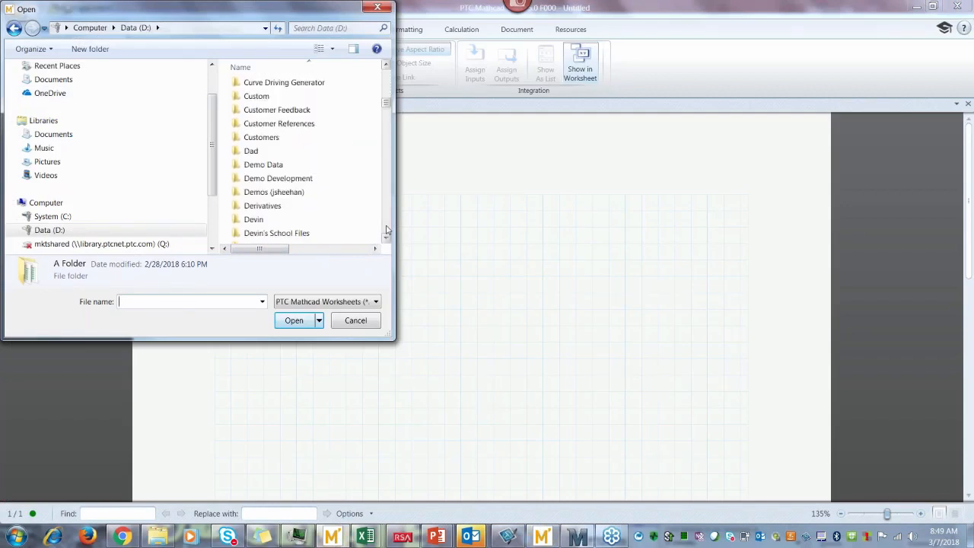
double_click(274, 165)
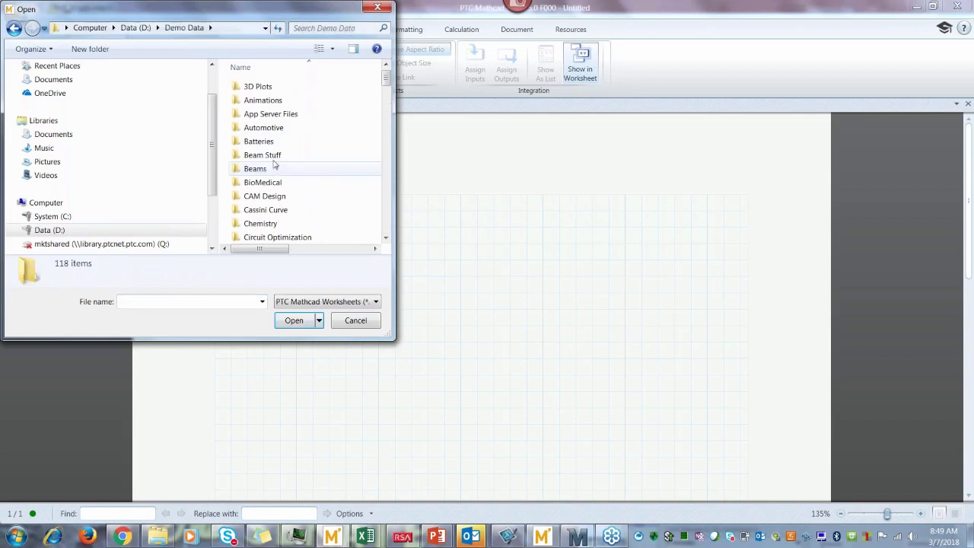
left_click(386, 98)
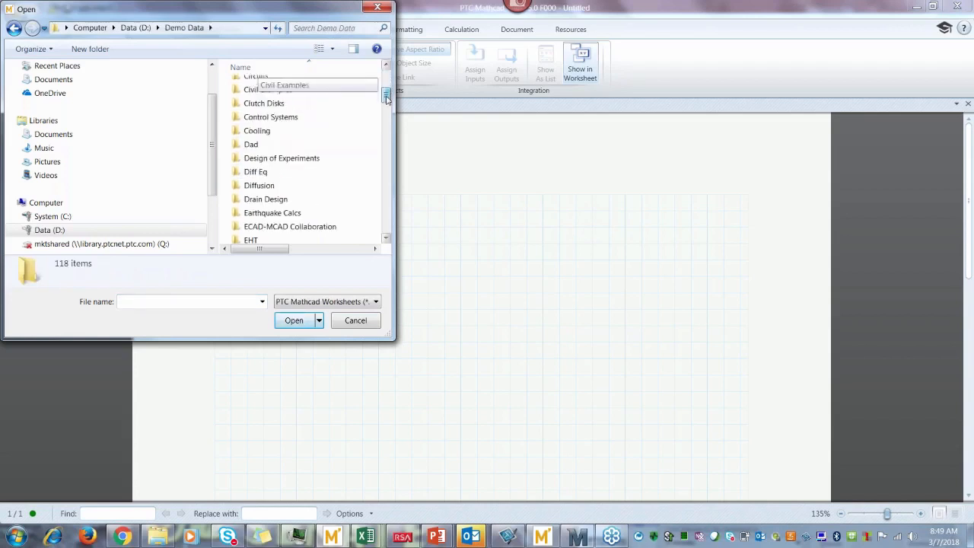
left_click_drag(386, 95, 387, 124)
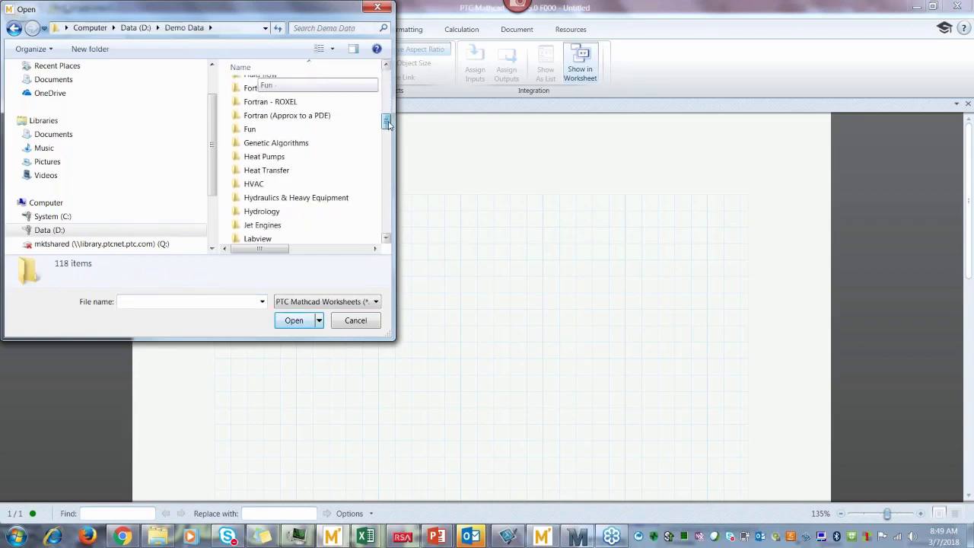
double_click(268, 157)
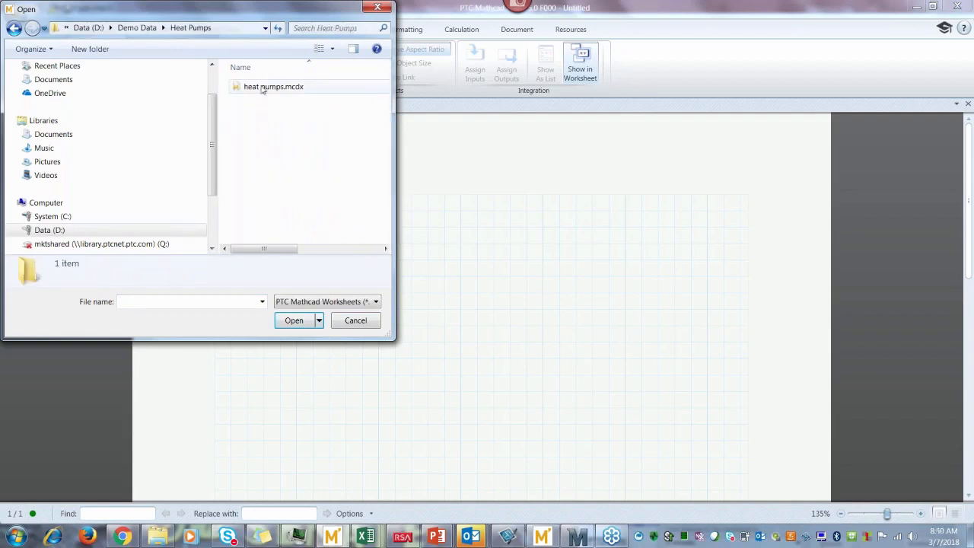
left_click(262, 88)
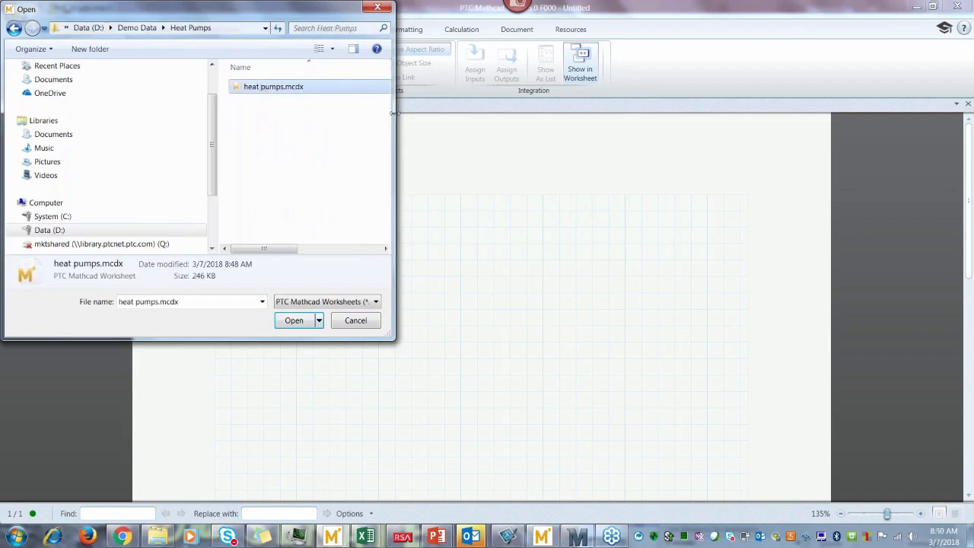
left_click_drag(393, 114, 559, 114)
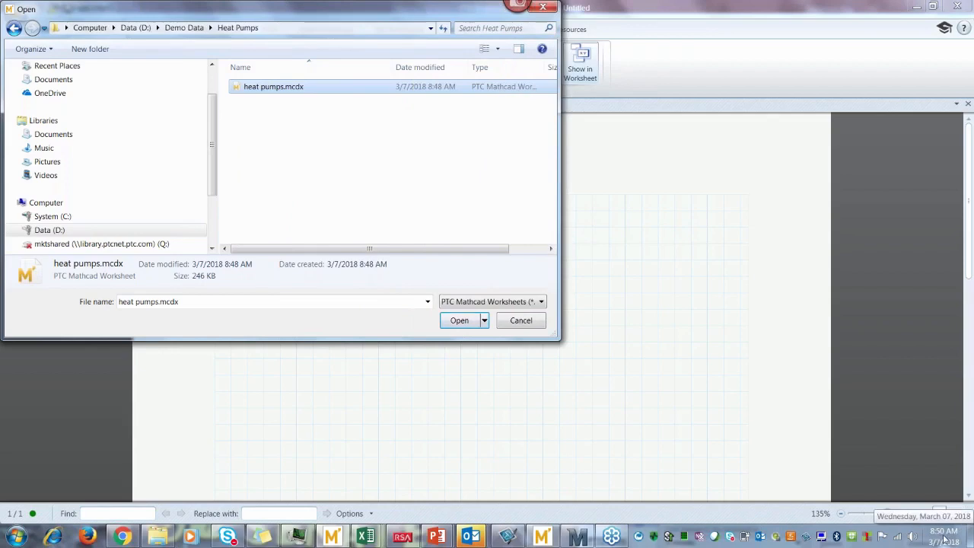
left_click(462, 321)
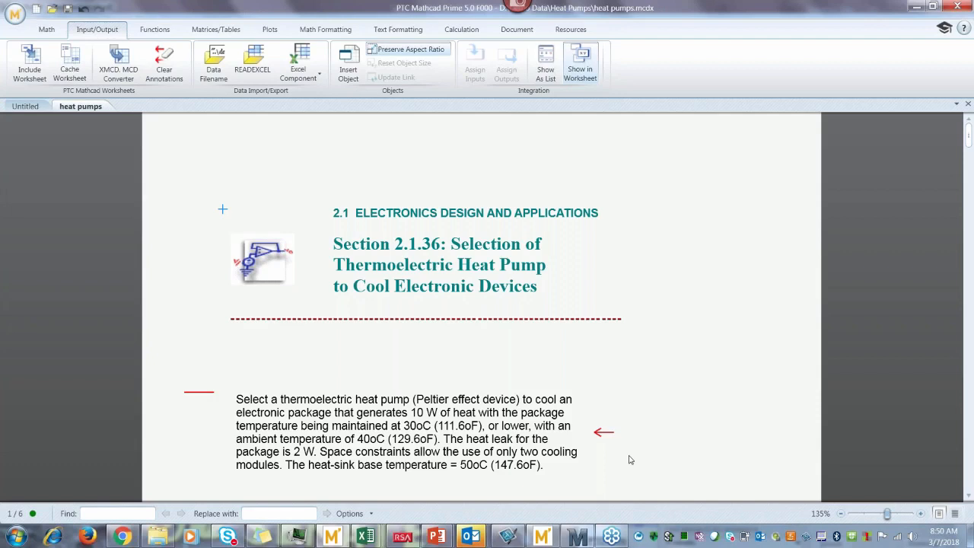
Step: Examine the conversion annotation on the introductory paragraph and the Celsius and Fahrenheit temperatures in its text
mouse_move(608, 436)
left_click(530, 451)
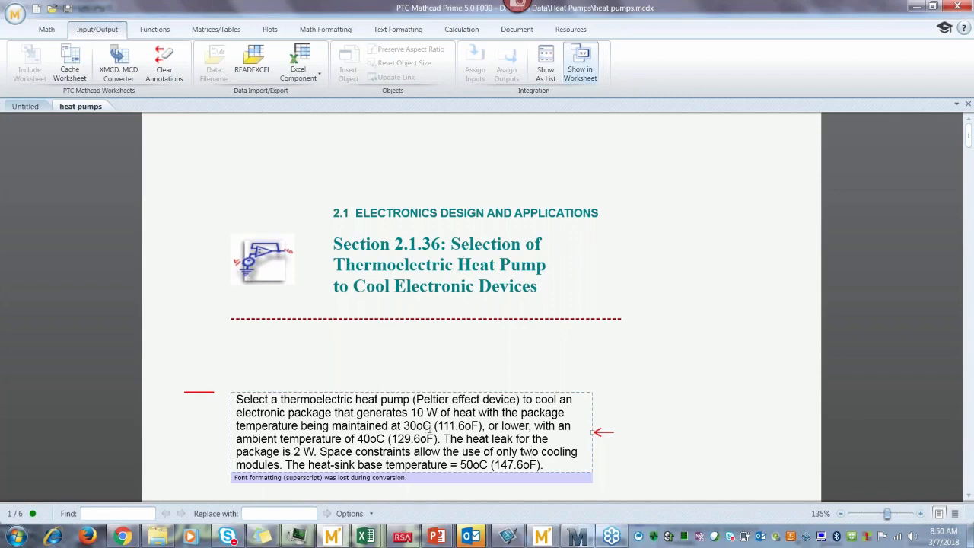
left_click_drag(431, 426, 405, 426)
left_click_drag(480, 426, 435, 428)
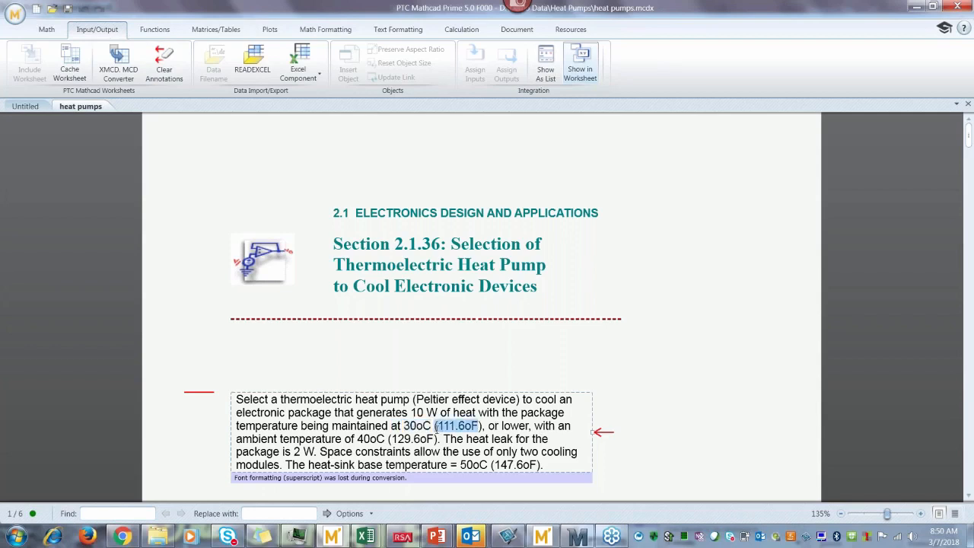
left_click(666, 443)
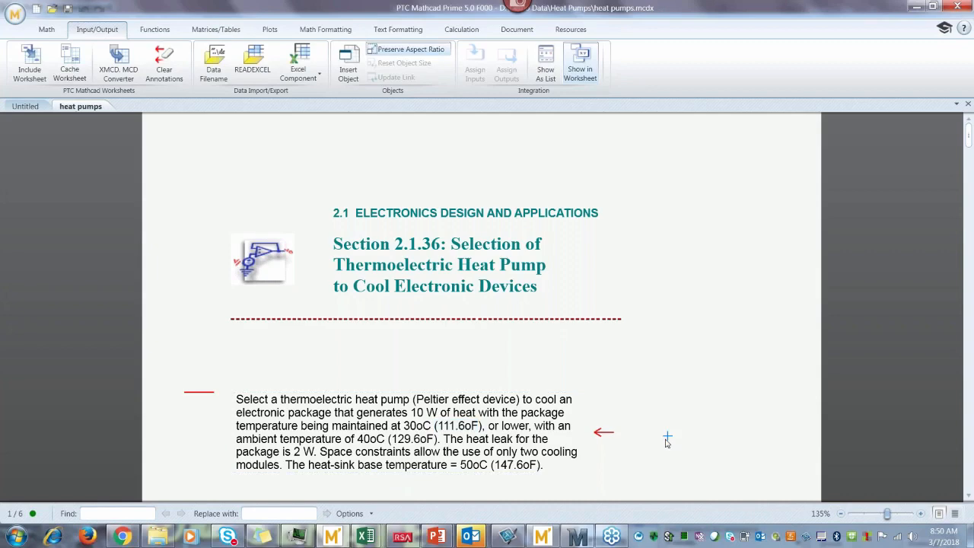
Step: Look through the converted worksheet down to the Given Parameters section and examine its variable definitions
key("Down")
key("Down")
key("Down")
key("Down")
key("Down")
key("Down")
key("Down")
key("Down")
key("Down")
key("Down")
key("Down")
key("Down")
key("Down")
key("Down")
key("Down")
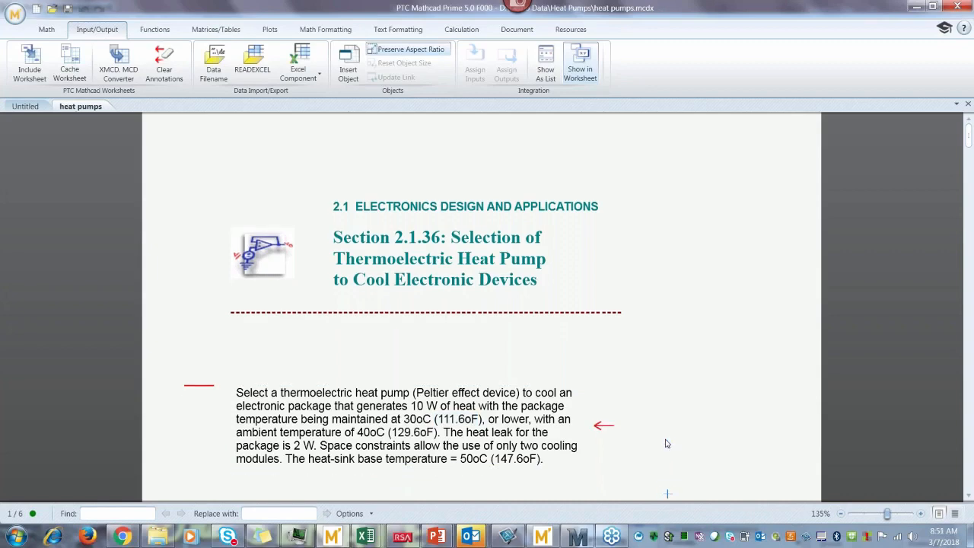
key("Down")
key("Down")
key("Down")
key("Down")
key("Down")
key("Down")
key("Down")
key("Down")
key("Down")
key("Down")
key("Down")
key("Down")
key("Down")
key("Down")
key("Down")
key("Down")
key("Down")
key("Down")
key("Down")
key("Down")
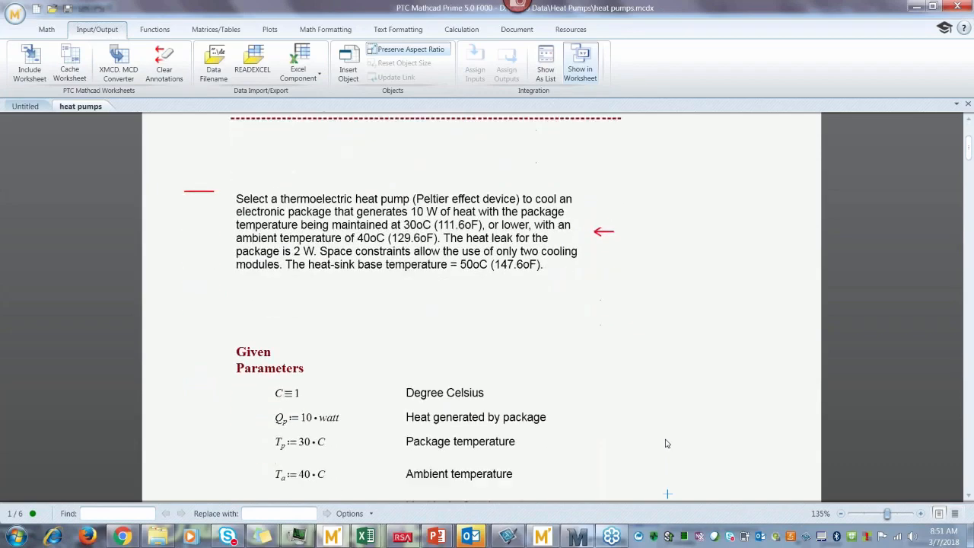
key("Down")
key("Down")
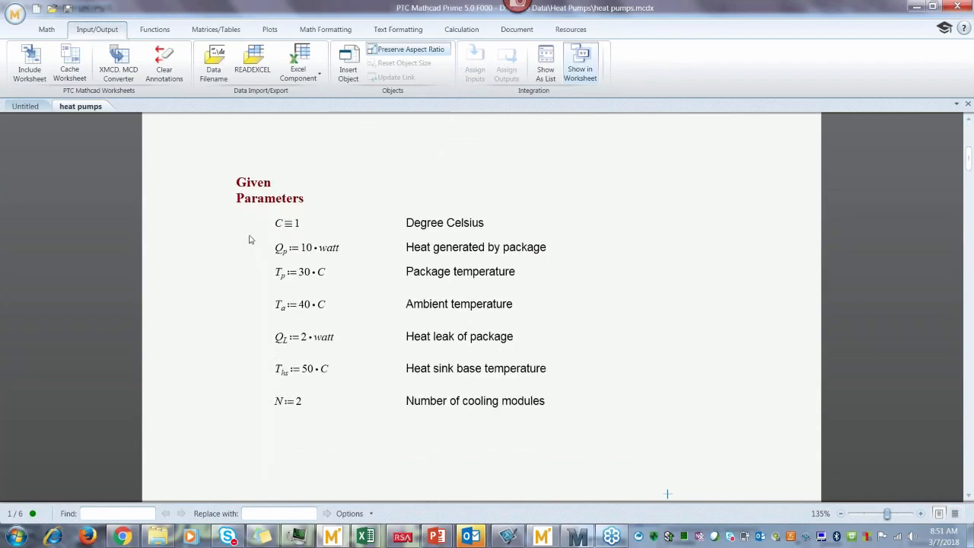
left_click(604, 424)
left_click(604, 428)
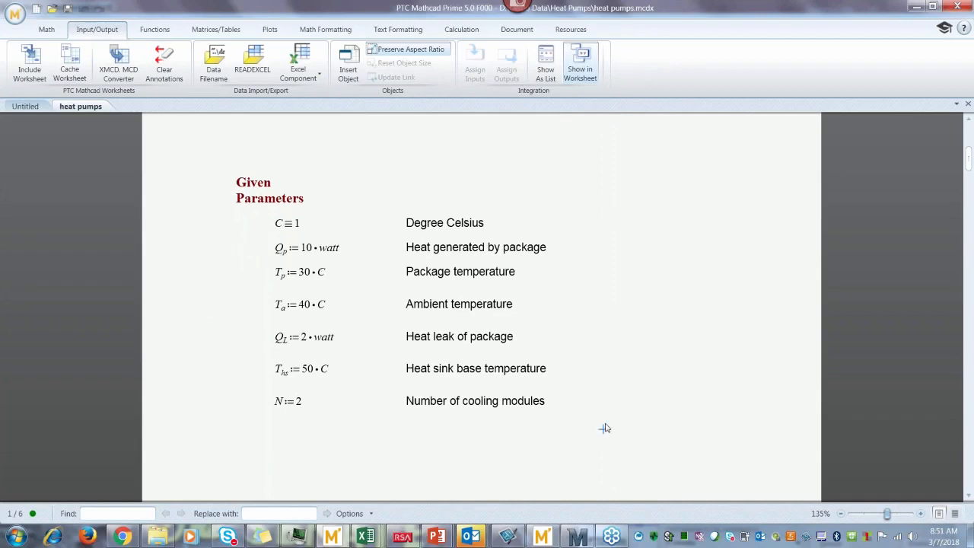
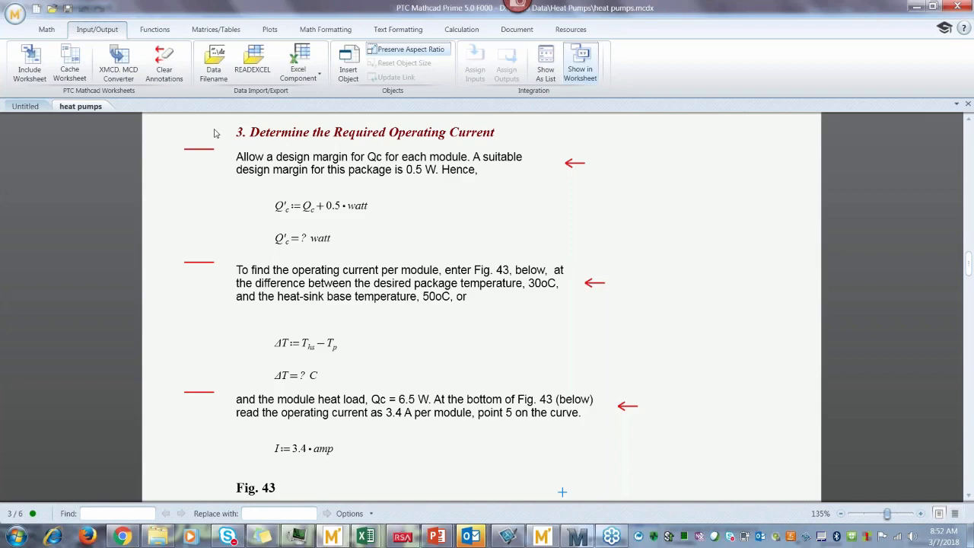
Step: Recalculate the converted worksheet and show the conversion annotation on the design margin paragraph in section 3
left_click(461, 31)
left_click(116, 61)
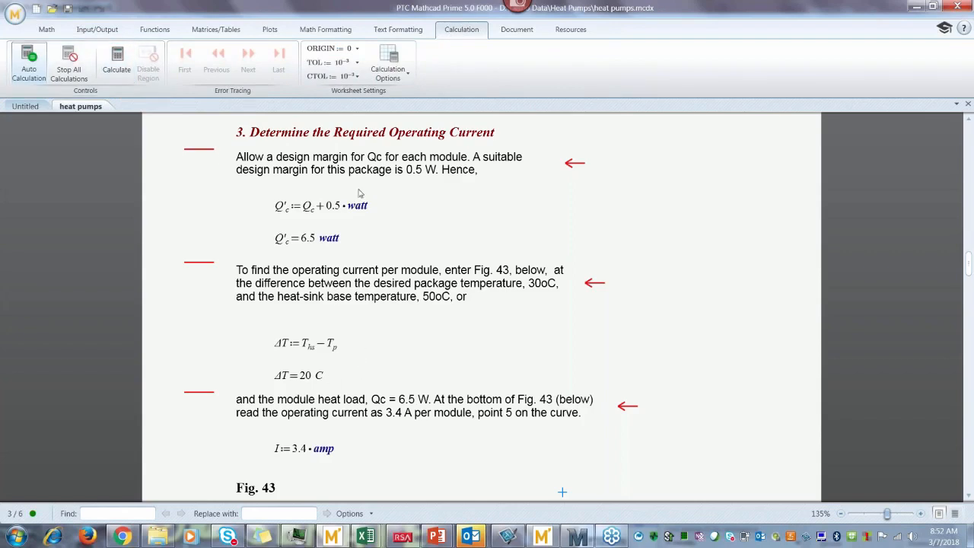
left_click(405, 169)
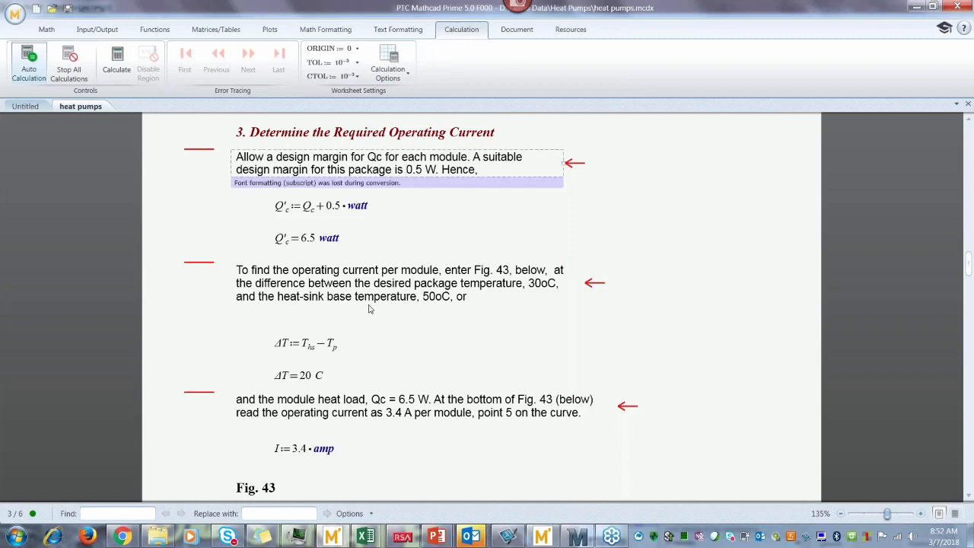
Step: Show the conversion annotation on the operating current paragraph in section 3 and look through the worksheet down to section 6
left_click(369, 270)
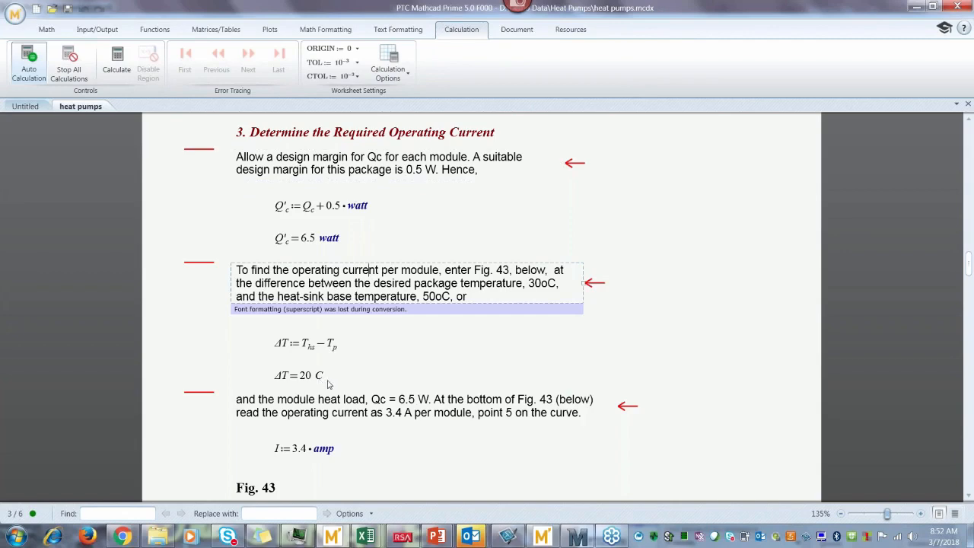
left_click(426, 373)
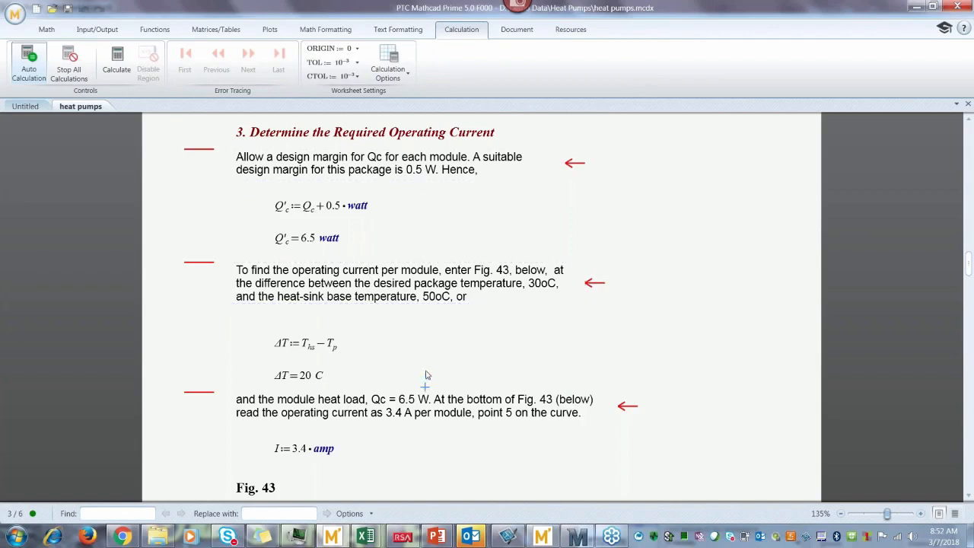
scroll(427, 373, "down", 1)
scroll(426, 372, "down", 10)
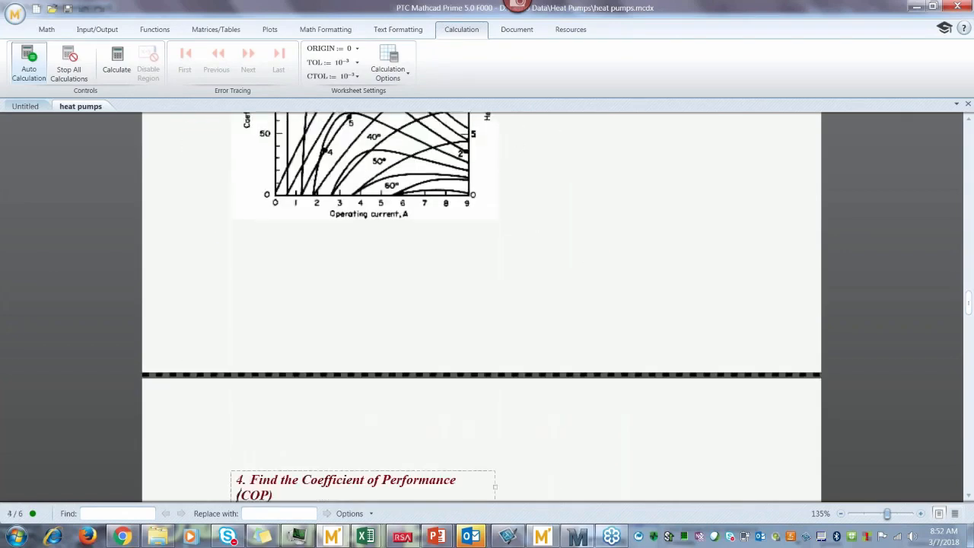
scroll(482, 354, "down", 5)
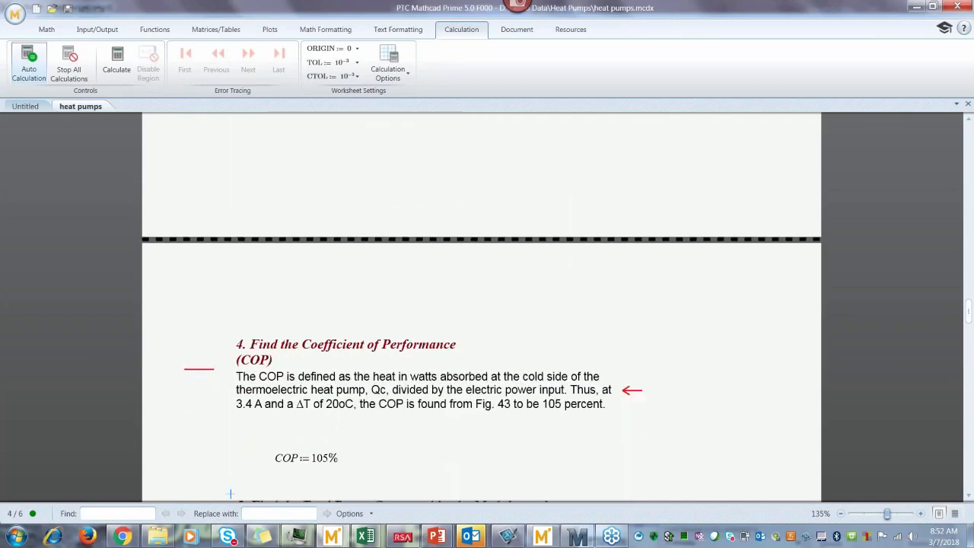
scroll(482, 353, "down", 10)
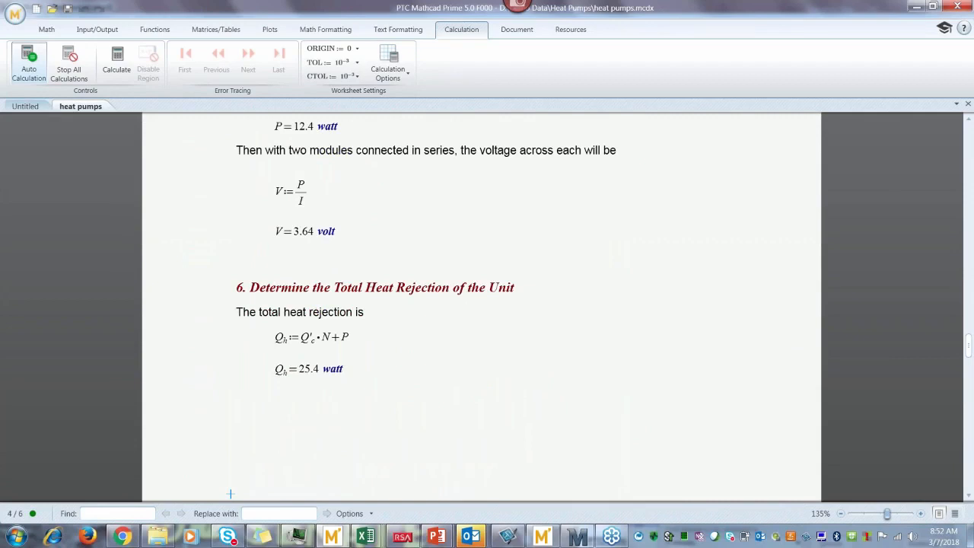
Step: Clear the conversion annotations from the heat pumps worksheet and check its text from section 4 back to the introduction
left_click(96, 30)
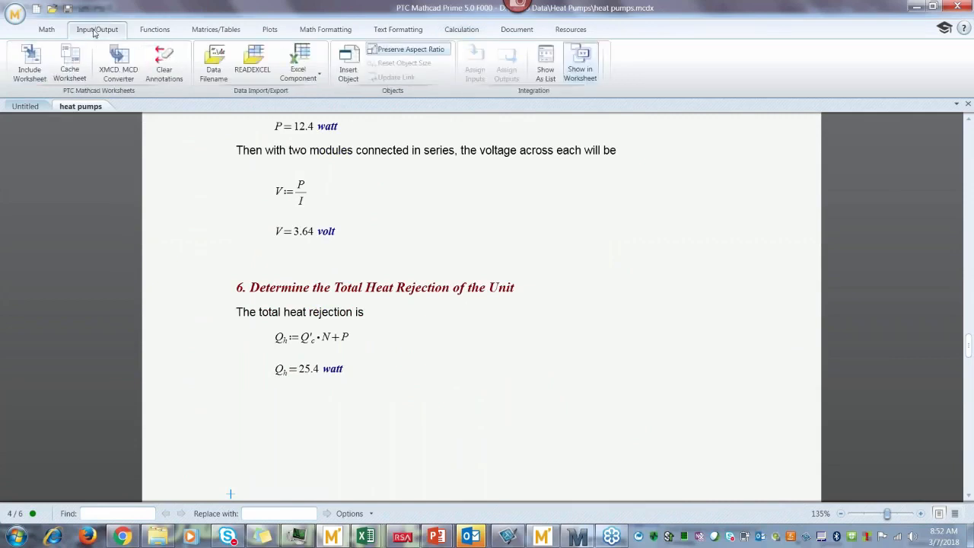
left_click(164, 70)
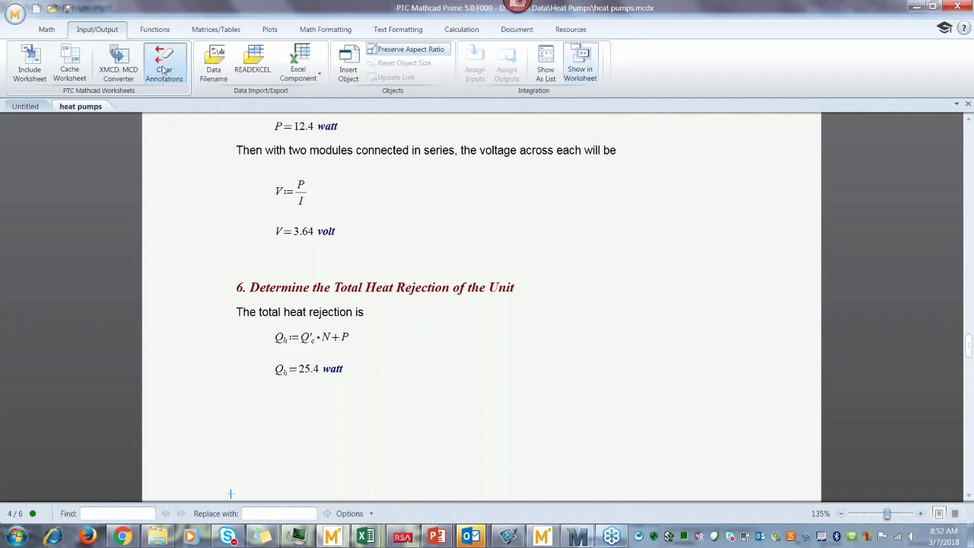
scroll(465, 223, "up", 5)
left_click(602, 225)
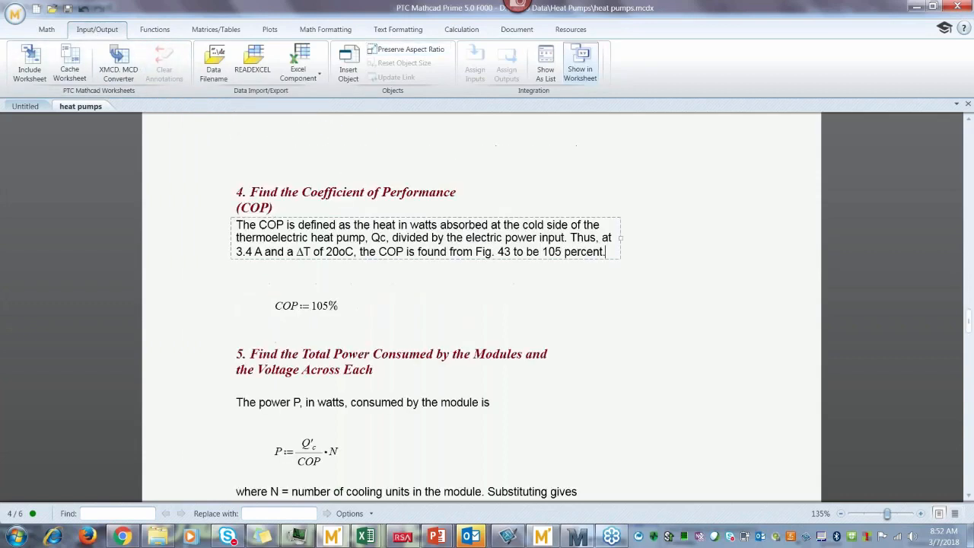
left_click(726, 176)
scroll(726, 177, "up", 5)
scroll(726, 177, "up", 5)
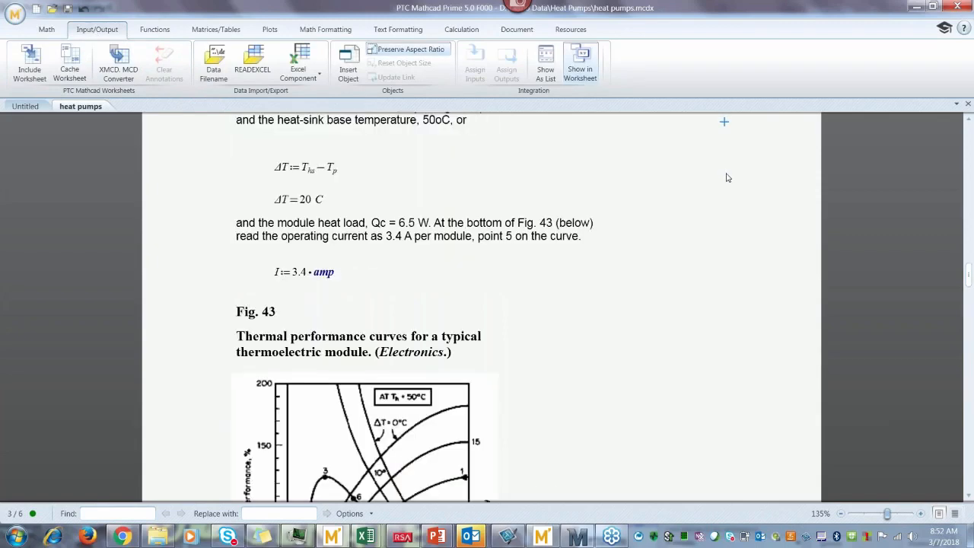
scroll(726, 178, "up", 10)
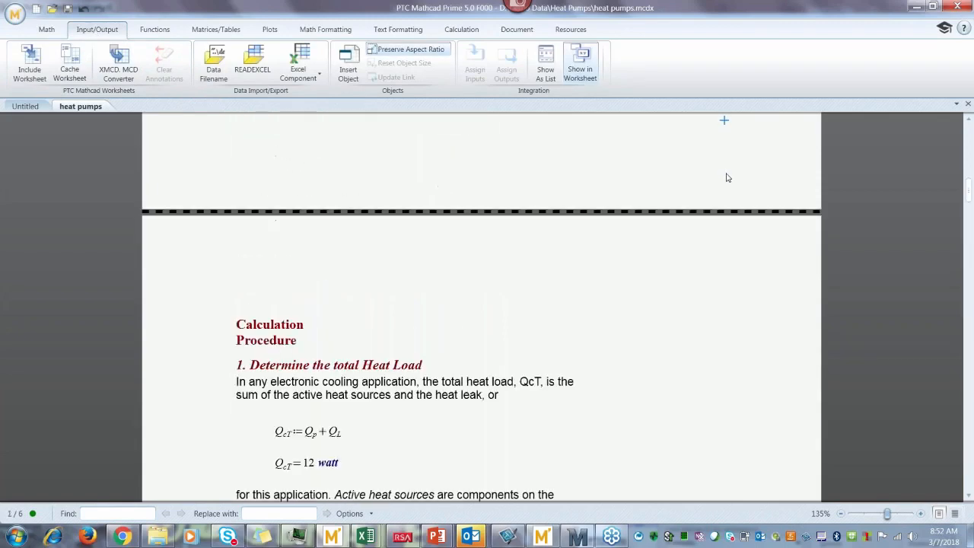
scroll(726, 177, "up", 5)
scroll(726, 178, "up", 5)
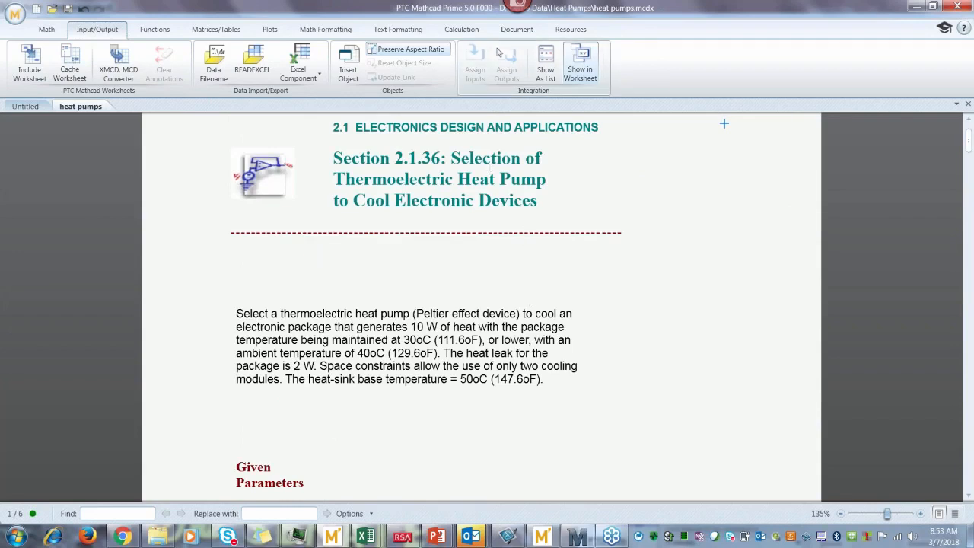
Step: Show the grid on the pages of the heat pumps worksheet
left_click(516, 29)
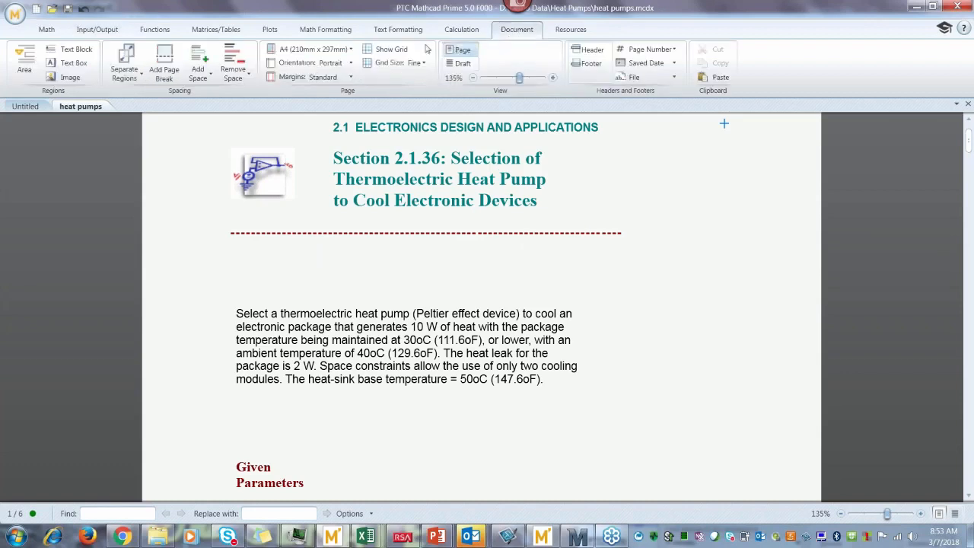
left_click(391, 50)
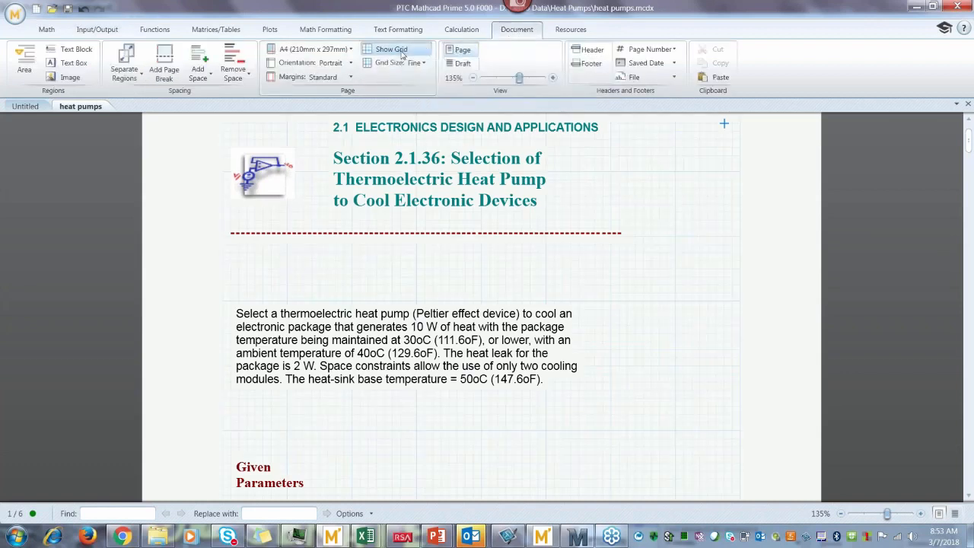
left_click(650, 280)
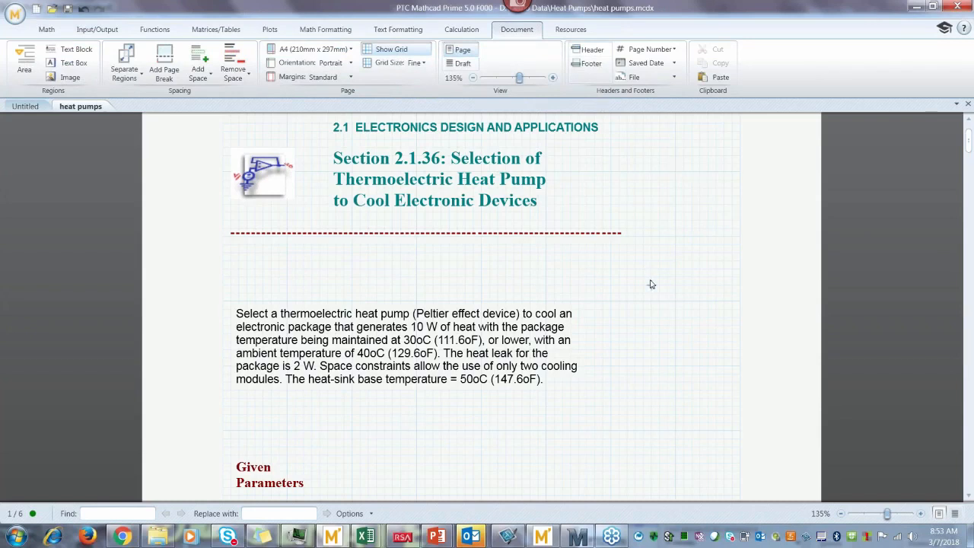
key("Up")
key("Up")
key("Up")
key("Up")
key("Up")
key("Up")
key("Up")
key("Up")
key("Up")
key("Up")
key("Up")
key("Up")
key("Up")
key("Up")
key("Up")
key("Up")
key("Up")
key("Up")
key("Up")
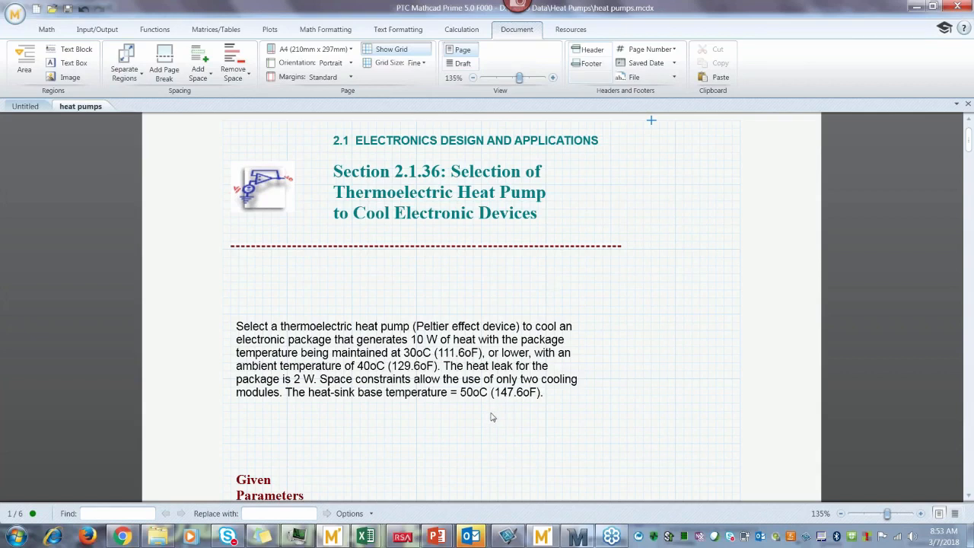
Step: In the Untitled worksheet, insert an XY plot near the page's upper-left corner with sin(x) plotted against x
left_click(26, 107)
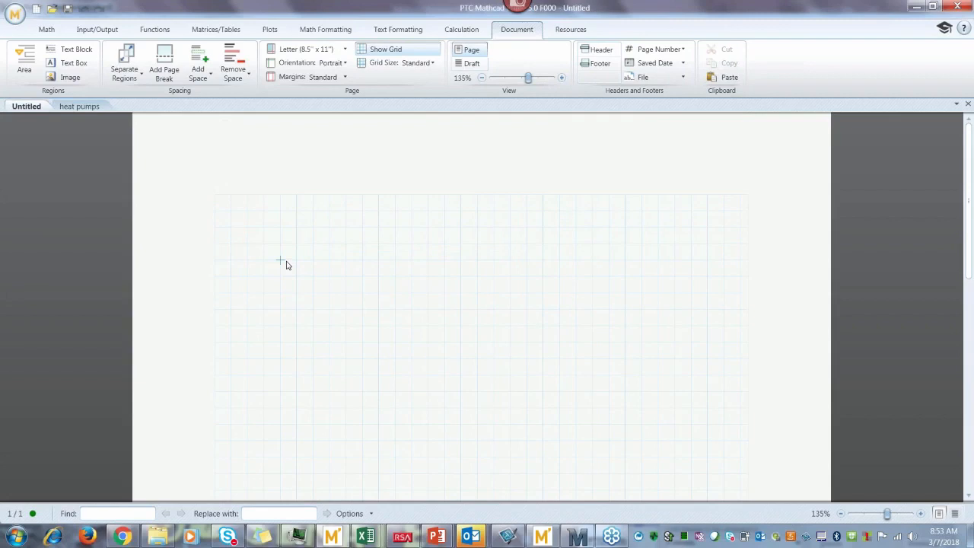
left_click(254, 247)
left_click(276, 30)
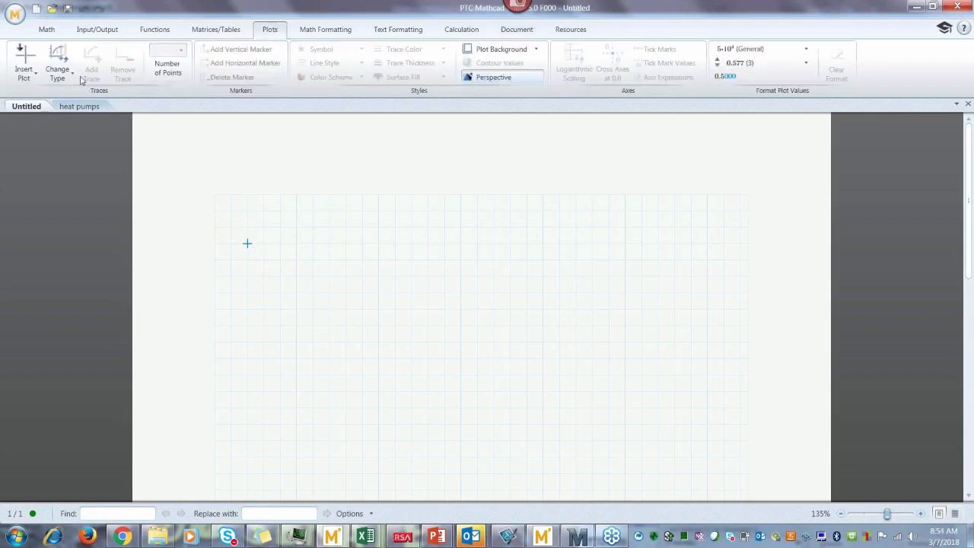
left_click(25, 68)
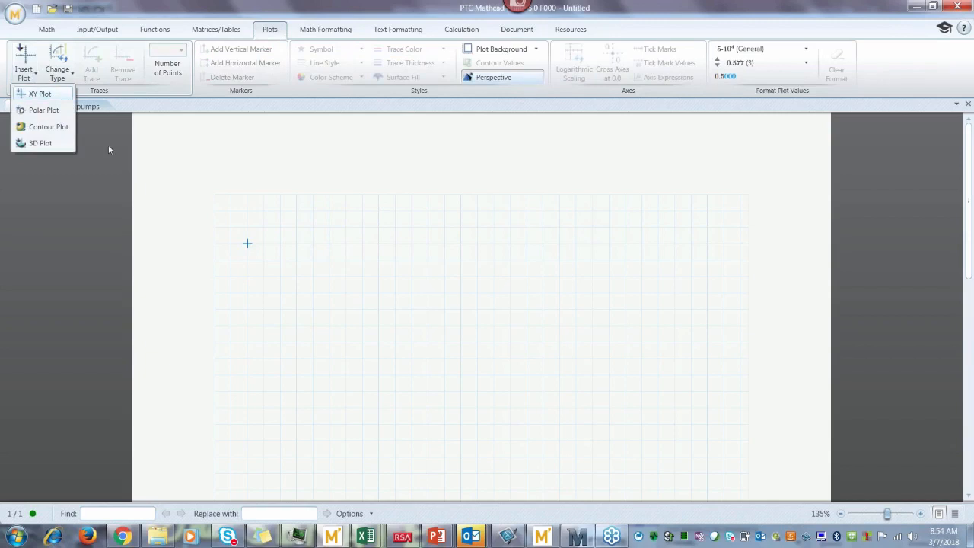
left_click(39, 93)
left_click(353, 477)
type("x")
left_click(485, 371)
type("sin(x)")
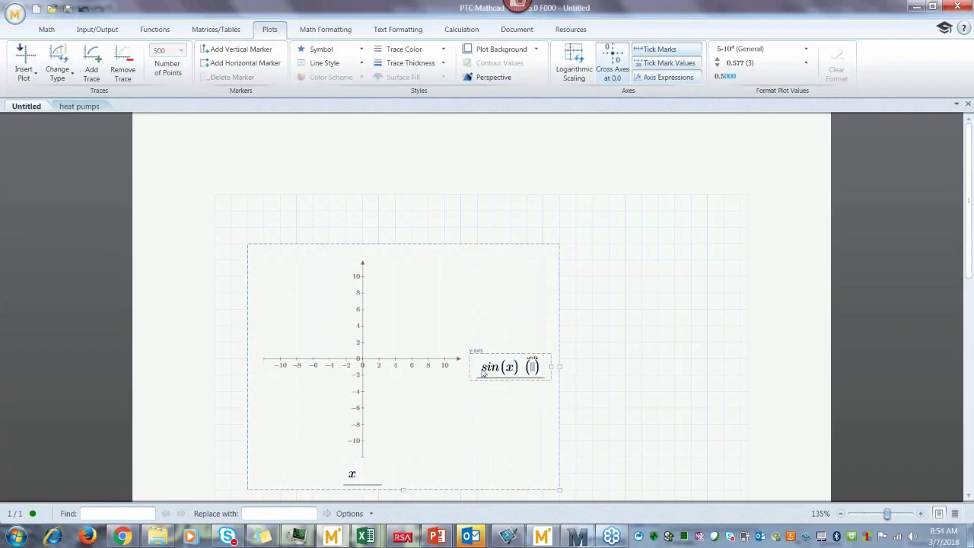
left_click(689, 342)
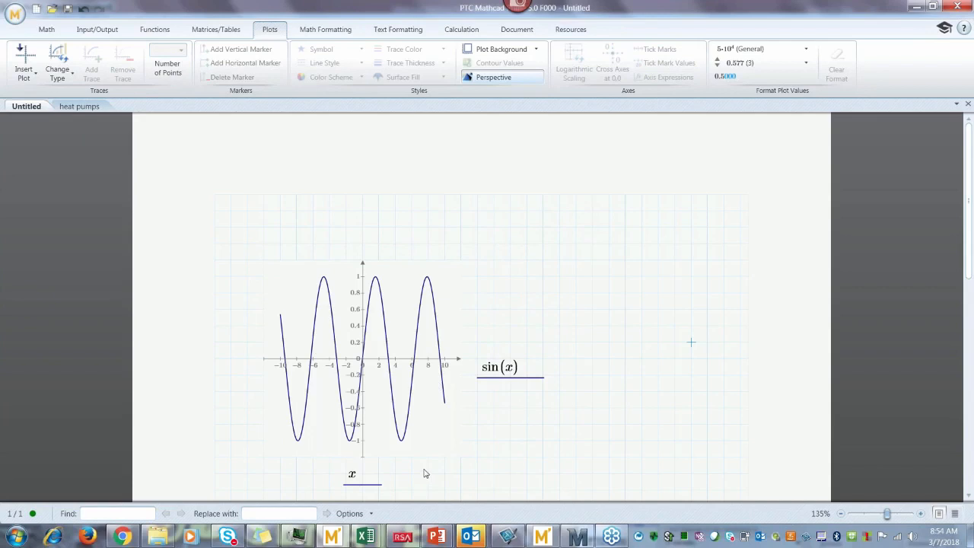
Step: Move the sin(x) plot two grid rows up on the page
left_click_drag(599, 412, 476, 393)
key("Up")
key("Up")
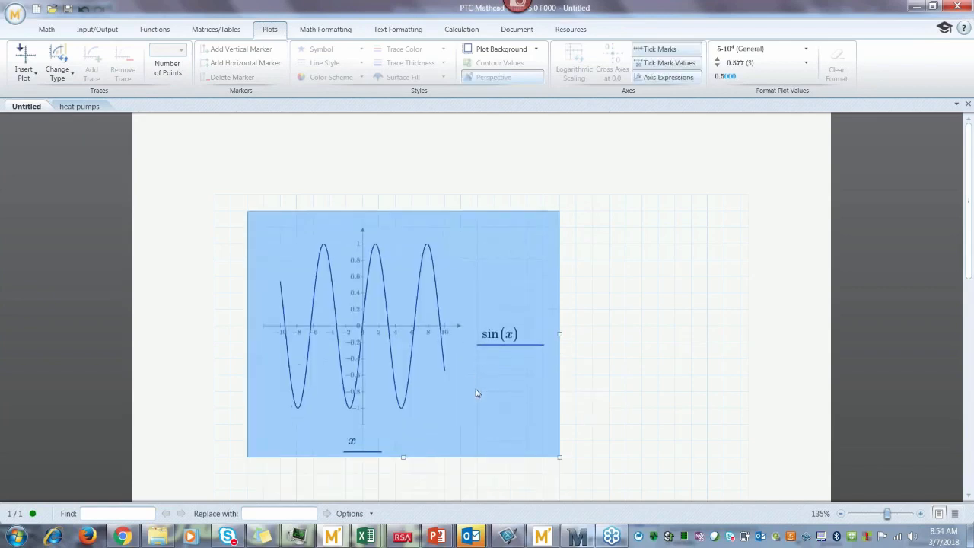
left_click(610, 391)
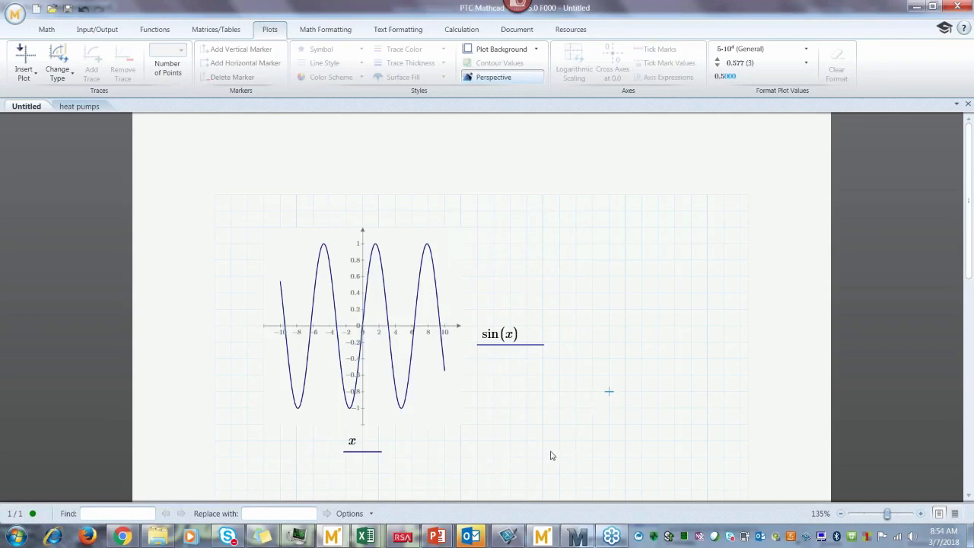
Step: Insert a chart component in the empty area below the sin(x) plot and bring the whole component into view
left_click(552, 455)
left_click(598, 472)
key("Down")
key("Down")
key("Down")
key("Down")
key("Down")
key("Down")
key("Down")
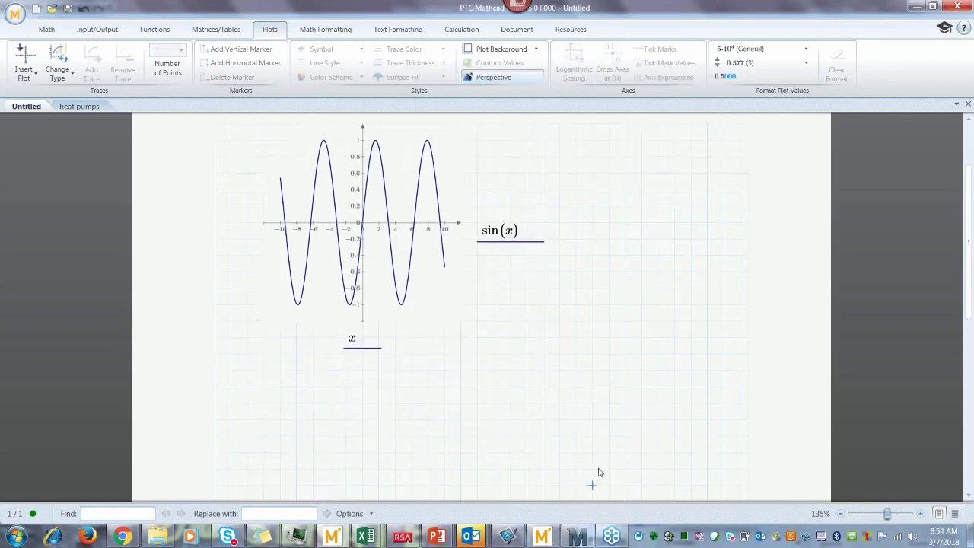
key("Down")
key("Down")
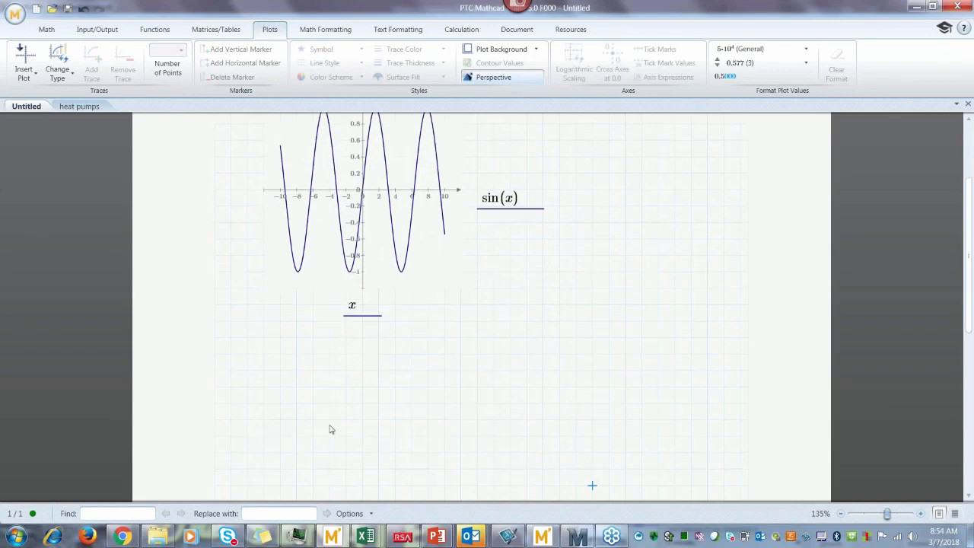
left_click(271, 386)
left_click(48, 33)
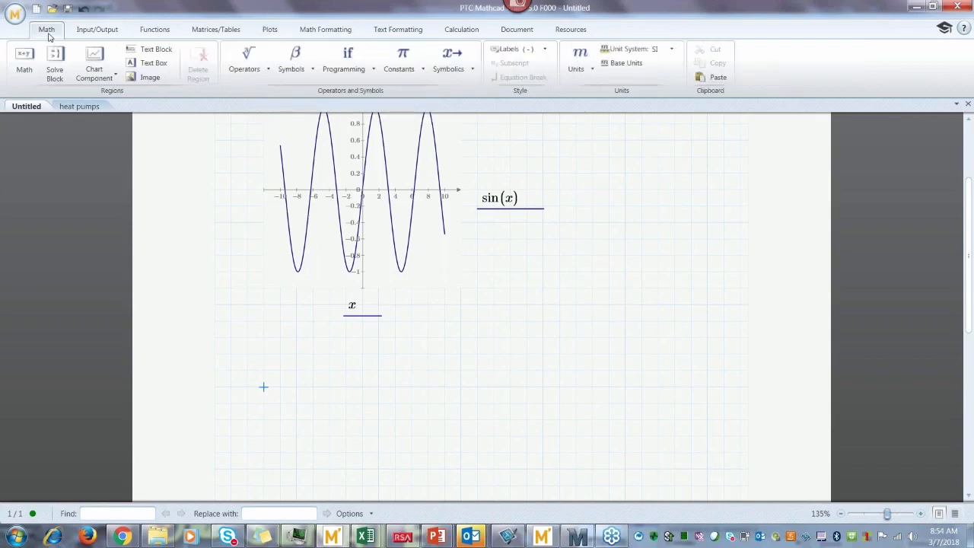
left_click(98, 76)
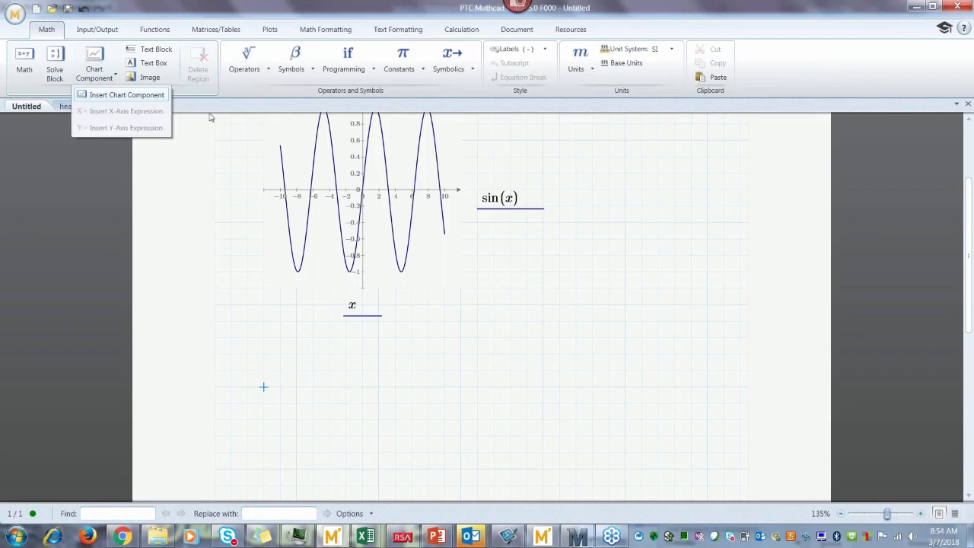
left_click(126, 94)
left_click(692, 388)
key("Down")
key("Down")
key("Down")
key("Down")
key("Down")
key("Down")
key("Down")
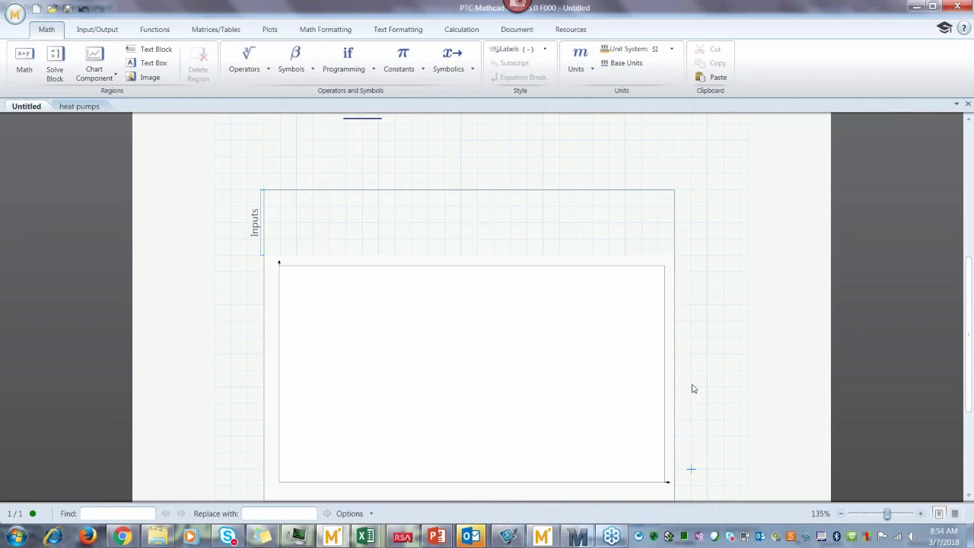
key("Down")
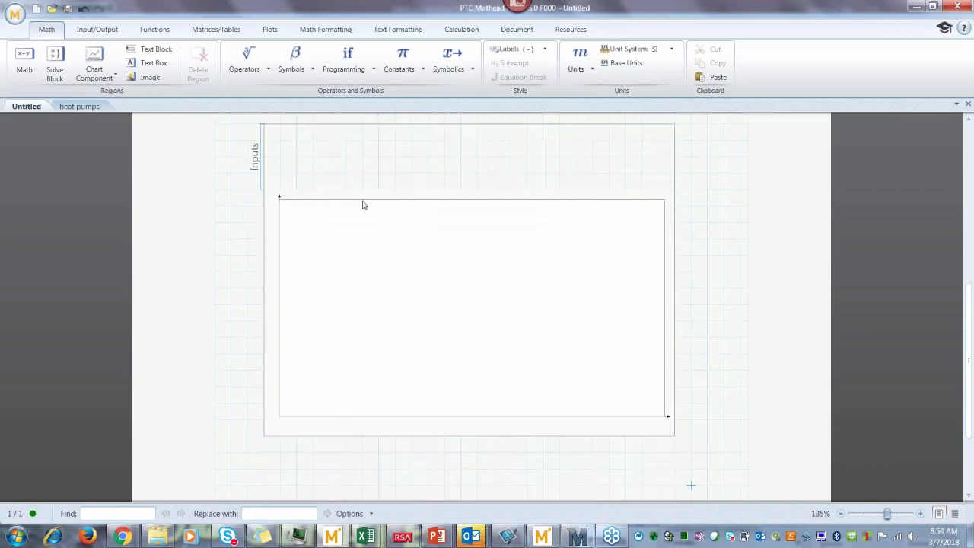
left_click(308, 158)
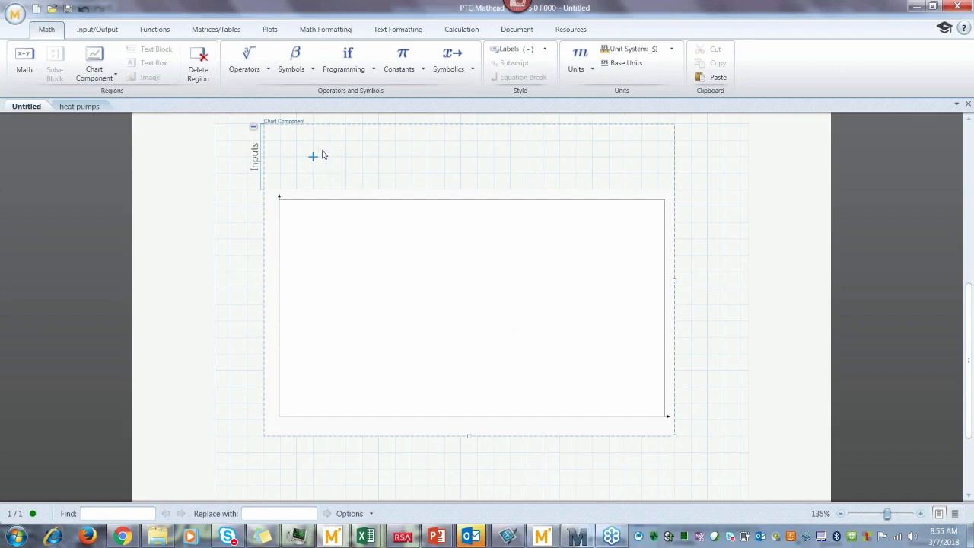
left_click(322, 155)
type("x:=x")
key("BackSpace")
key("BackSpace")
key("BackSpace")
key("BackSpace")
Step: Add an X-axis expression x and a Y-axis expression sin(x) to the chart component's inputs
right_click(322, 155)
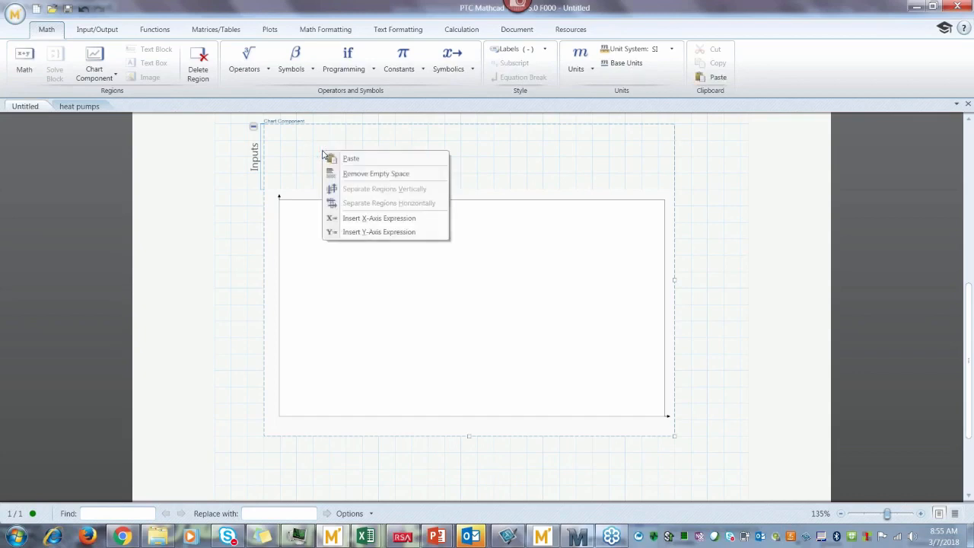
left_click(357, 218)
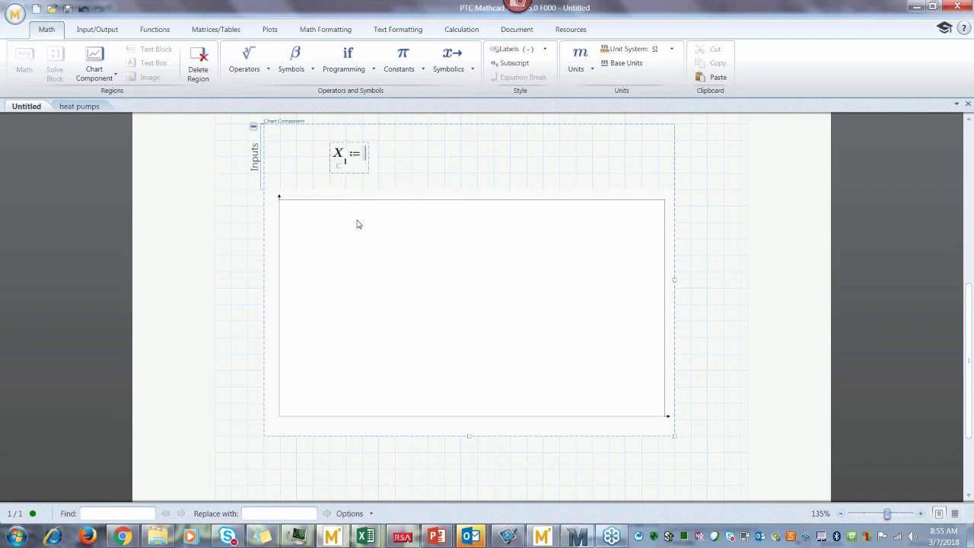
type("x")
left_click(428, 158)
right_click(428, 158)
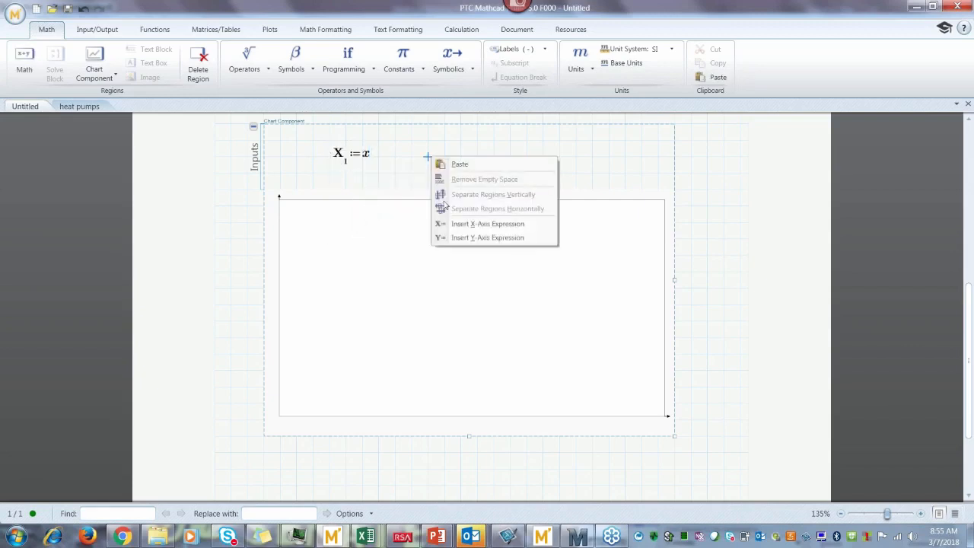
left_click(461, 239)
type("sin(x")
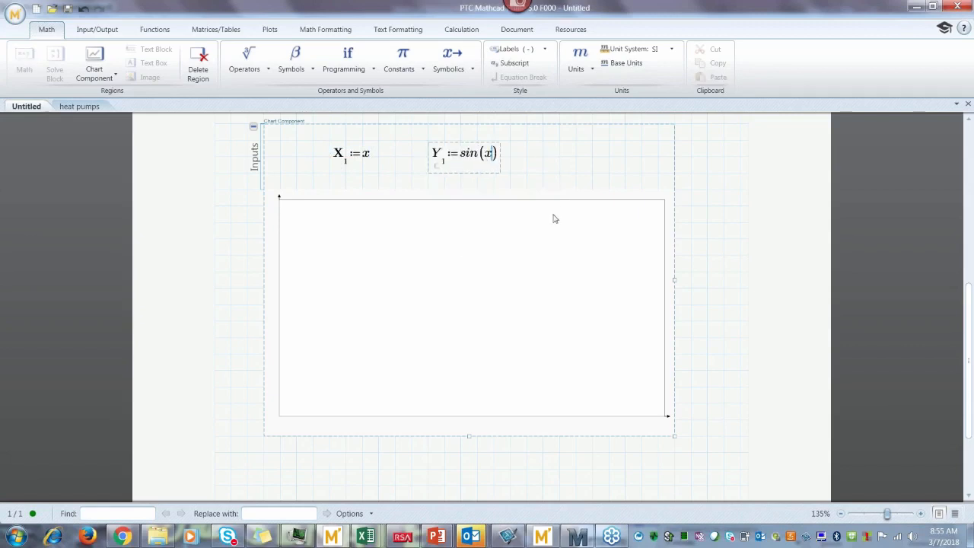
left_click(706, 210)
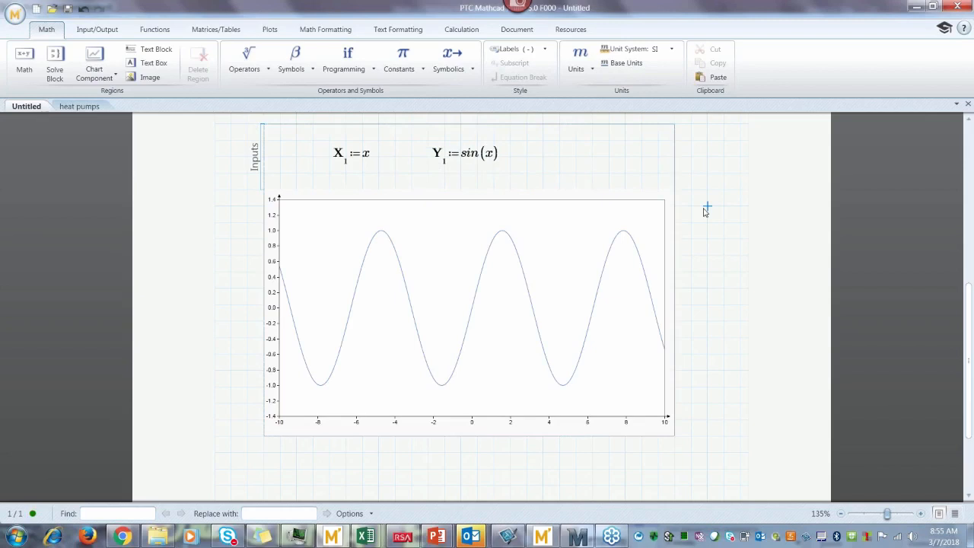
Step: Open the sine chart for editing and add the chart title "Sine Wave" at the Top Center location
double_click(531, 277)
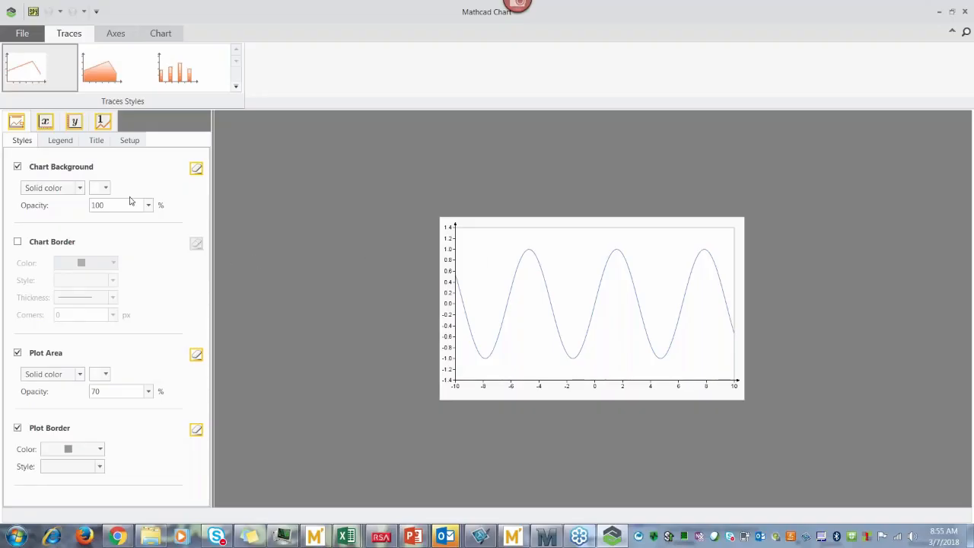
left_click(55, 143)
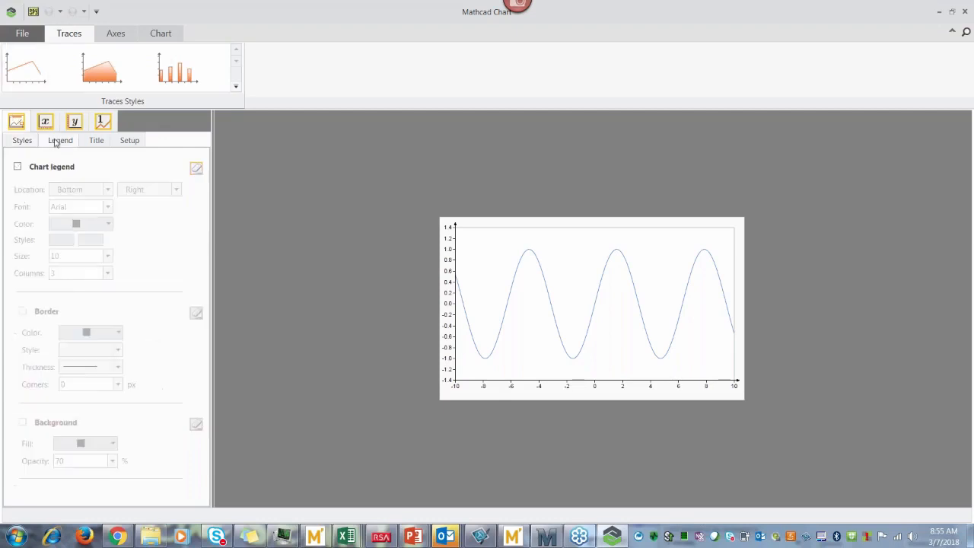
left_click(92, 145)
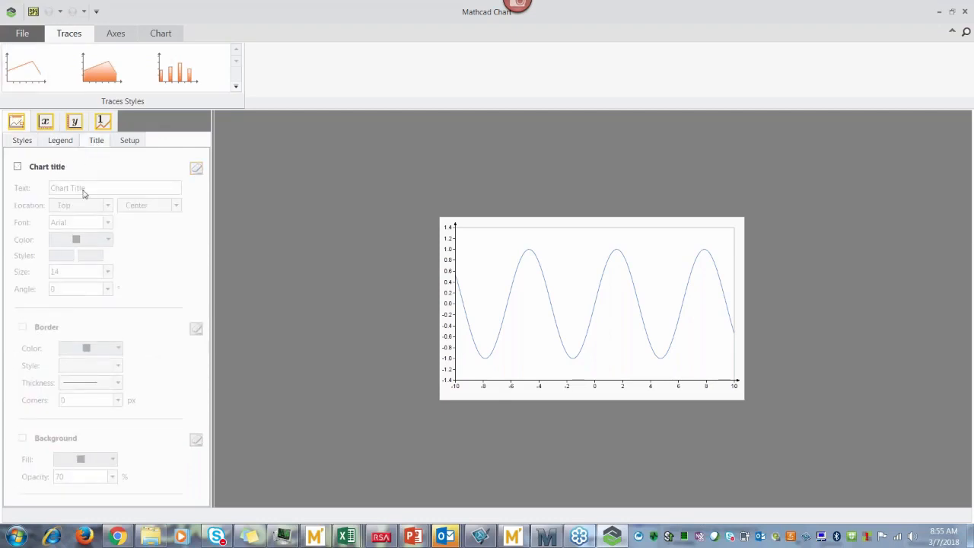
left_click(18, 165)
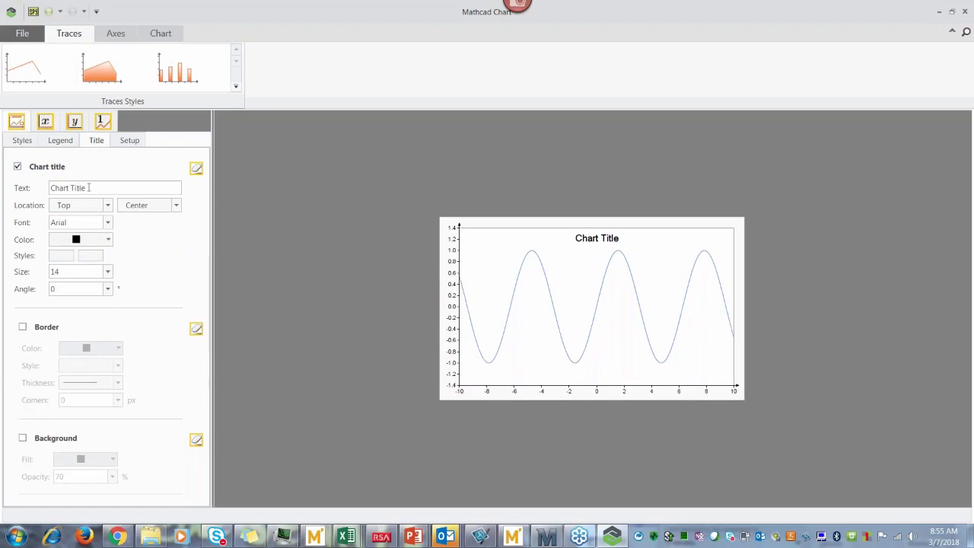
left_click_drag(89, 187, 4, 174)
type("Sine Wave")
left_click(107, 208)
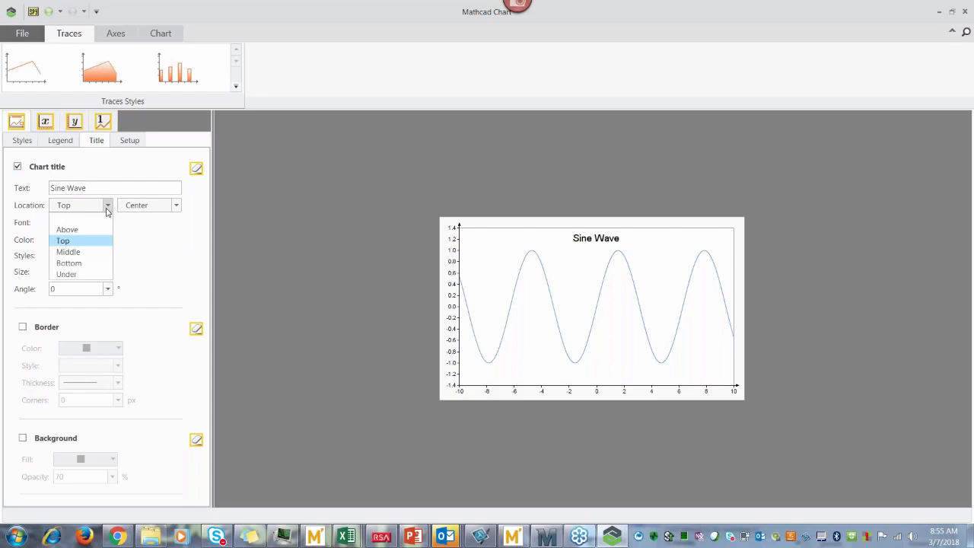
left_click(80, 241)
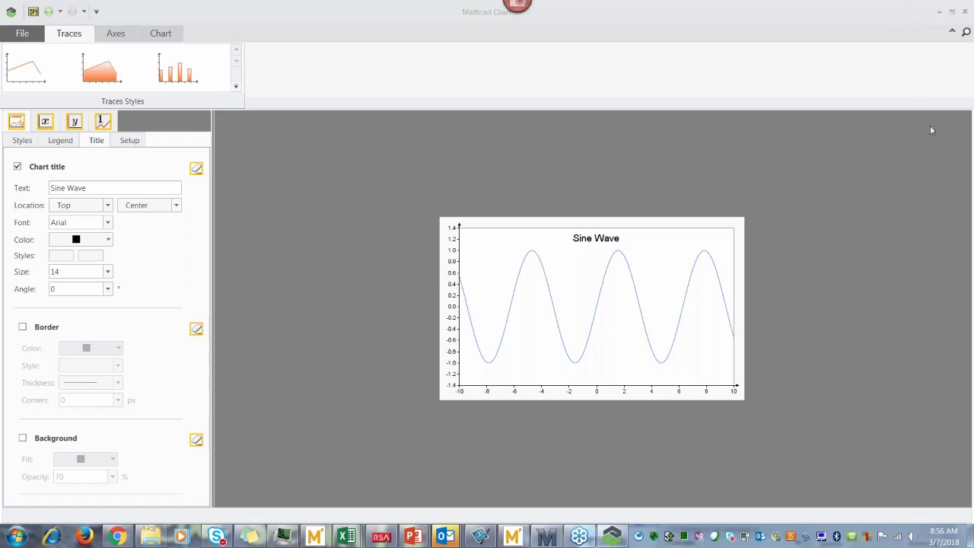
left_click(773, 161)
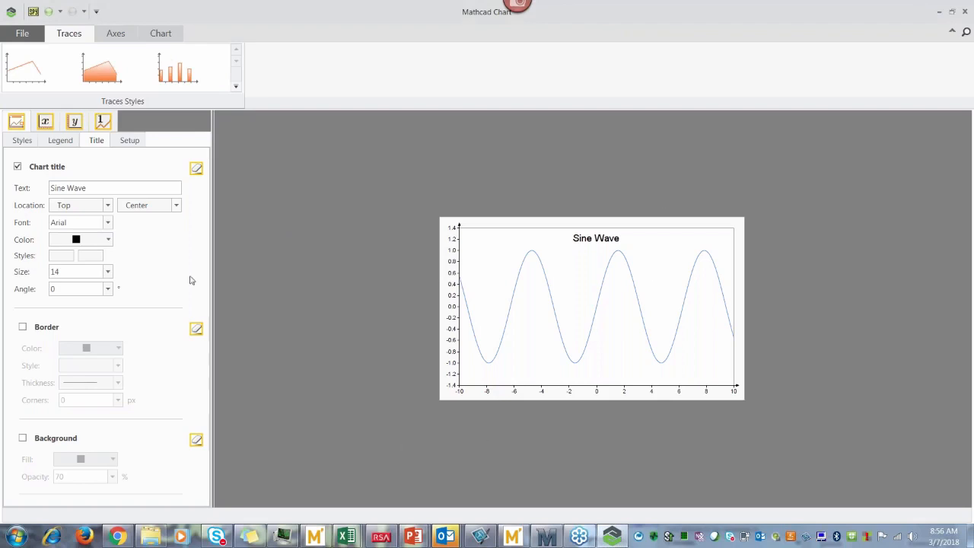
Step: Add a border and a background to the "Sine Wave" chart title
left_click(31, 36)
left_click(65, 38)
mouse_move(619, 350)
left_click(23, 328)
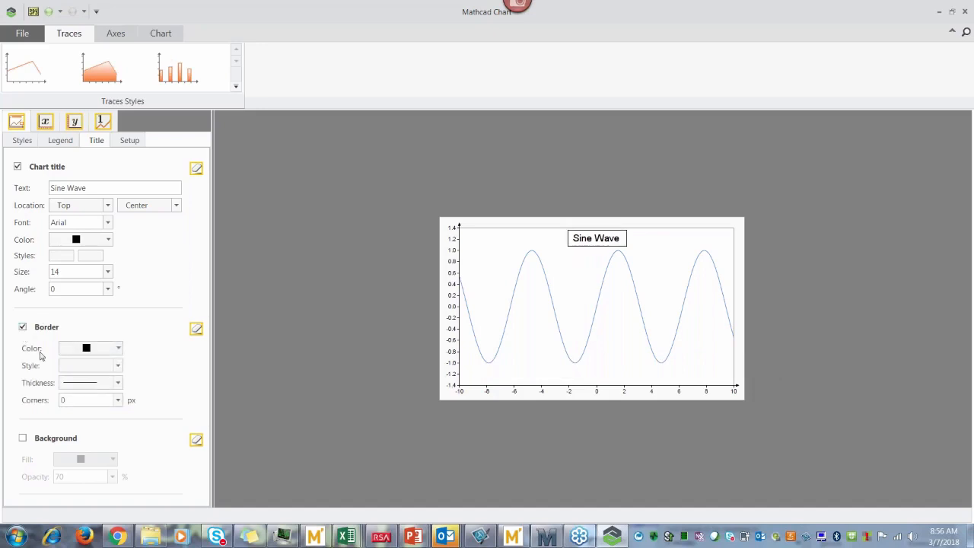
left_click(23, 438)
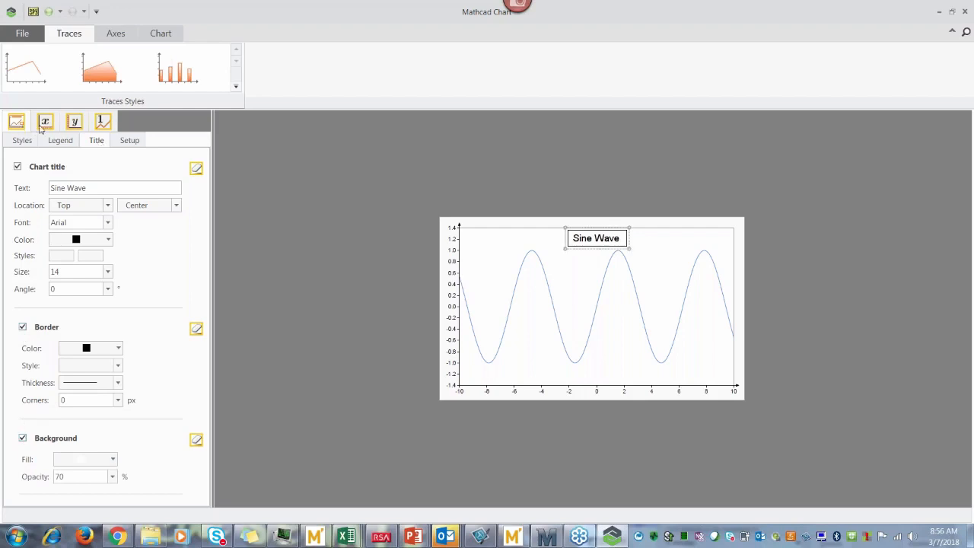
Step: Turn on the X-axis grid lines of the sine chart
left_click(45, 127)
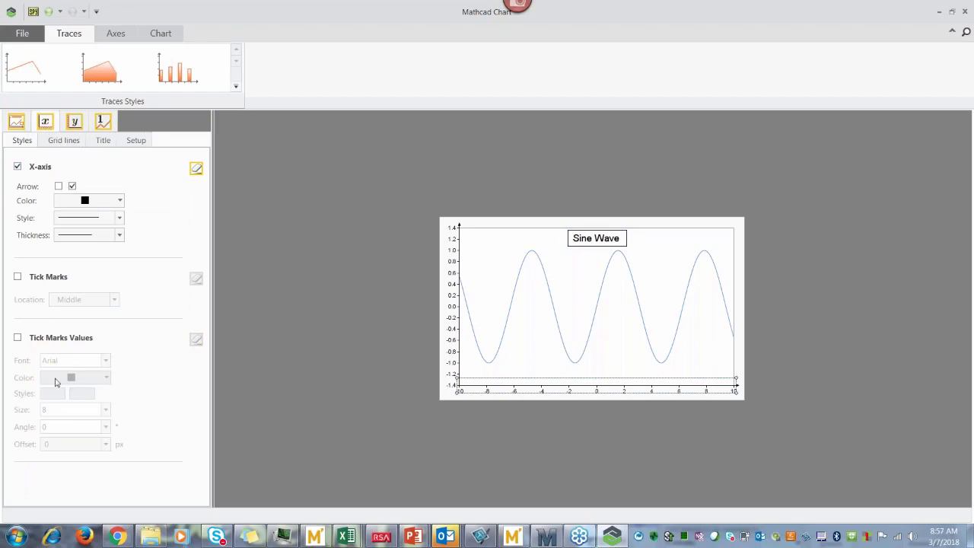
left_click(74, 124)
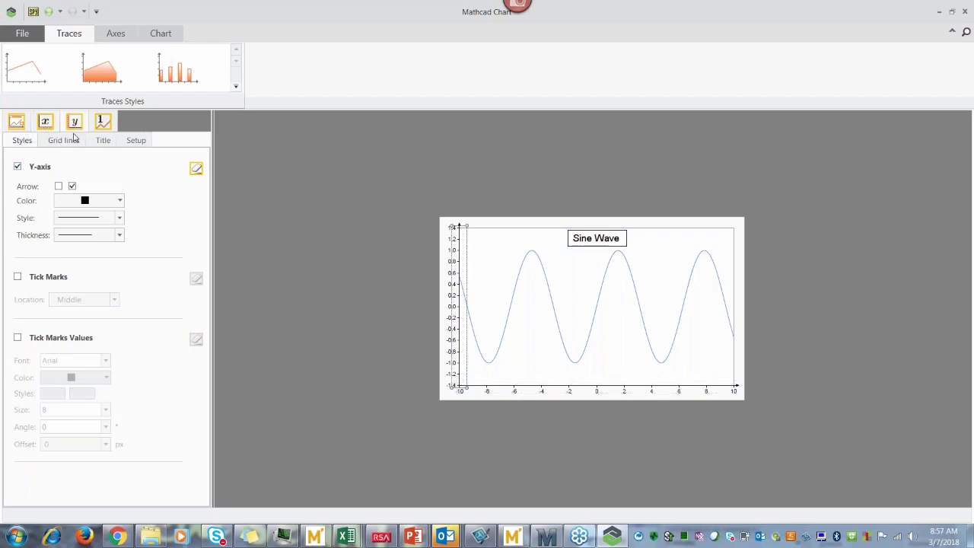
left_click(45, 124)
left_click(58, 142)
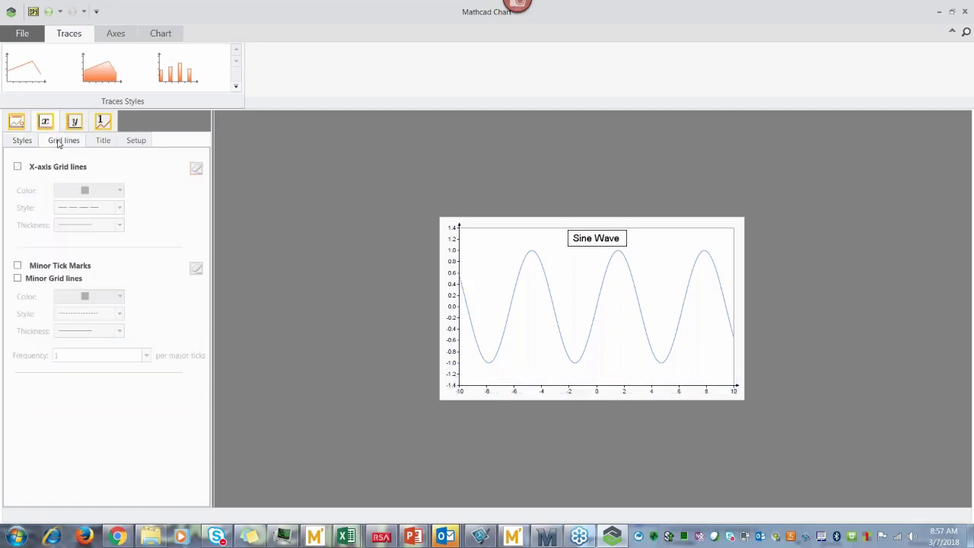
left_click(17, 165)
Step: Look at the Y-axis style and title options and return to the X-axis grid line settings
left_click(75, 123)
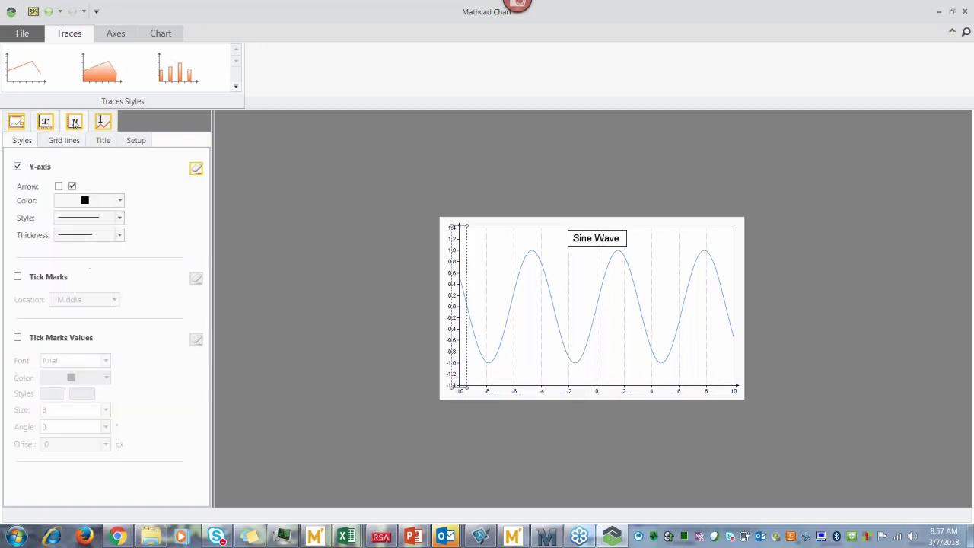
left_click(104, 141)
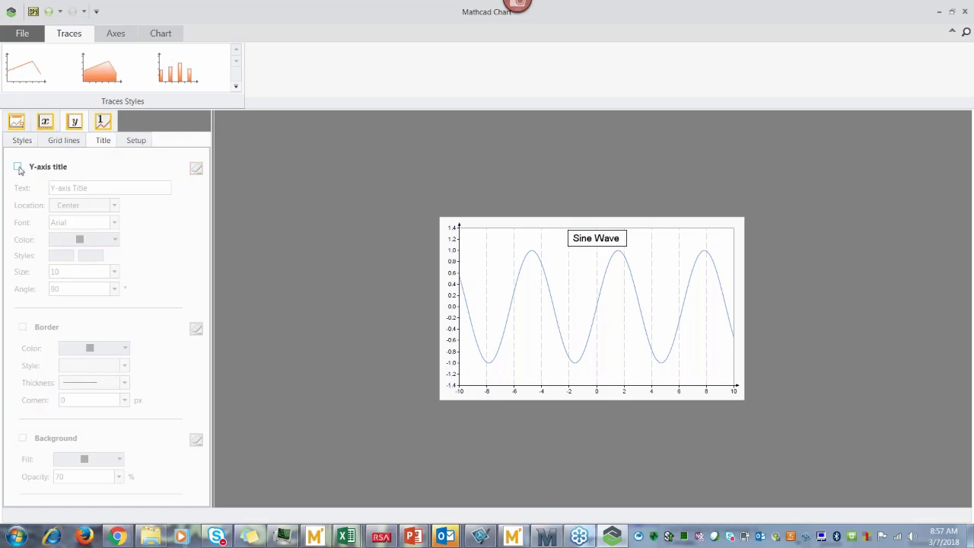
left_click(45, 124)
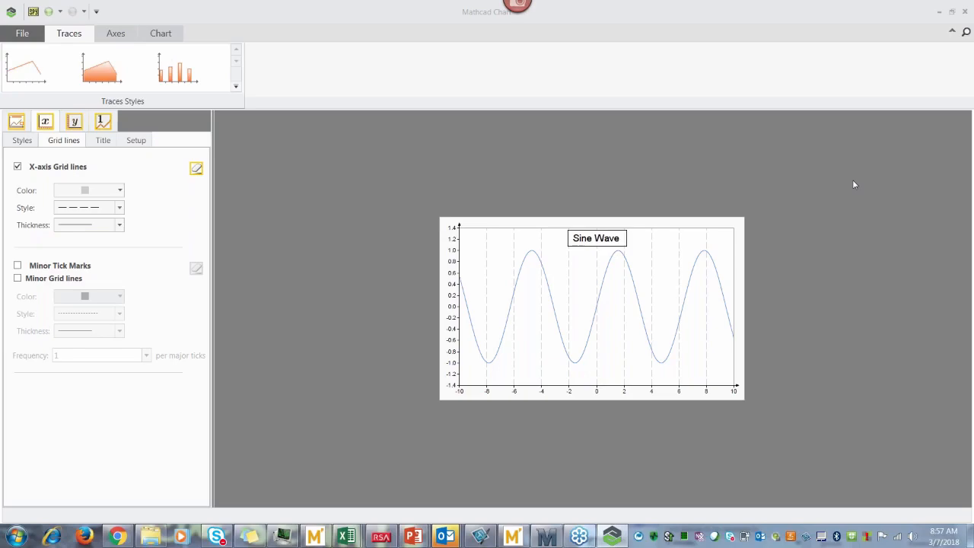
Step: Switch from the chart editor to the presentation slide show with the Special Offers slide
key("alt+Tab")
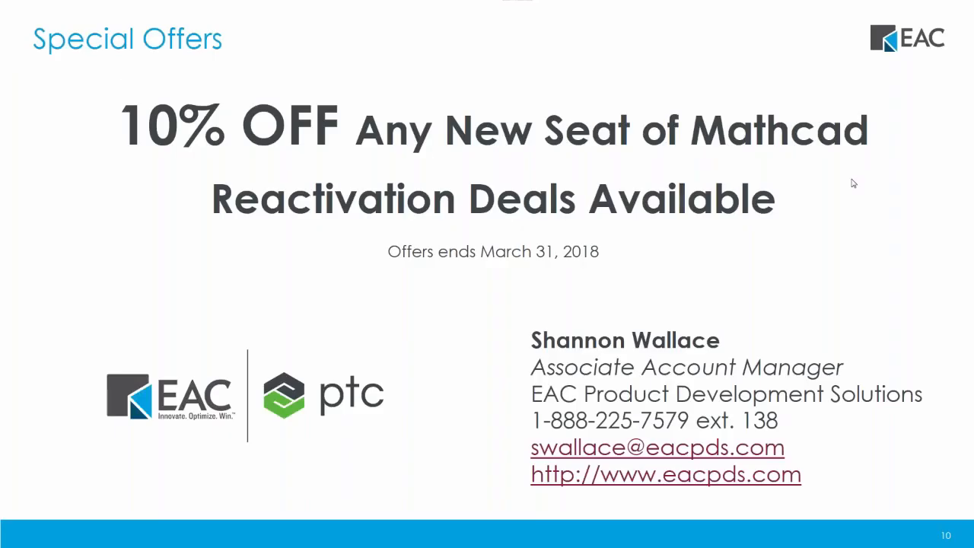